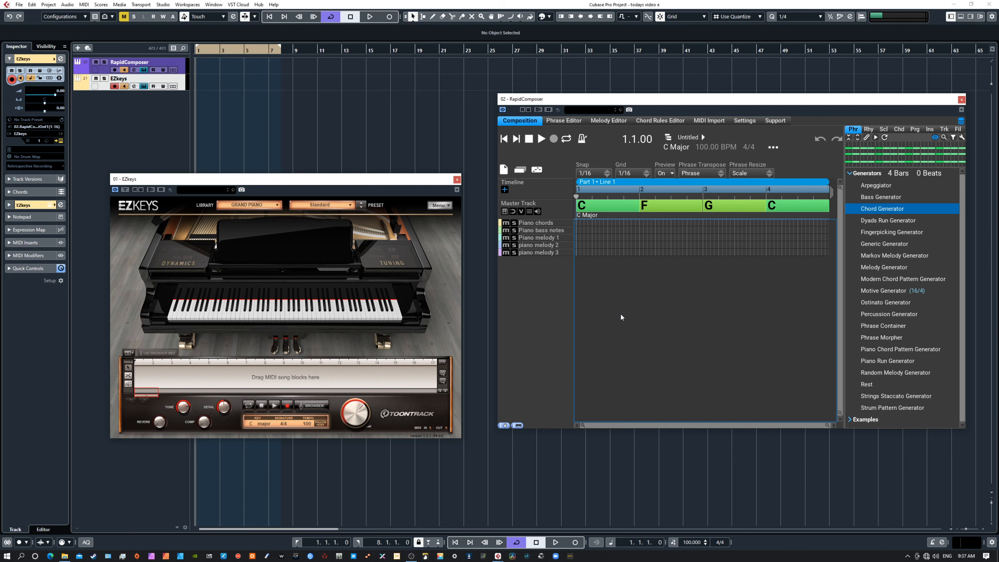
# In the EZkeys MIDI browser, select and audition Variation 02 from Ballads, Straight 4/4, 70s Power 63 BPM, Intro
pyautogui.click(96, 334)
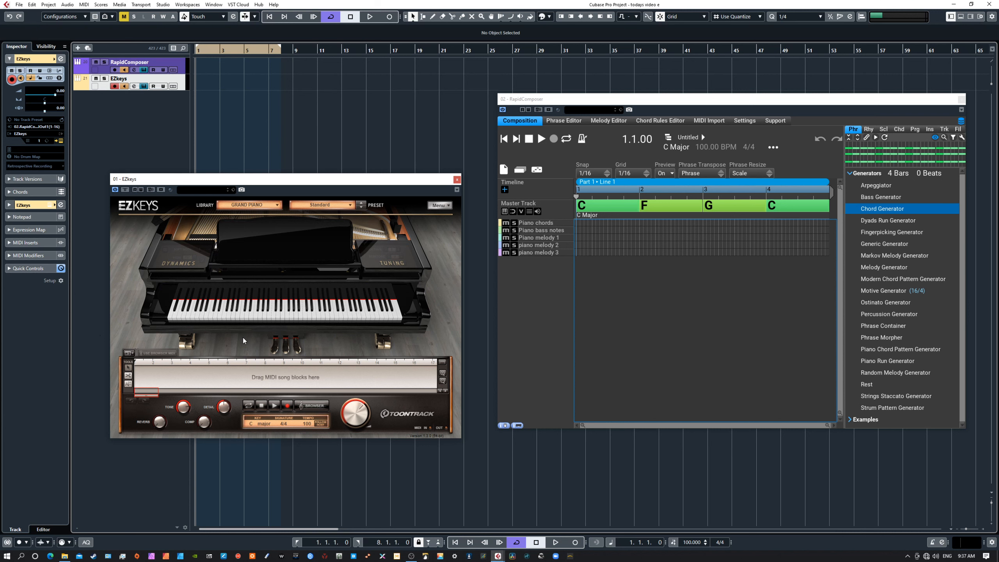
pyautogui.click(309, 407)
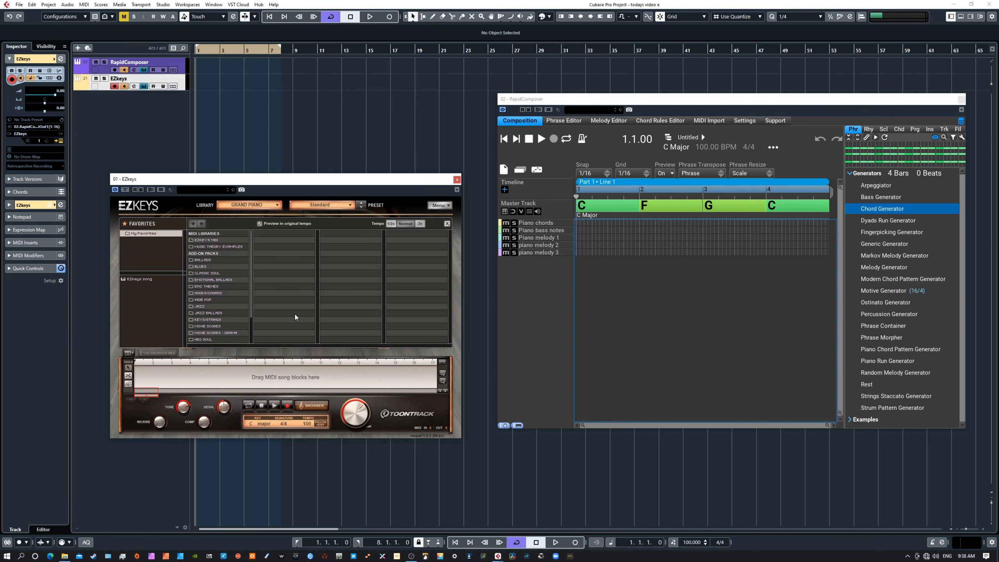
pyautogui.click(198, 261)
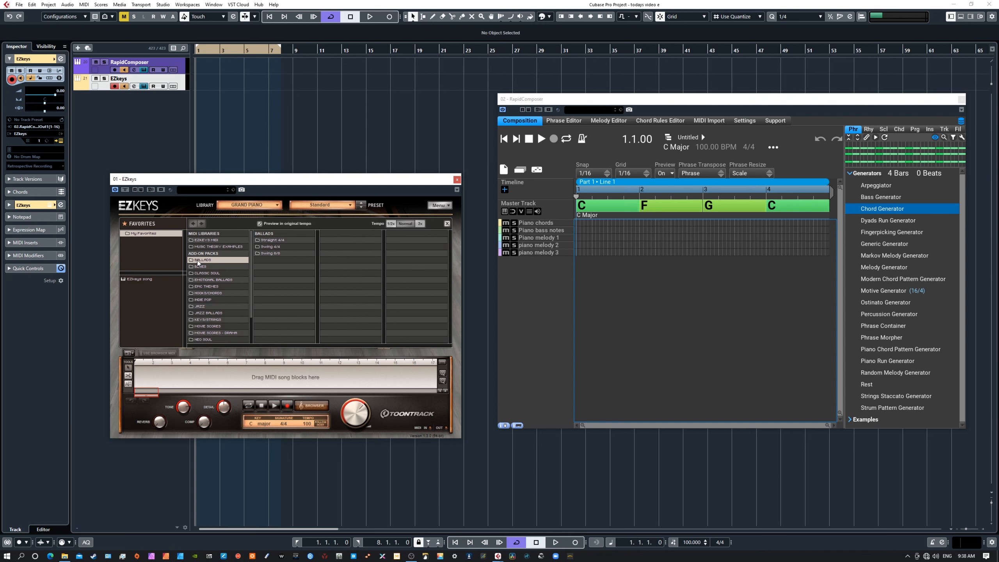
pyautogui.click(265, 241)
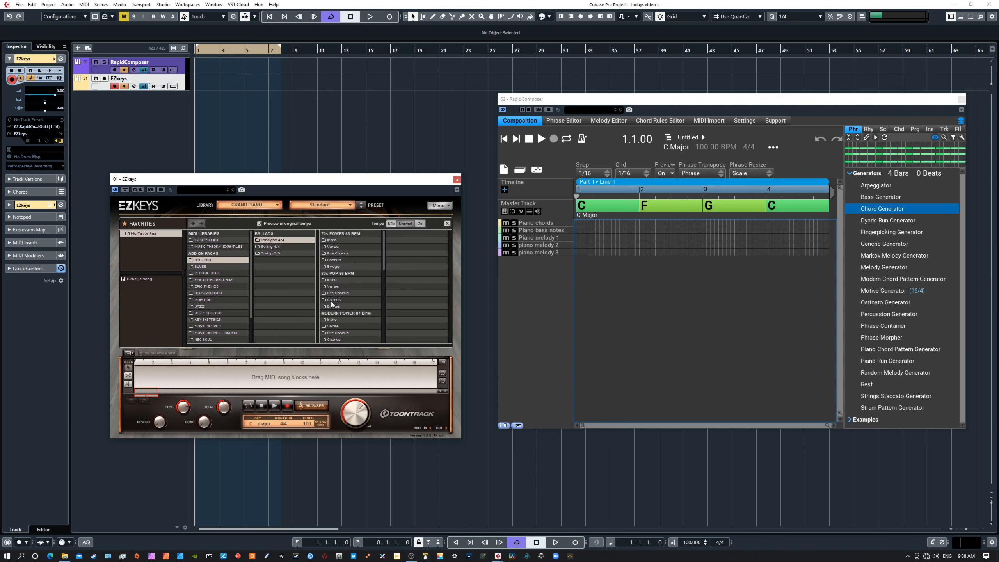
pyautogui.click(335, 240)
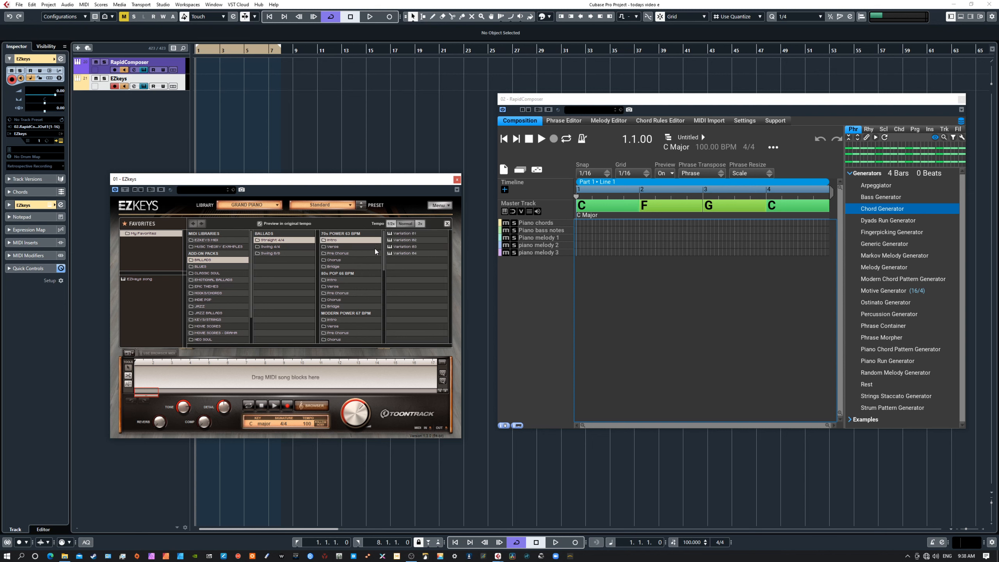
pyautogui.click(394, 240)
pyautogui.click(389, 241)
pyautogui.click(92, 305)
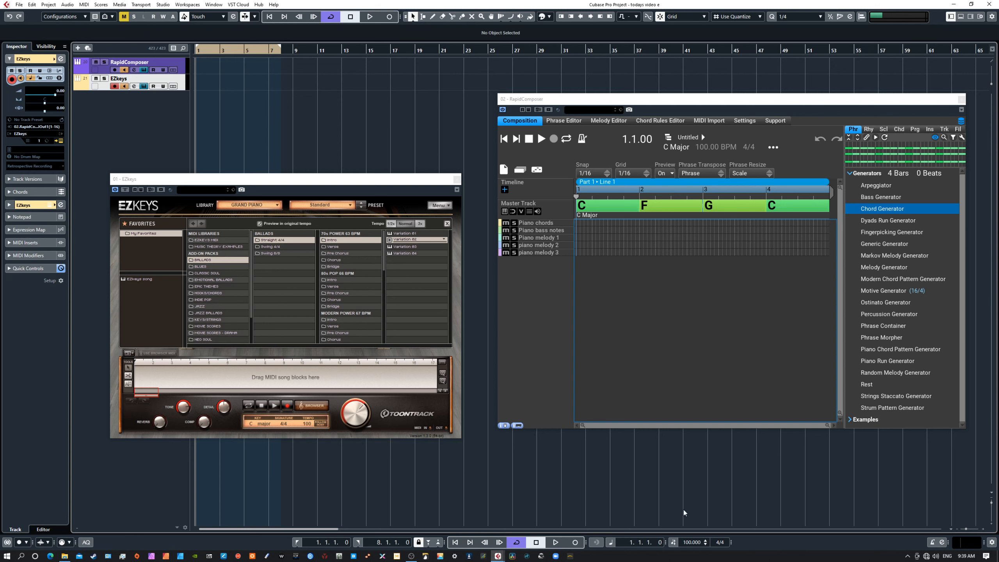
# Set the Cubase project tempo to 63 BPM
pyautogui.doubleClick(694, 542)
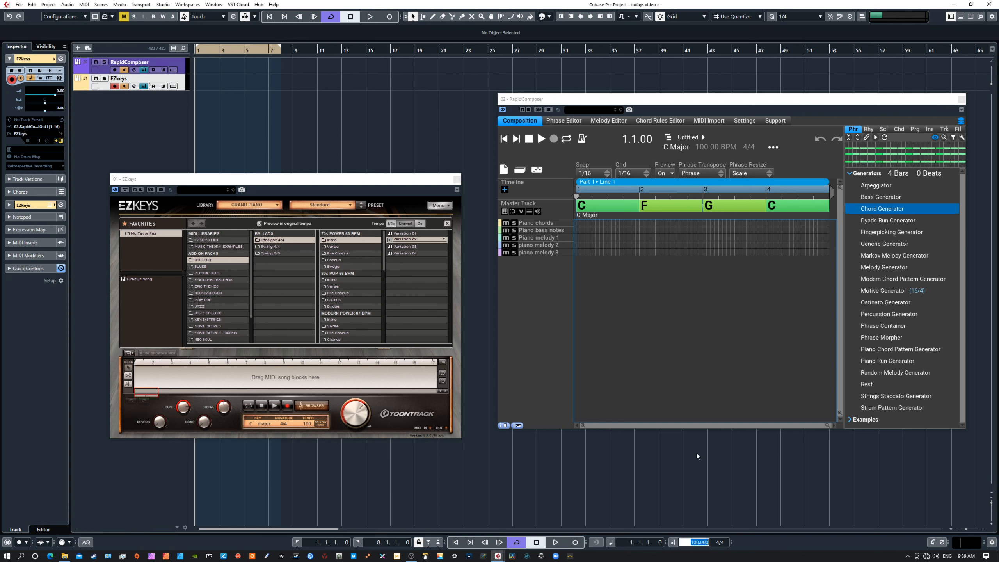
pyautogui.write('63')
pyautogui.press('Return')
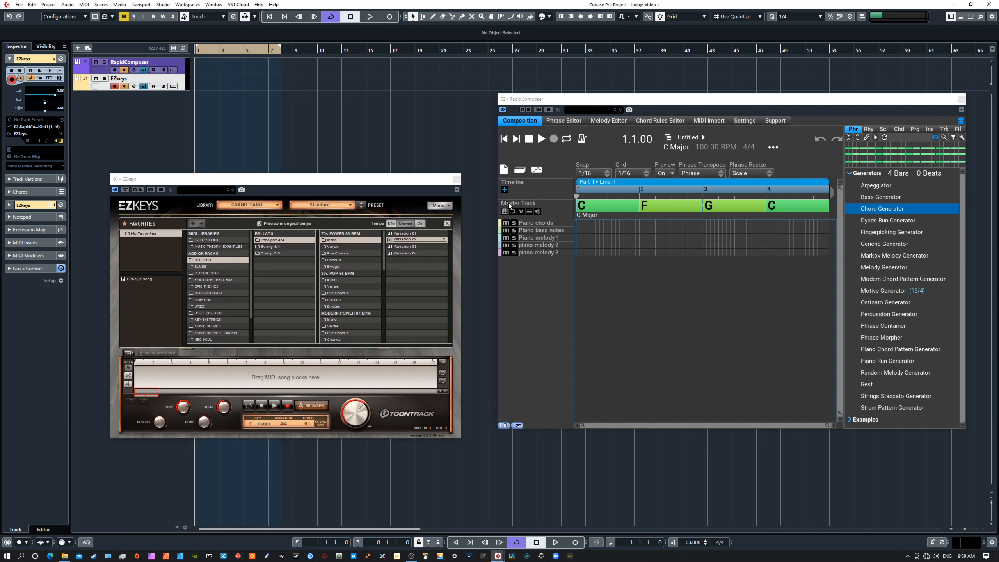
# Transfer the C–F–G–C chords from RapidComposer's master track to the EZkeys song track and import them as MIDI
pyautogui.moveTo(509, 203); pyautogui.dragTo(407, 233)
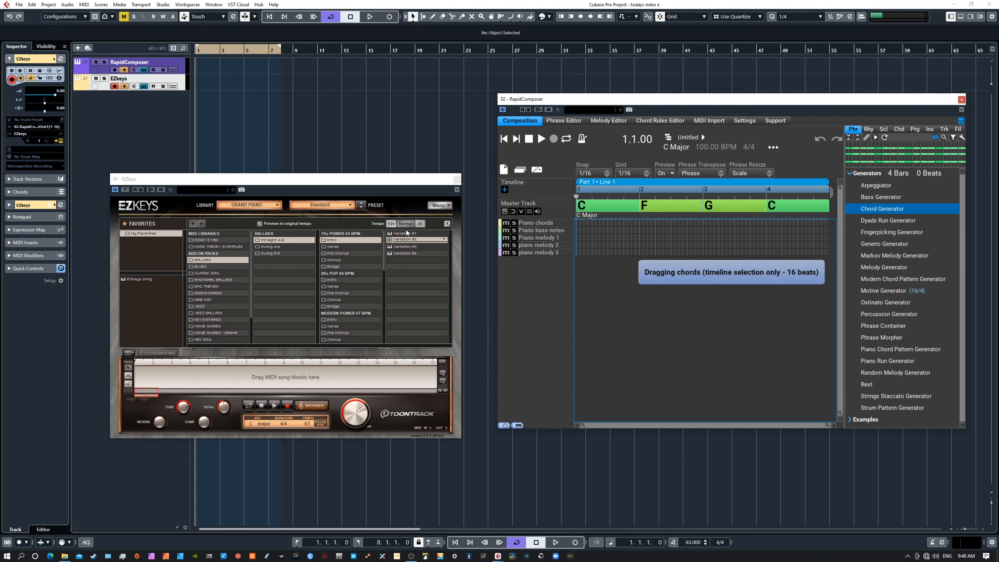
pyautogui.moveTo(169, 372); pyautogui.dragTo(141, 373)
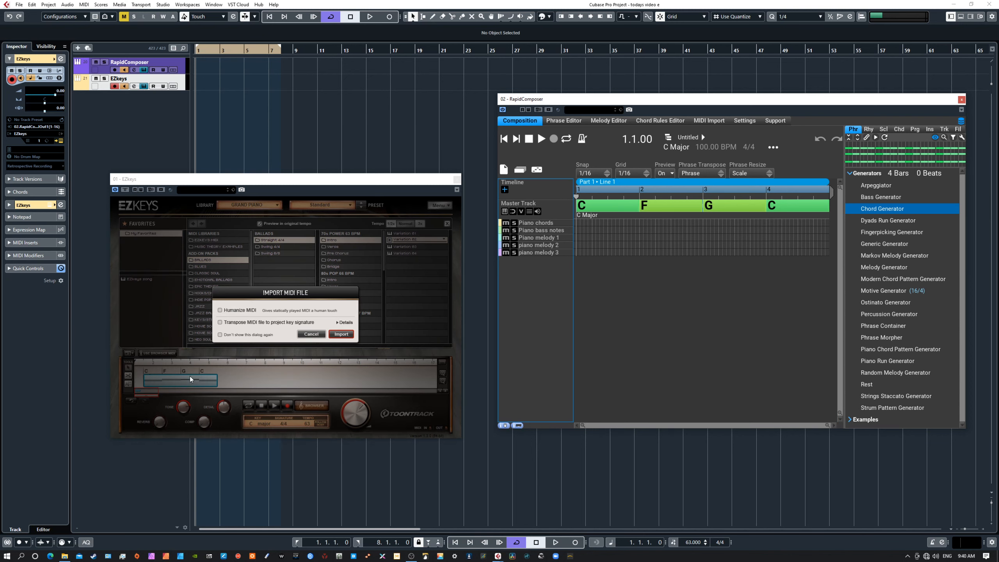
pyautogui.click(341, 334)
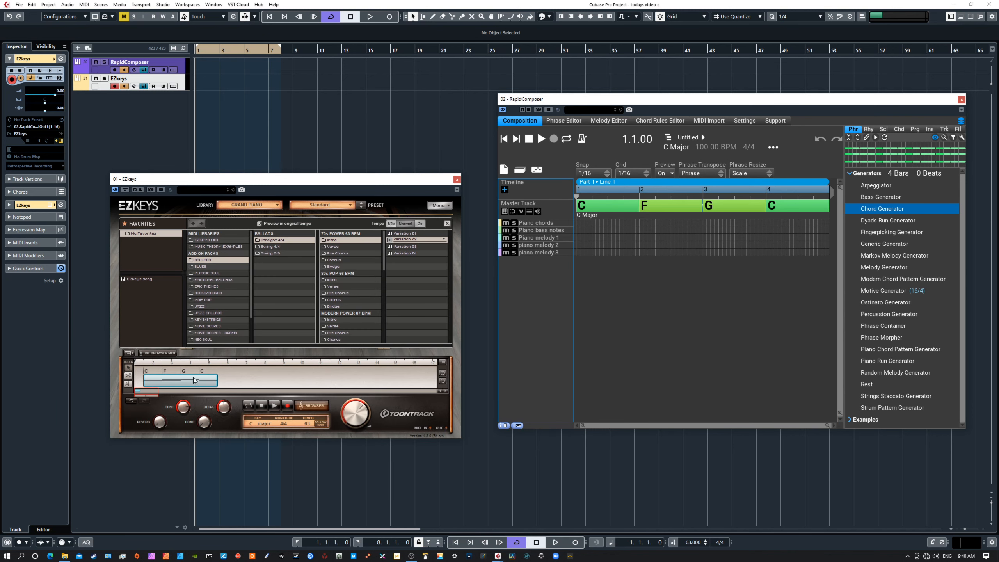
# Align the imported chord block with the start of the song track and replace its MIDI with the selected browser variation
pyautogui.moveTo(190, 381); pyautogui.dragTo(181, 381)
pyautogui.click(160, 354)
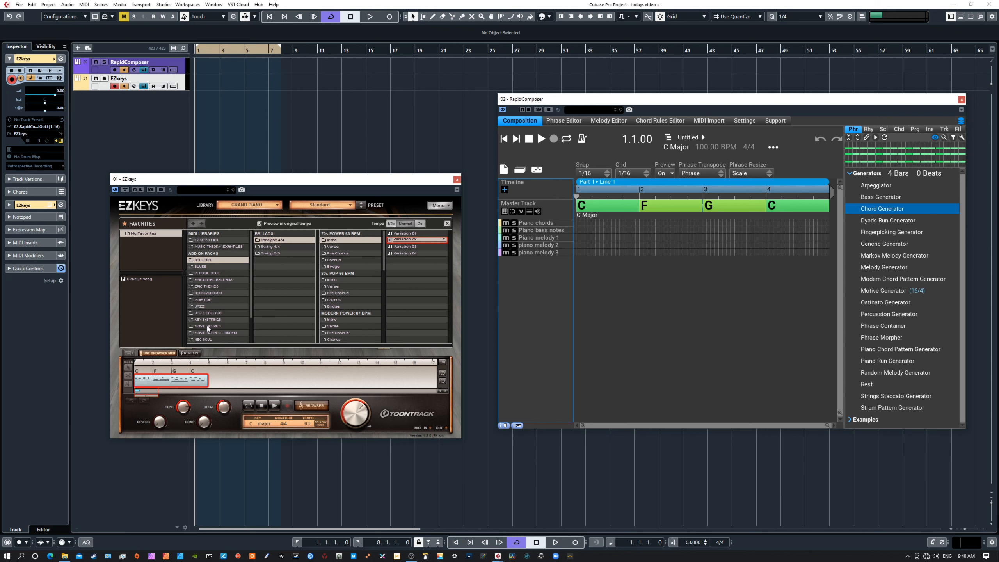
pyautogui.click(192, 353)
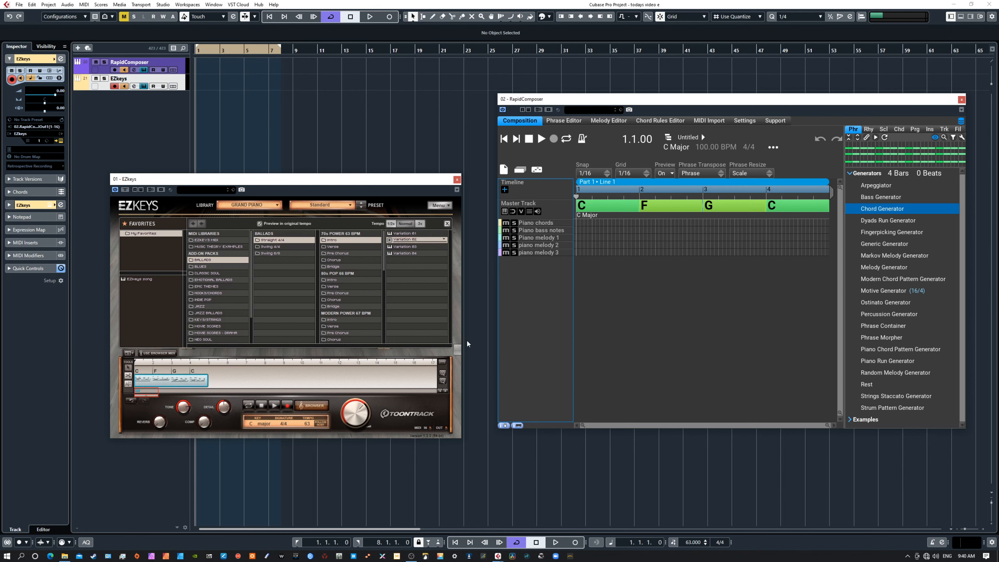
# Copy the EZkeys block onto RapidComposer's Piano melody 1 track, and mute the original block in EZkeys
pyautogui.moveTo(533, 253); pyautogui.dragTo(530, 239)
pyautogui.moveTo(530, 239); pyautogui.dragTo(530, 239)
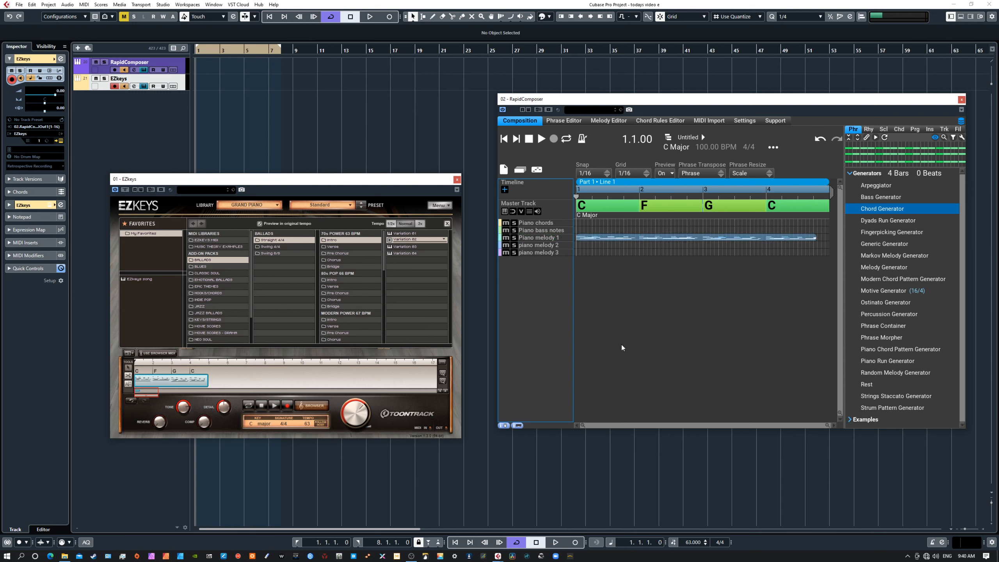
pyautogui.rightClick(172, 383)
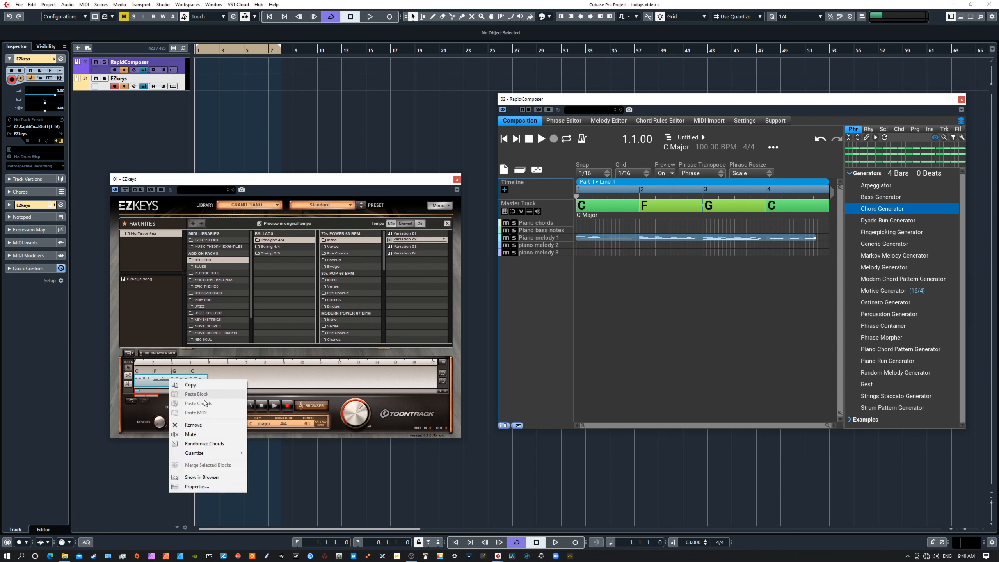
pyautogui.click(192, 434)
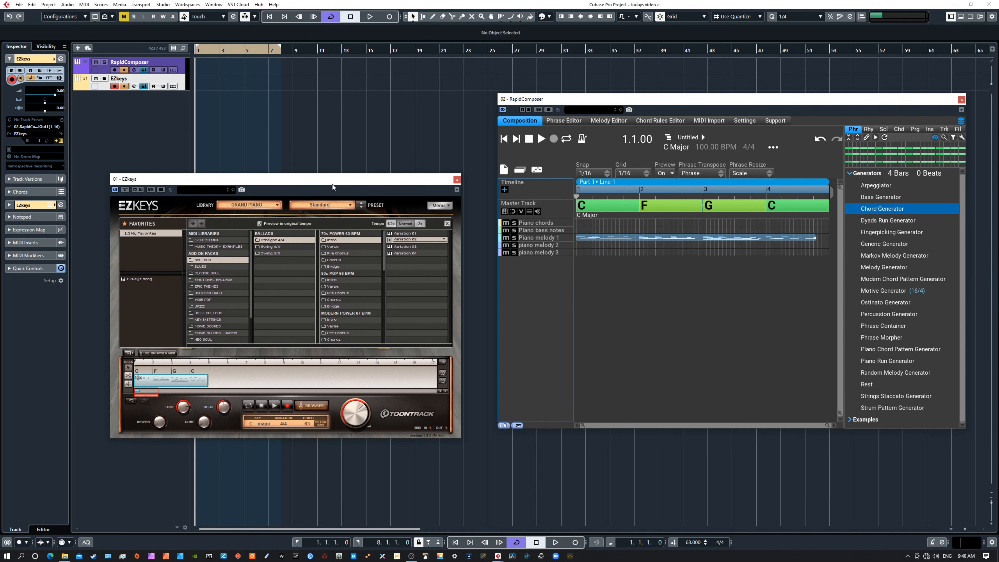
# Move the EZkeys window out of view, enlarge the RapidComposer window, and expand the Piano melody 1 track
pyautogui.moveTo(332, 183); pyautogui.dragTo(0, 195)
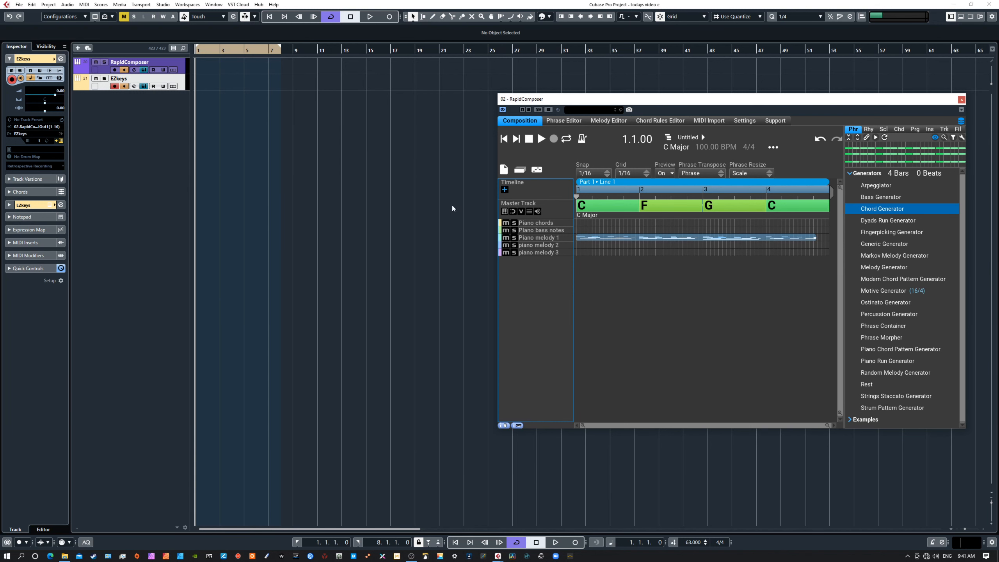
pyautogui.moveTo(553, 101); pyautogui.dragTo(157, 106)
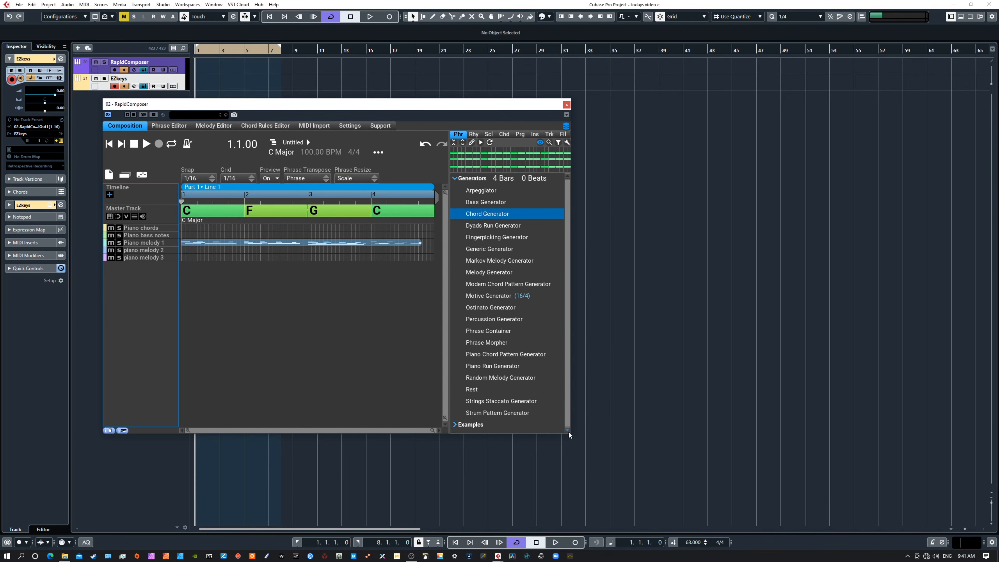
pyautogui.moveTo(568, 432); pyautogui.dragTo(968, 520)
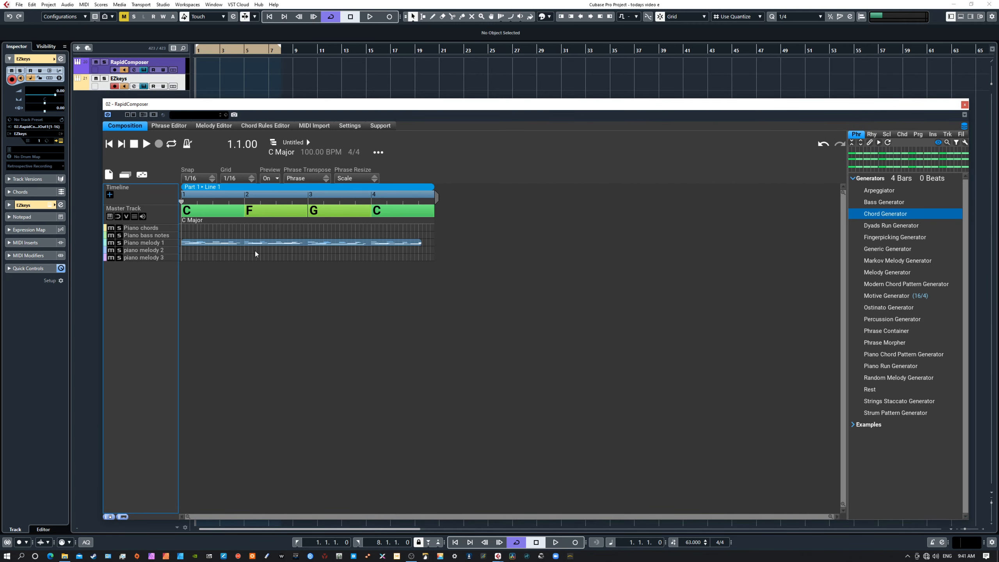
pyautogui.doubleClick(169, 241)
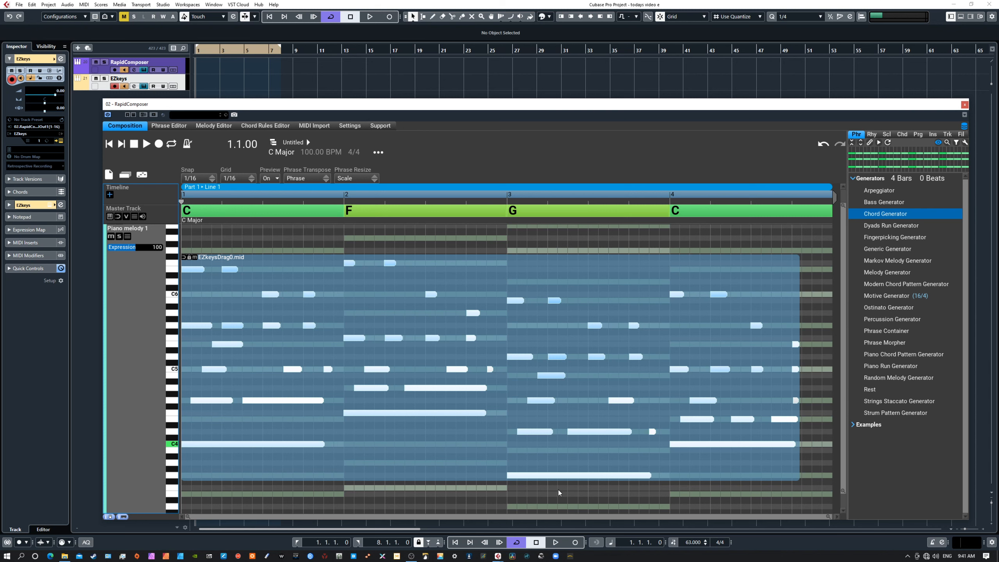
# Play the imported phrase in RapidComposer, stop playback, and return to the beginning
pyautogui.click(90, 301)
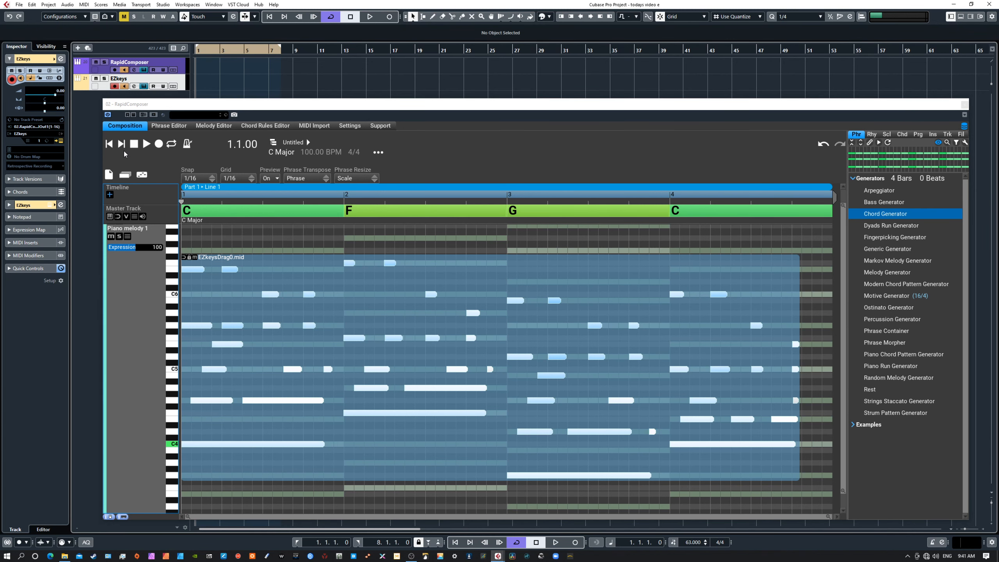
pyautogui.click(148, 146)
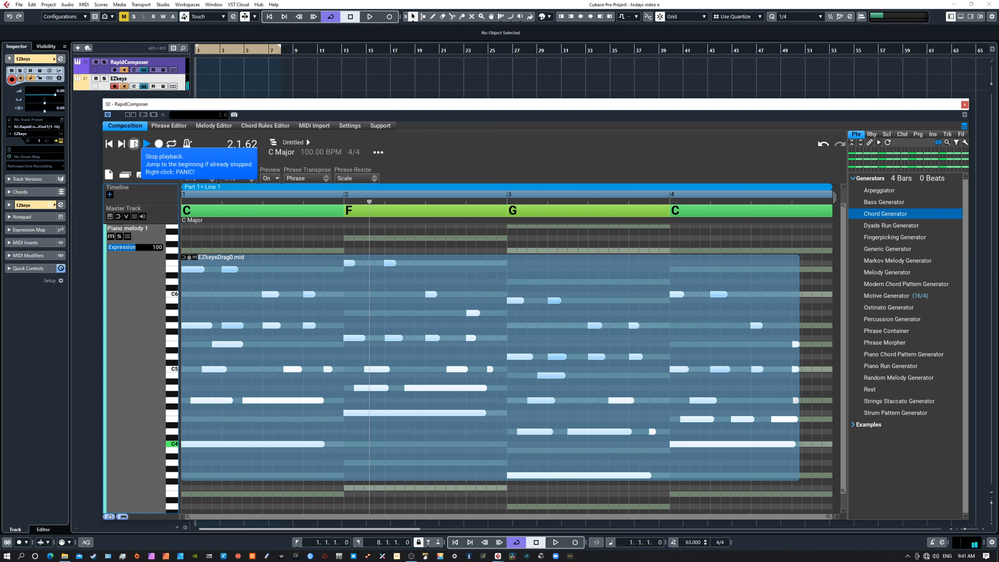
pyautogui.click(134, 144)
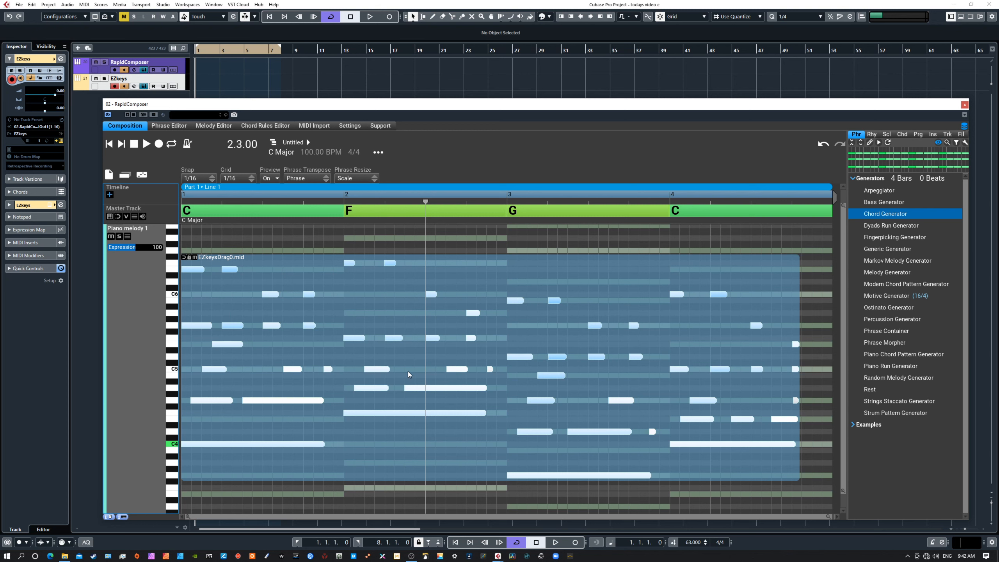
pyautogui.click(109, 143)
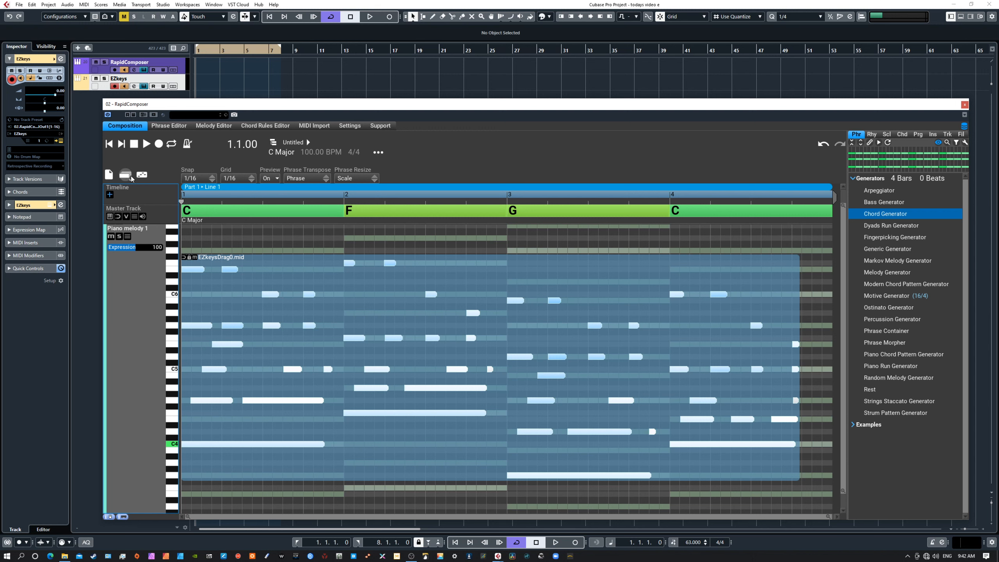
# Switch RapidComposer to Note Editing mode and show the Note On Velocity lane of Piano melody 1
pyautogui.click(143, 176)
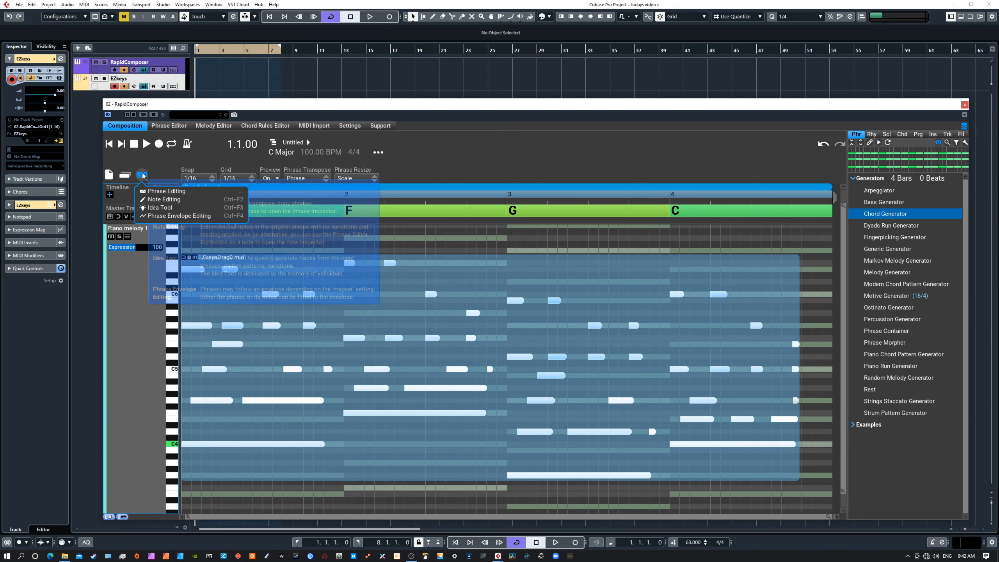
pyautogui.click(157, 200)
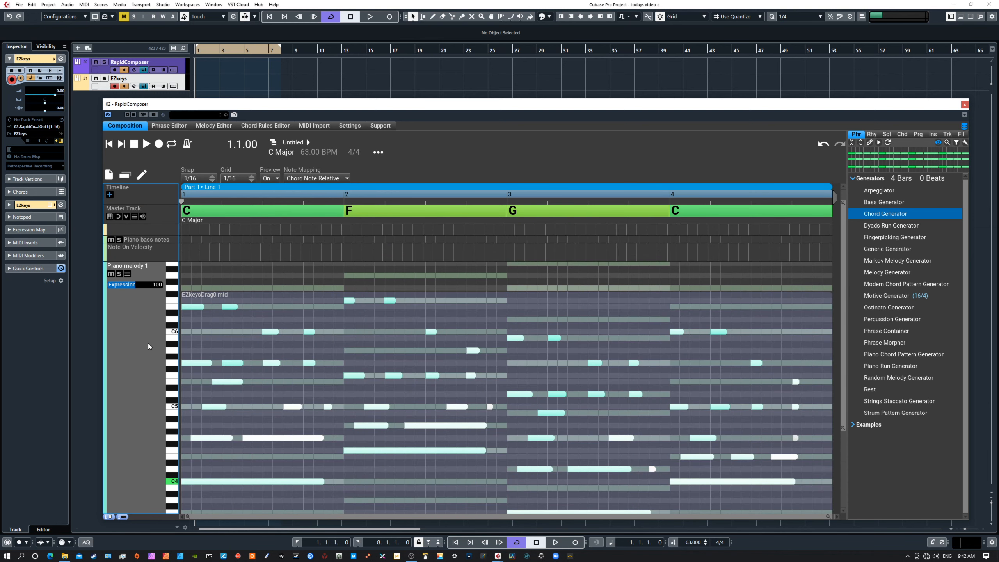
pyautogui.scroll(-2, 149, 388)
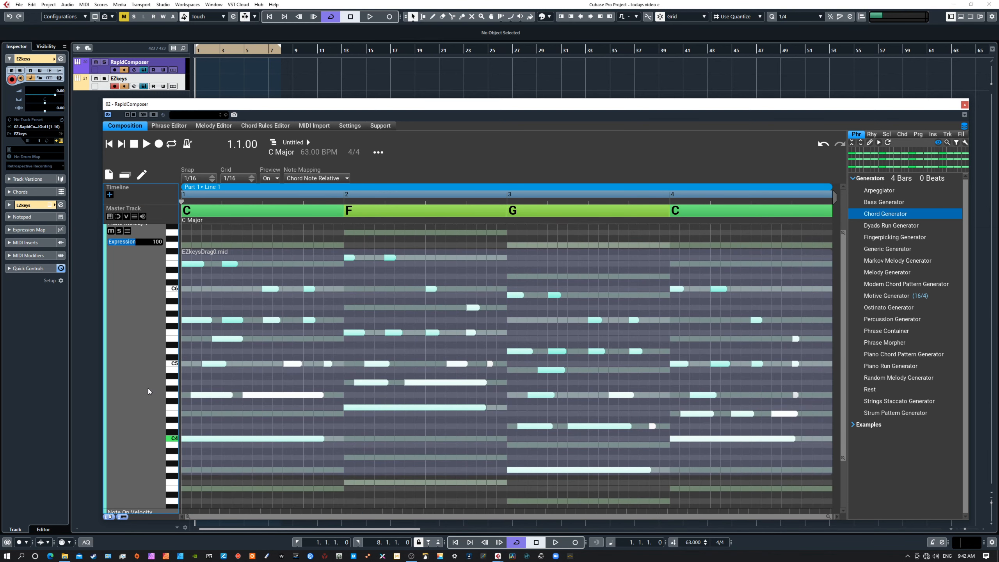
pyautogui.scroll(-2, 149, 389)
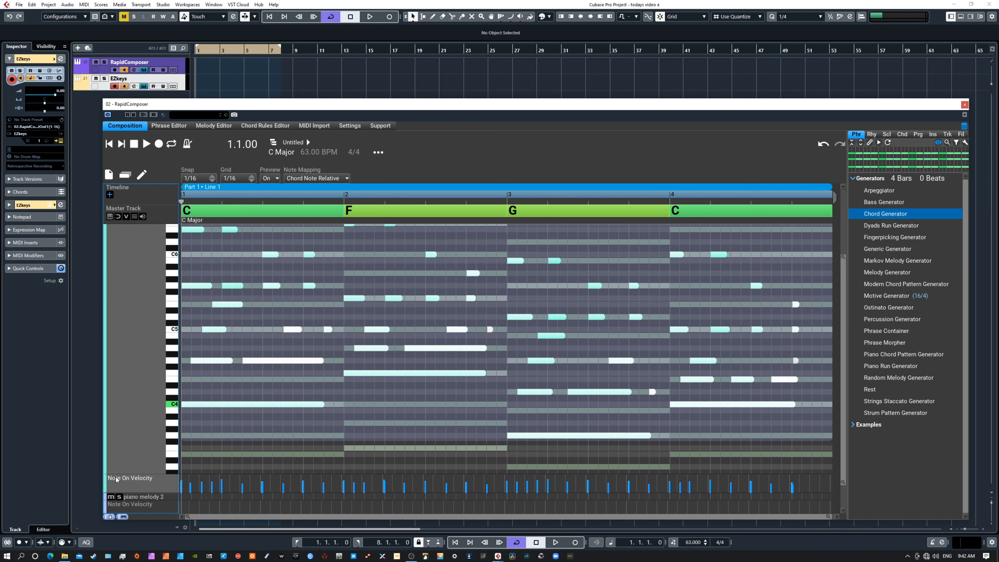
# Add a Sustain MIDI controller to the Piano melody 1 track and raise its value from zero
pyautogui.doubleClick(136, 482)
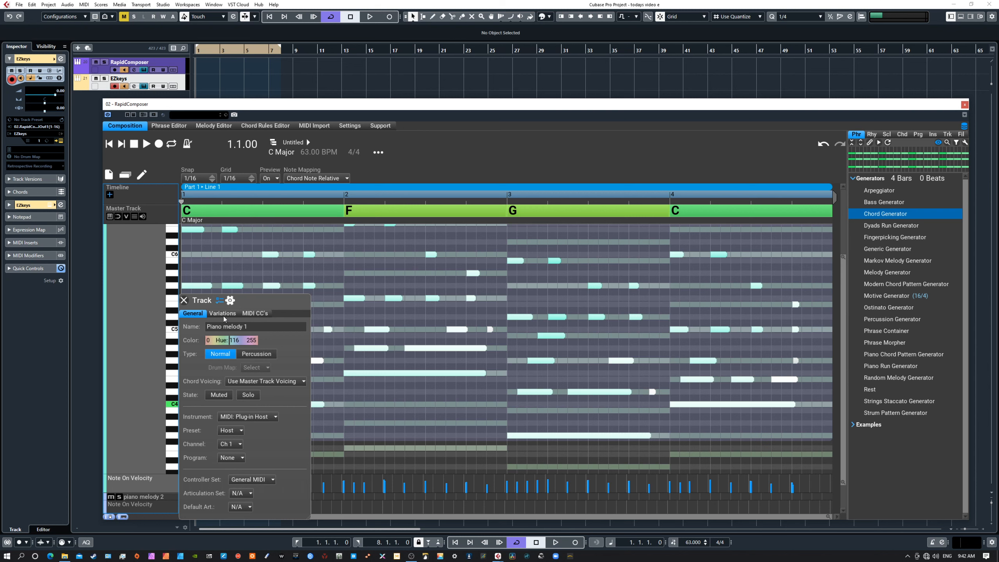
pyautogui.click(256, 314)
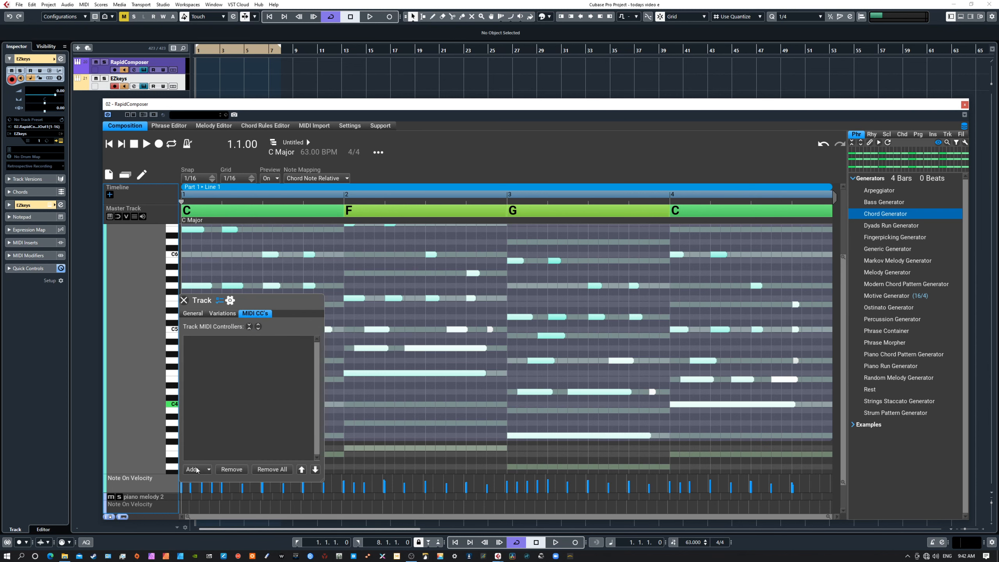
pyautogui.click(198, 470)
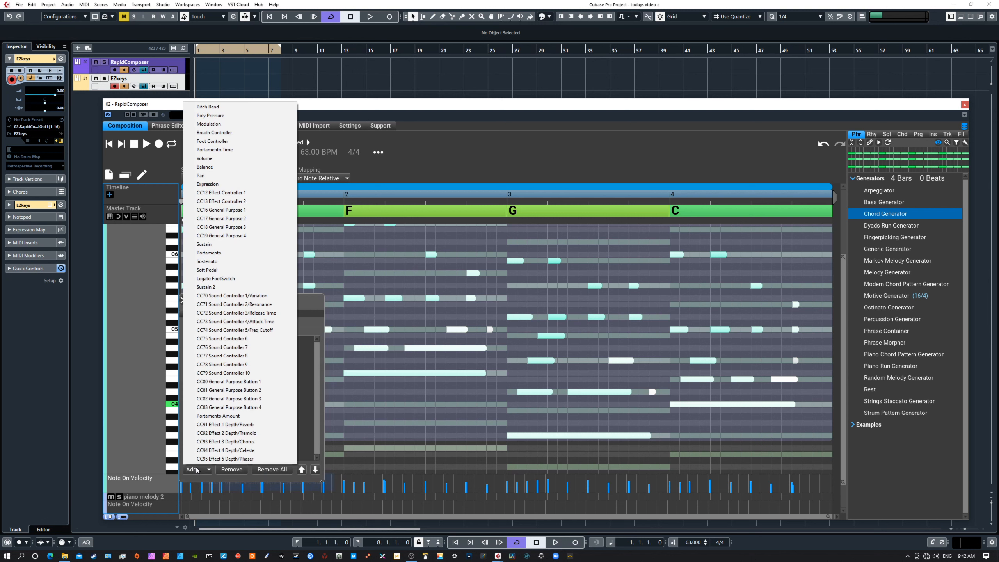
pyautogui.click(212, 245)
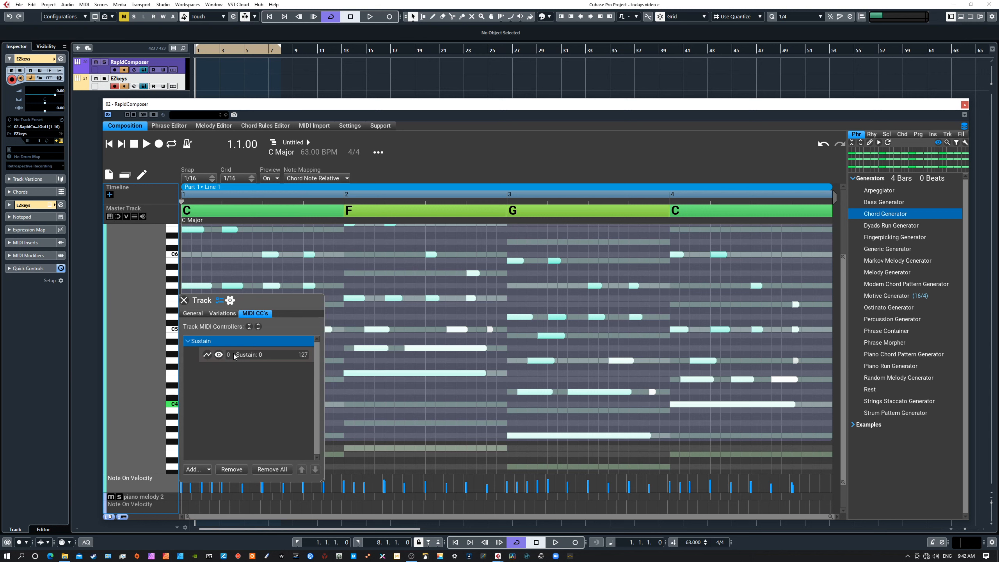
pyautogui.moveTo(234, 353); pyautogui.dragTo(269, 356)
pyautogui.click(184, 300)
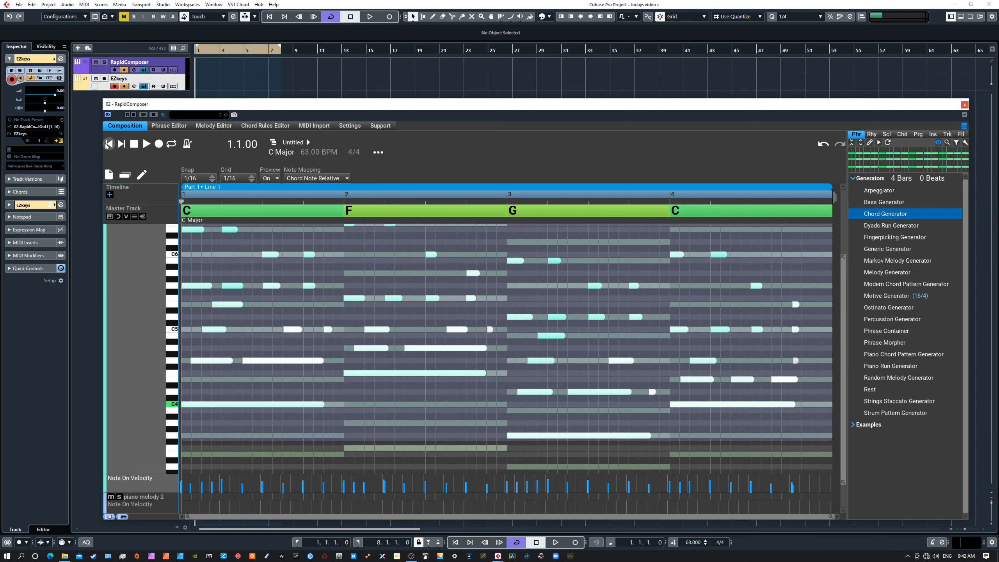
# Play the composition through to the end with sustain applied and review the Piano melody 1 notes
pyautogui.click(147, 148)
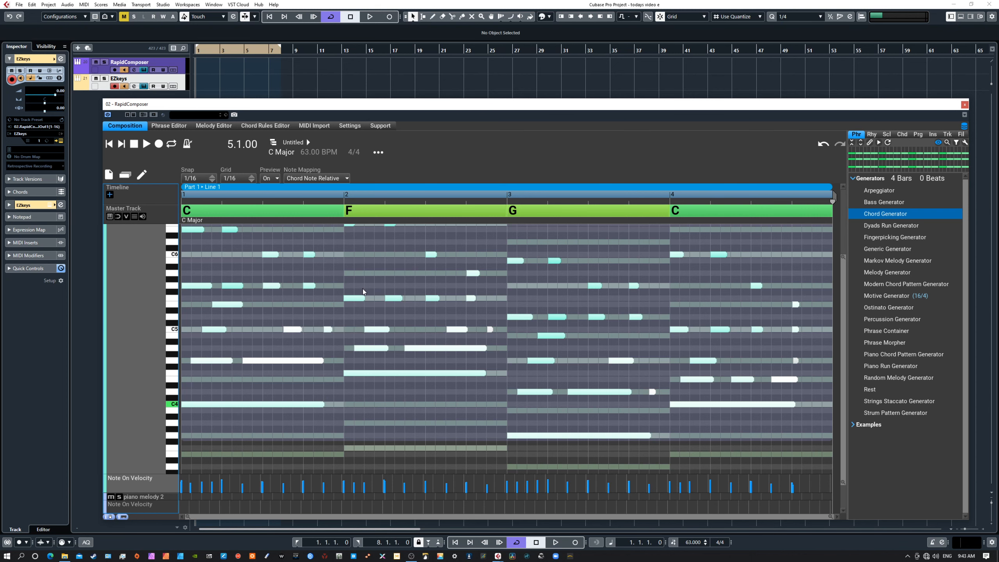
pyautogui.scroll(2, 362, 290)
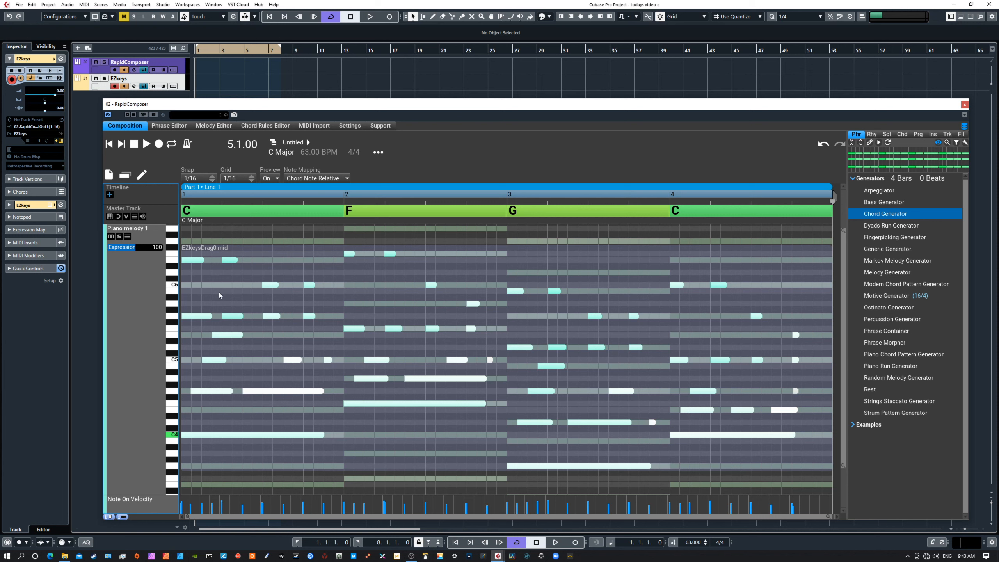
# Switch to Phrase Editing mode and show the master track's Chord Voicing lane, enlarged enough to read its note names
pyautogui.click(142, 176)
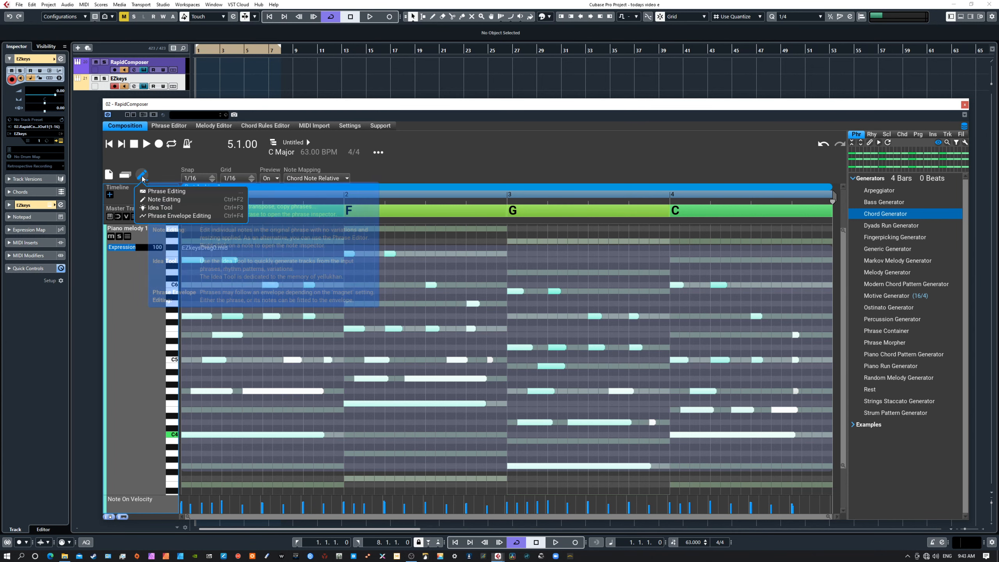
pyautogui.click(167, 191)
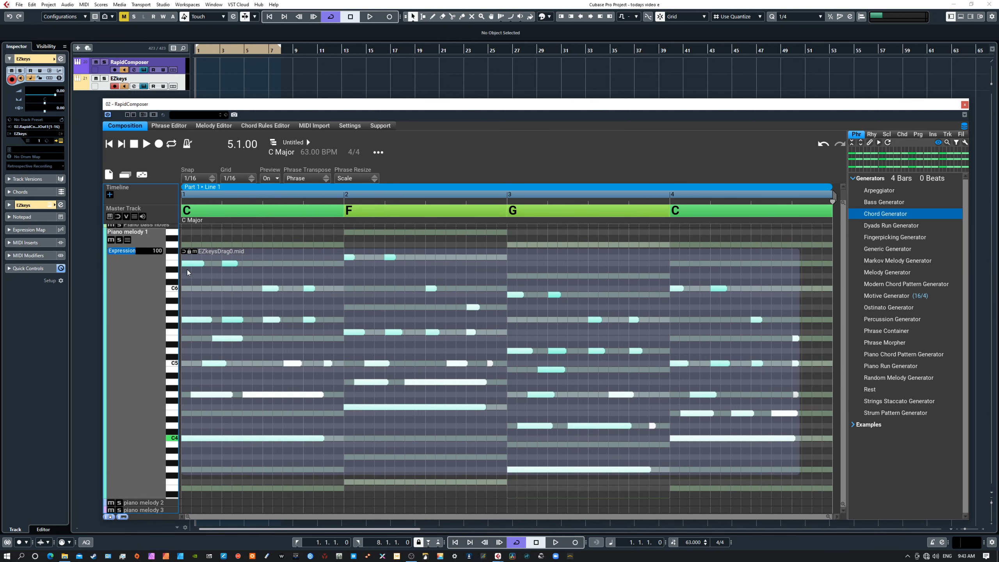
pyautogui.click(127, 216)
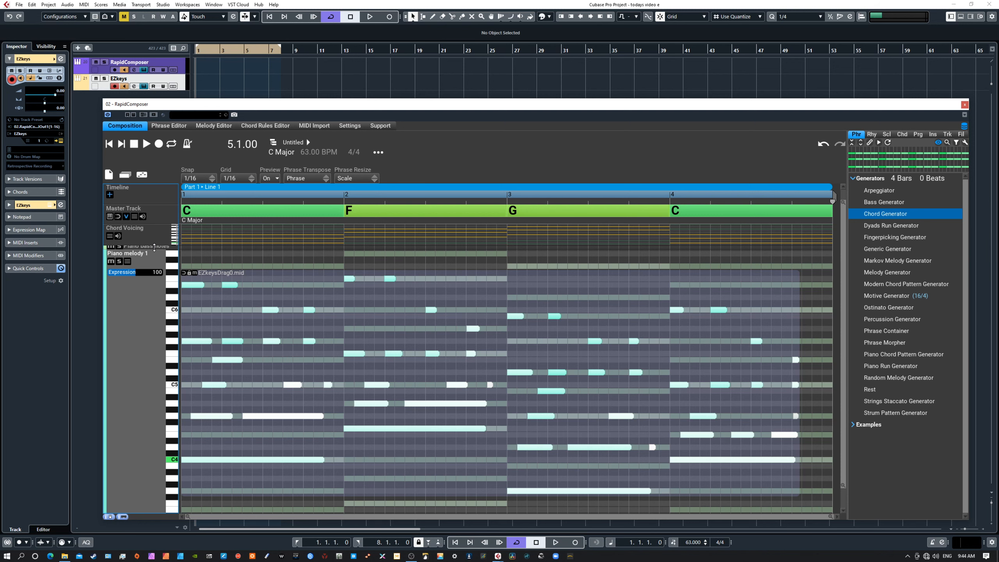
pyautogui.moveTo(154, 248); pyautogui.dragTo(161, 352)
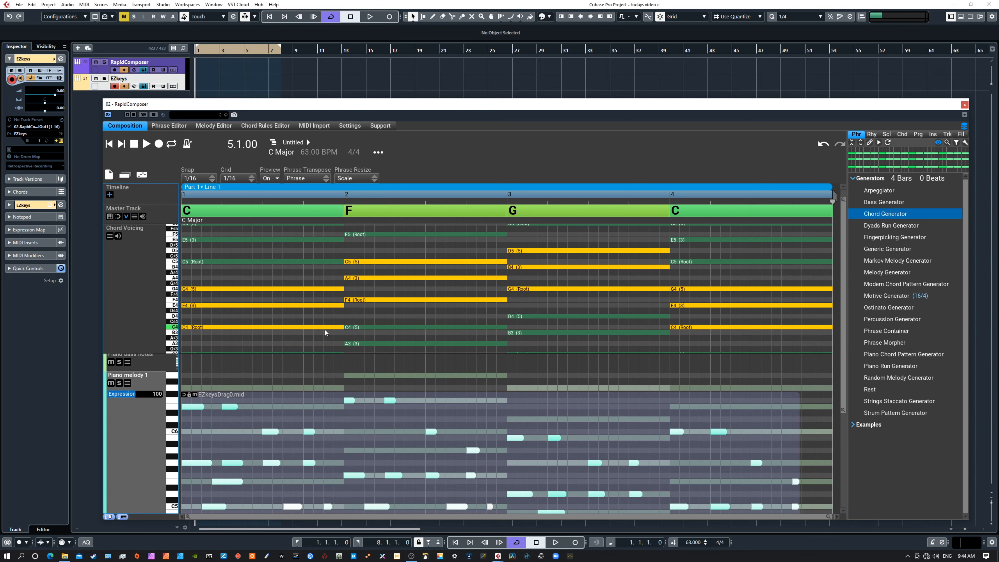
# Revoice the first C chord by removing the C4 root and adding the C5 root, and shrink the Chord Voicing lane again
pyautogui.click(308, 327)
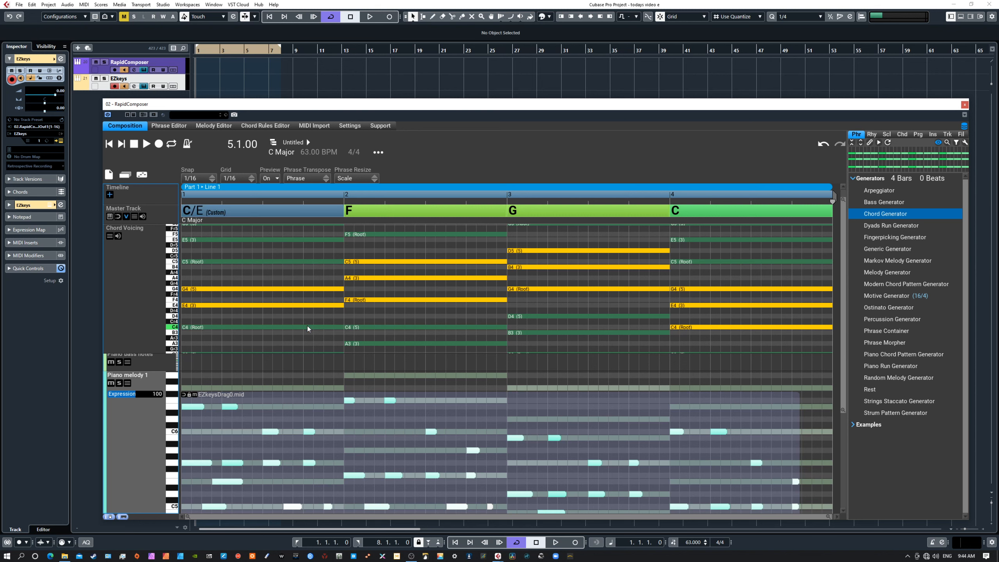
pyautogui.click(298, 262)
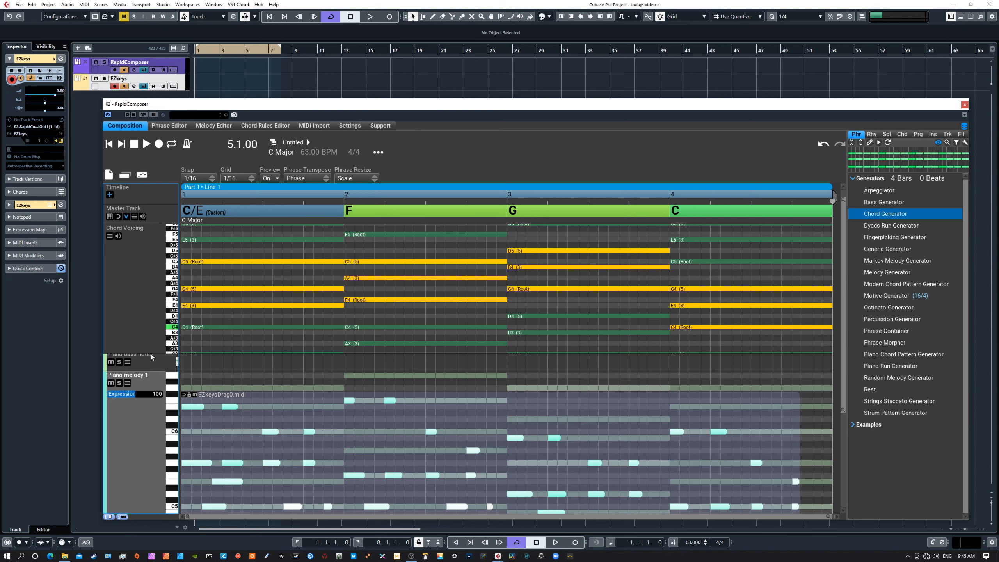
pyautogui.moveTo(151, 354); pyautogui.dragTo(146, 243)
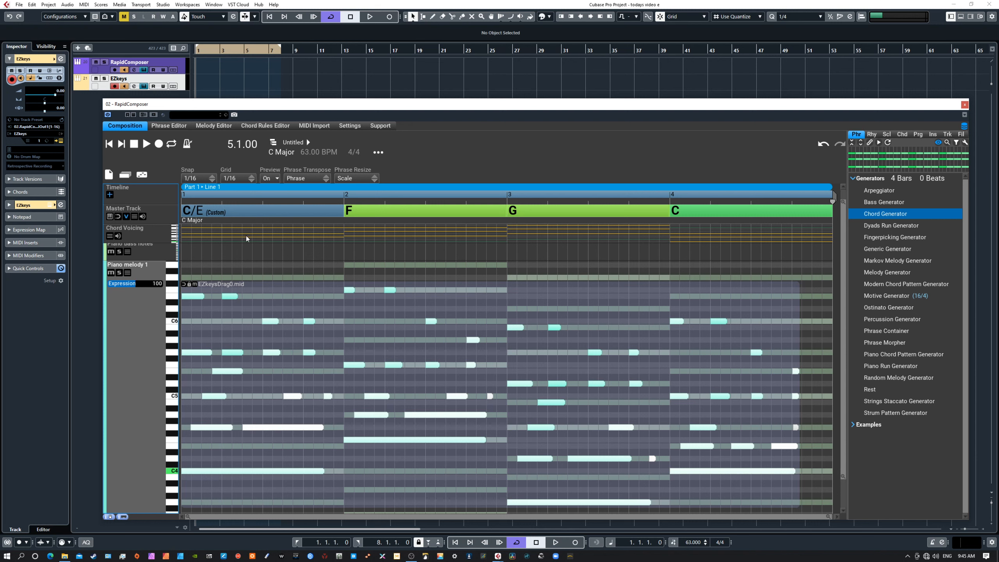
# Open the phrase inspector for EZkeysDrag0.mid, move it above the notes, and widen it
pyautogui.click(284, 277)
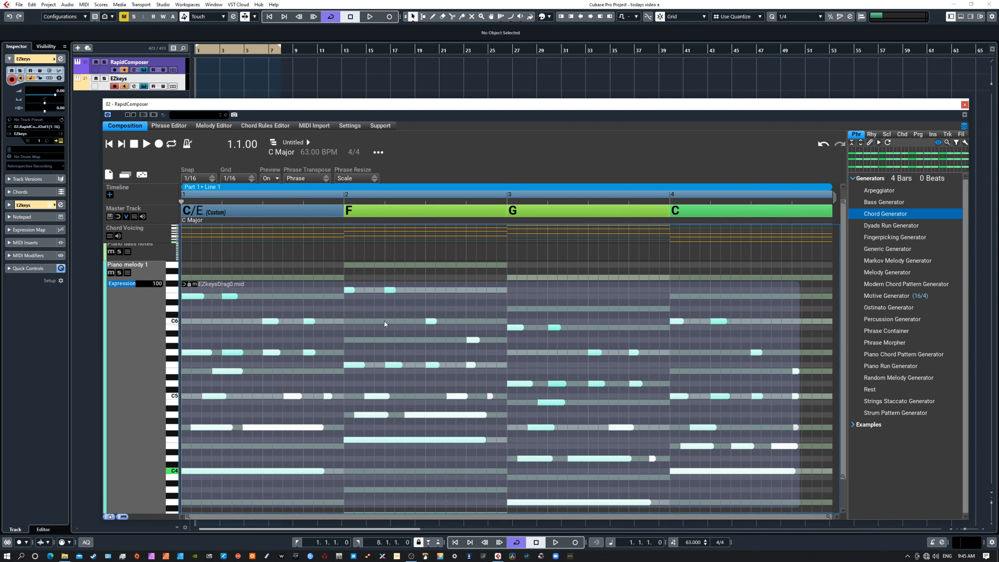
pyautogui.click(318, 336)
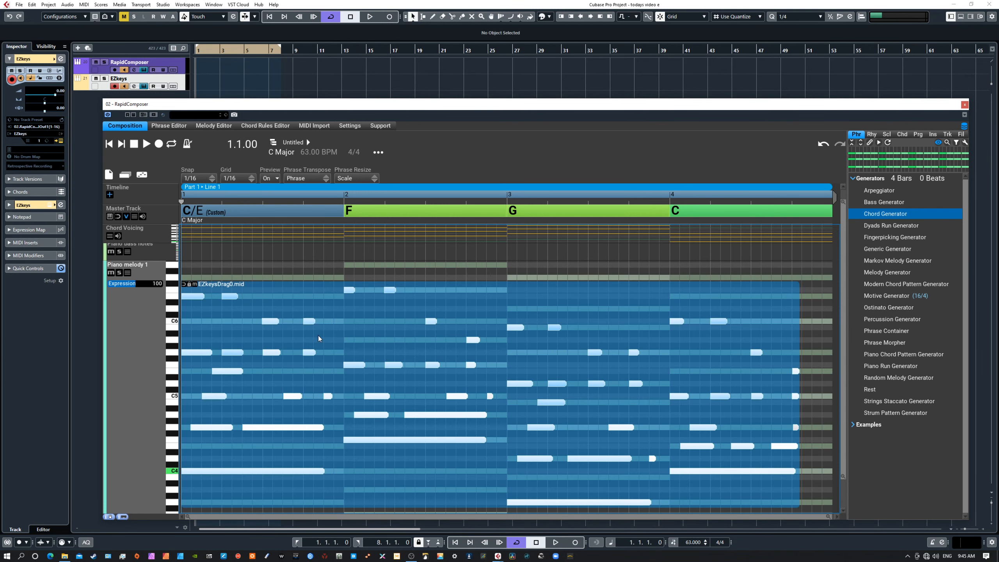
pyautogui.doubleClick(323, 339)
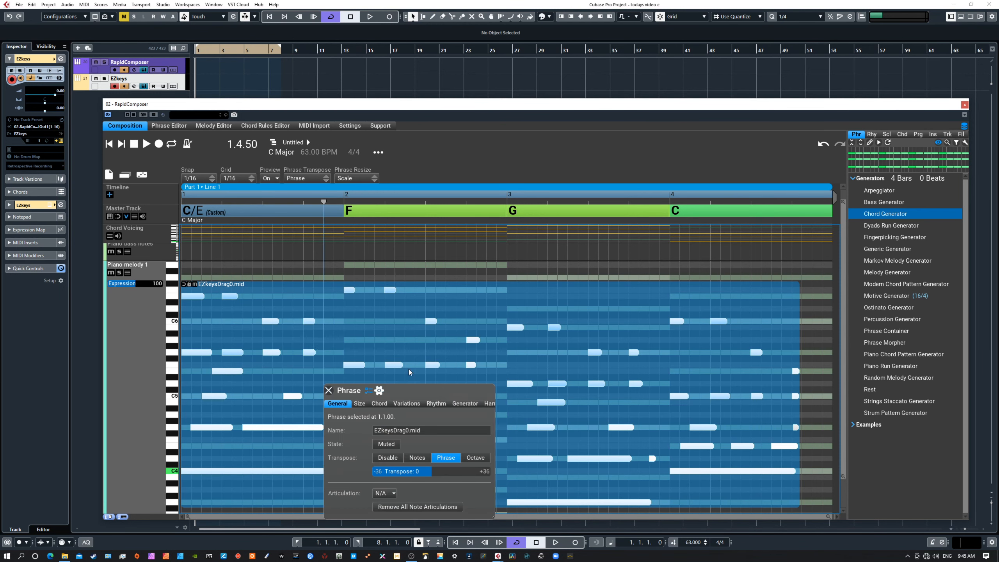
pyautogui.moveTo(420, 386); pyautogui.dragTo(562, 152)
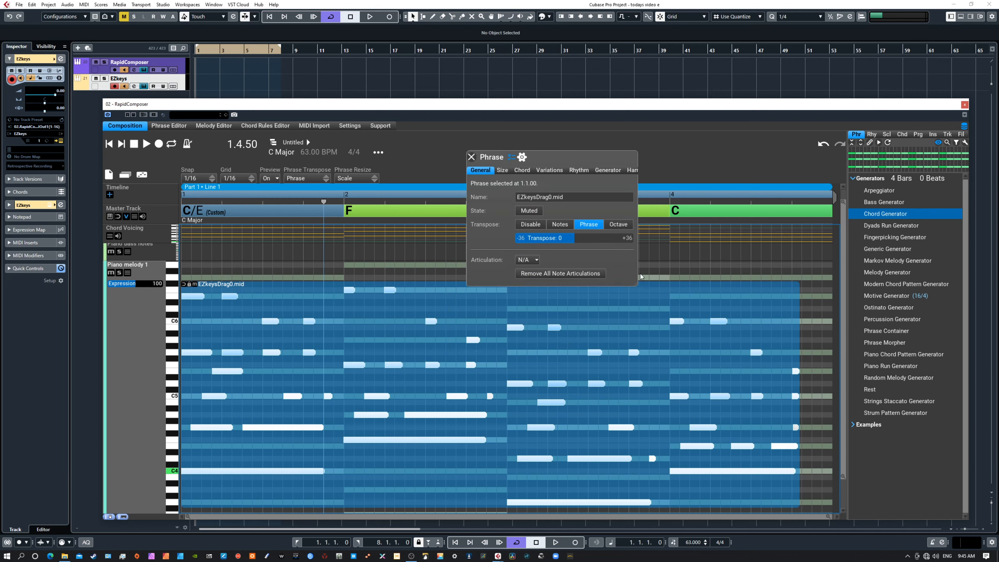
pyautogui.moveTo(637, 282); pyautogui.dragTo(698, 285)
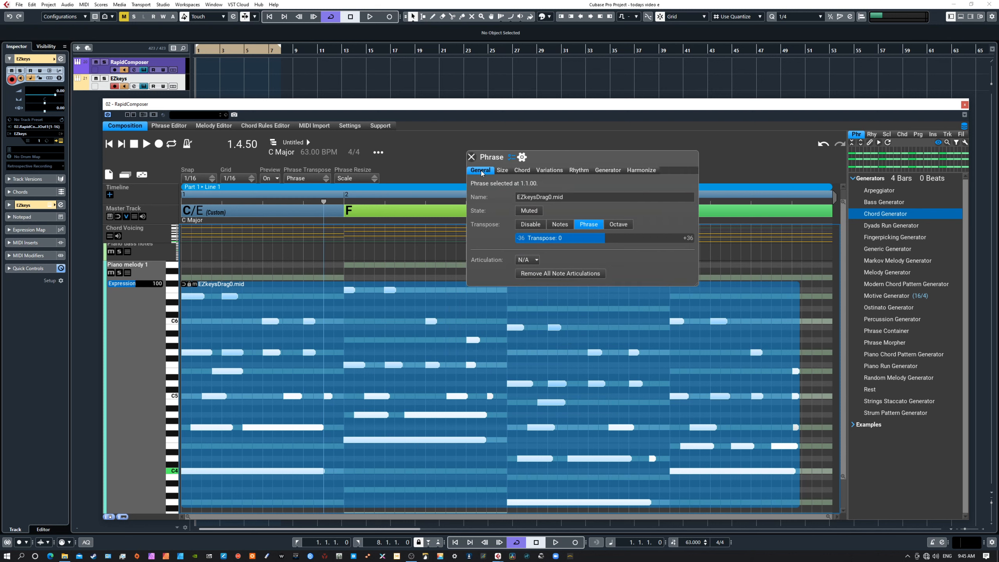
# Set the phrase's chord voicing to Use Master Track Voicing, turn off Apply Voicing On Chord, and close the inspector
pyautogui.click(521, 171)
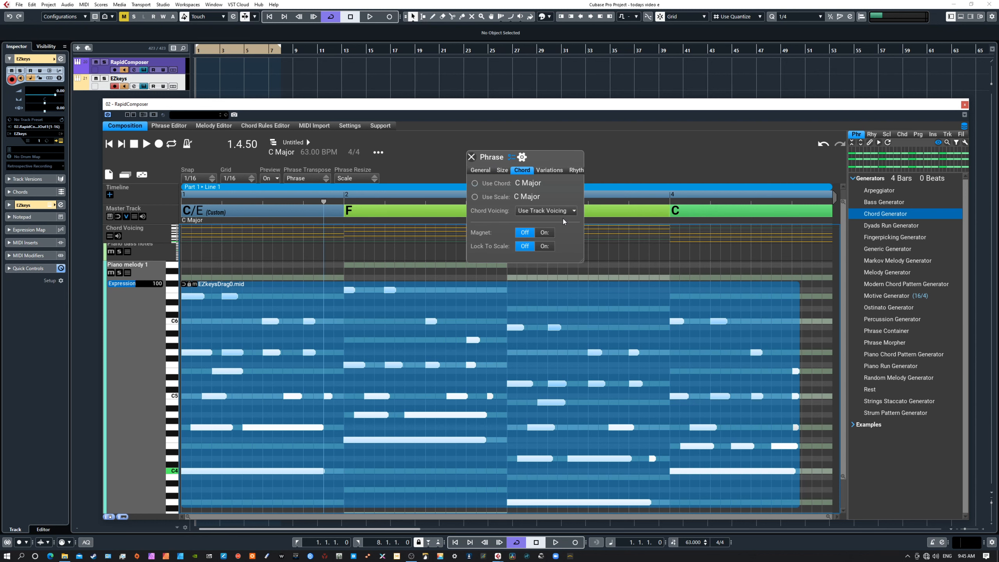
pyautogui.click(532, 211)
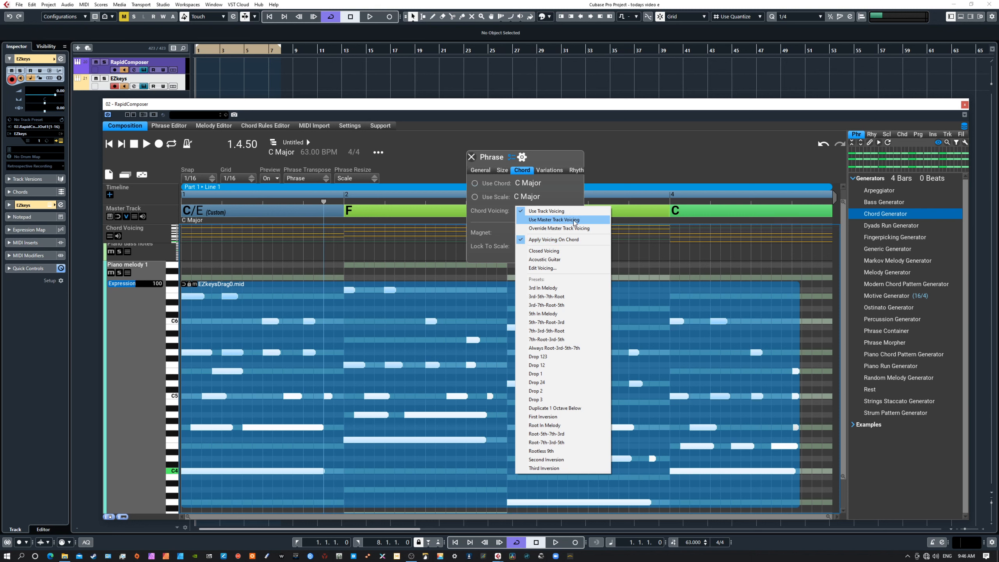
pyautogui.click(527, 220)
pyautogui.click(532, 213)
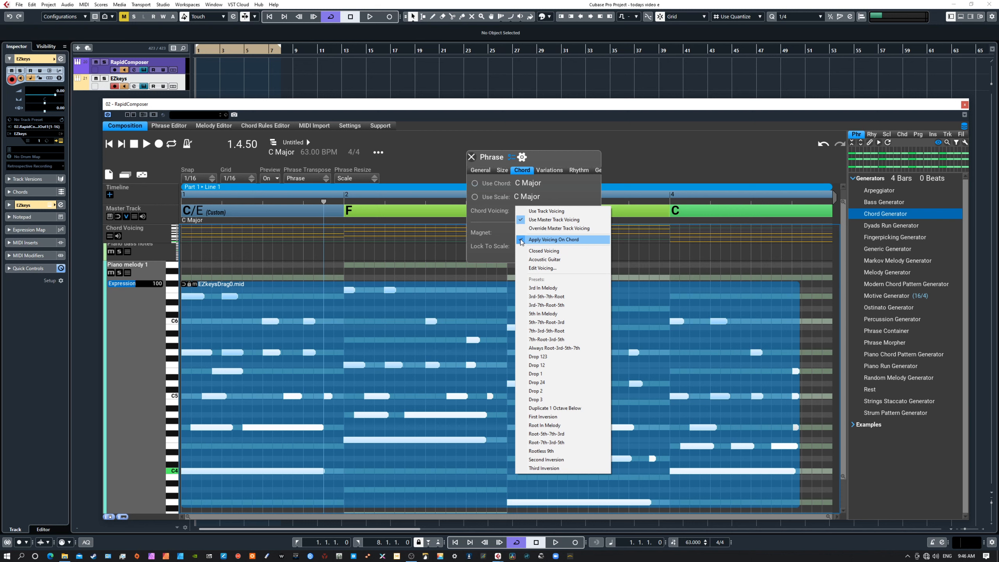
pyautogui.click(521, 240)
pyautogui.click(528, 212)
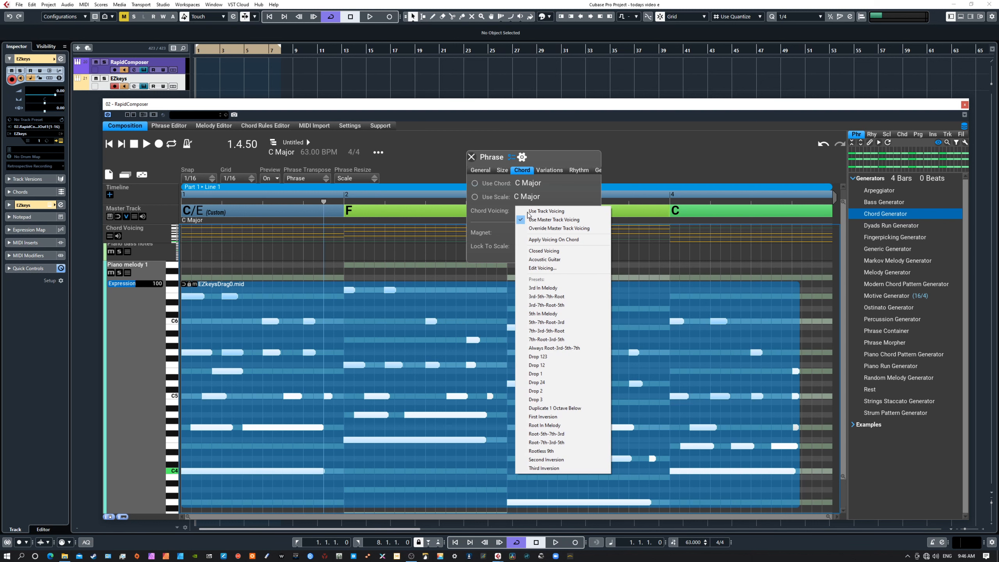
pyautogui.click(471, 157)
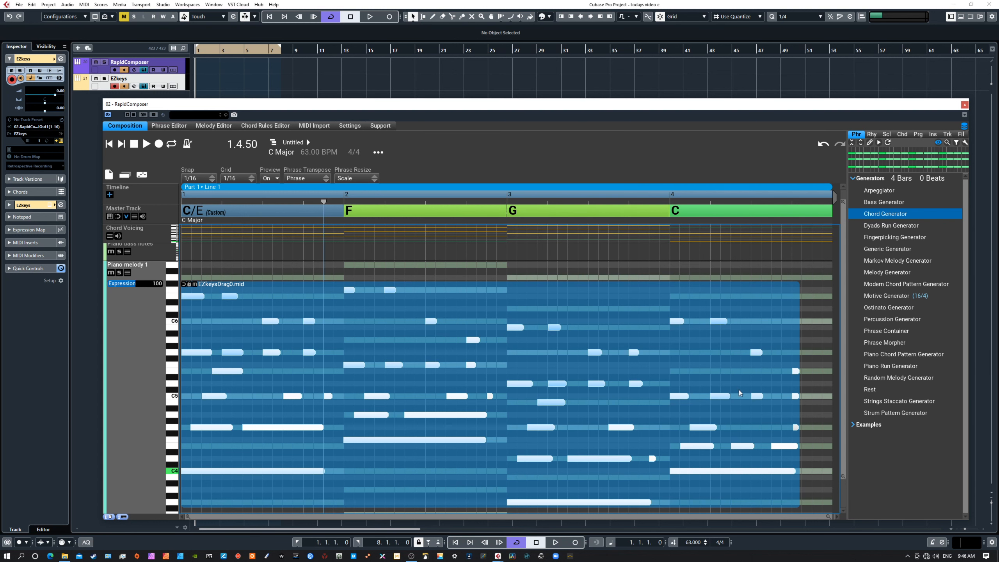
# Return to the start and enable the magnet's second mode and scale lock on the EZkeysDrag0.mid phrase
pyautogui.click(110, 144)
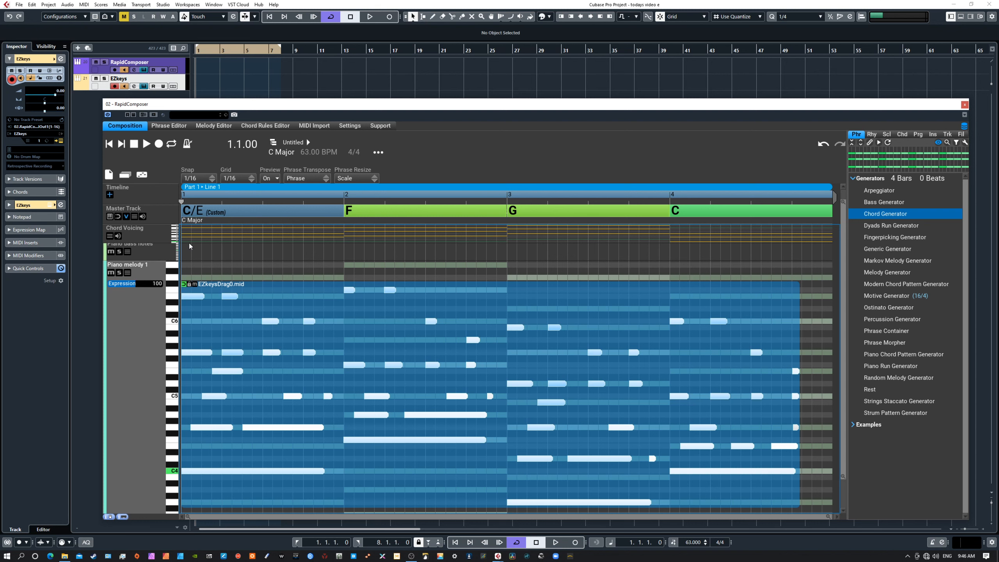
pyautogui.click(185, 284)
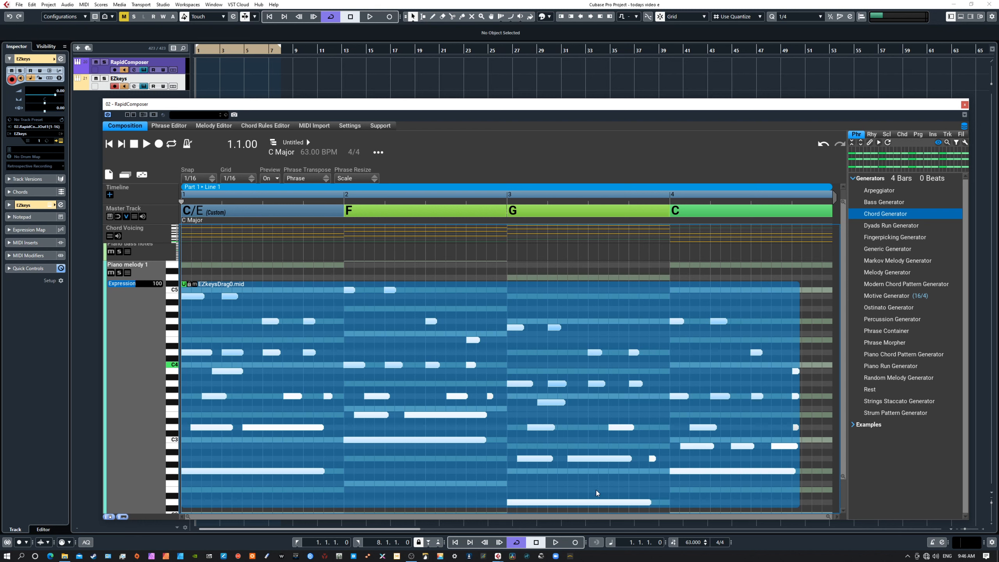
pyautogui.click(189, 284)
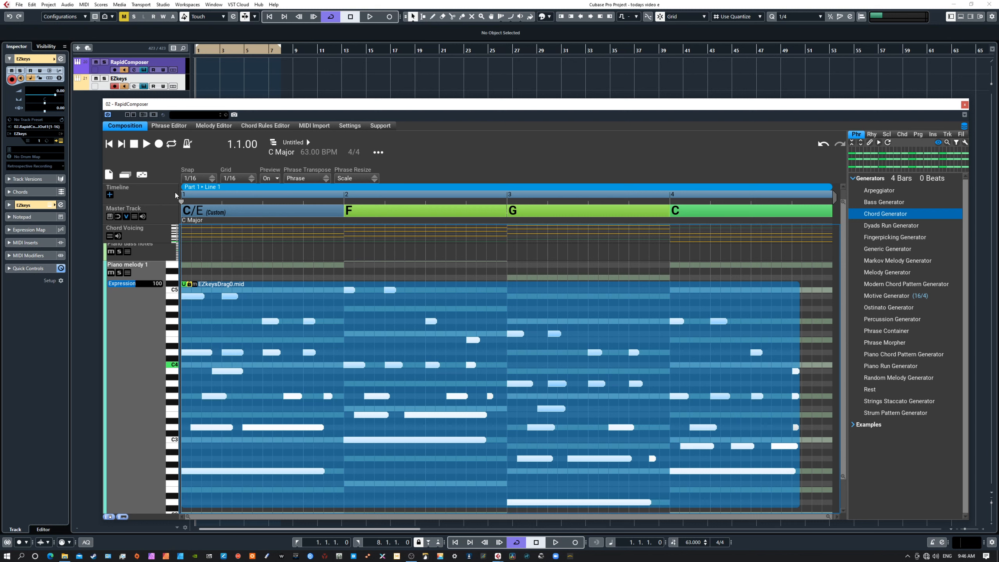
# Play the revoiced phrase from the beginning, stop playback, and turn on looping
pyautogui.click(147, 145)
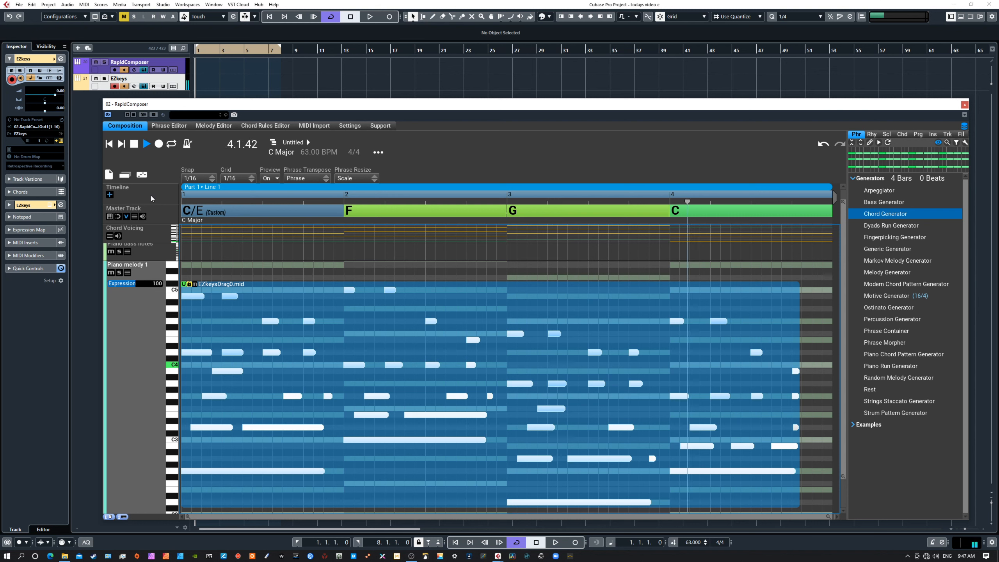
pyautogui.click(134, 144)
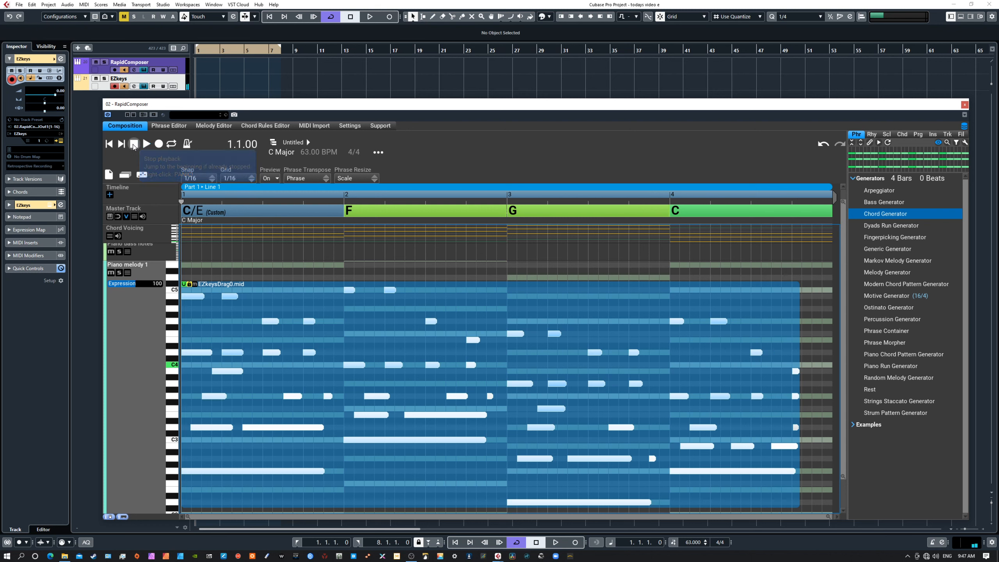
pyautogui.click(171, 144)
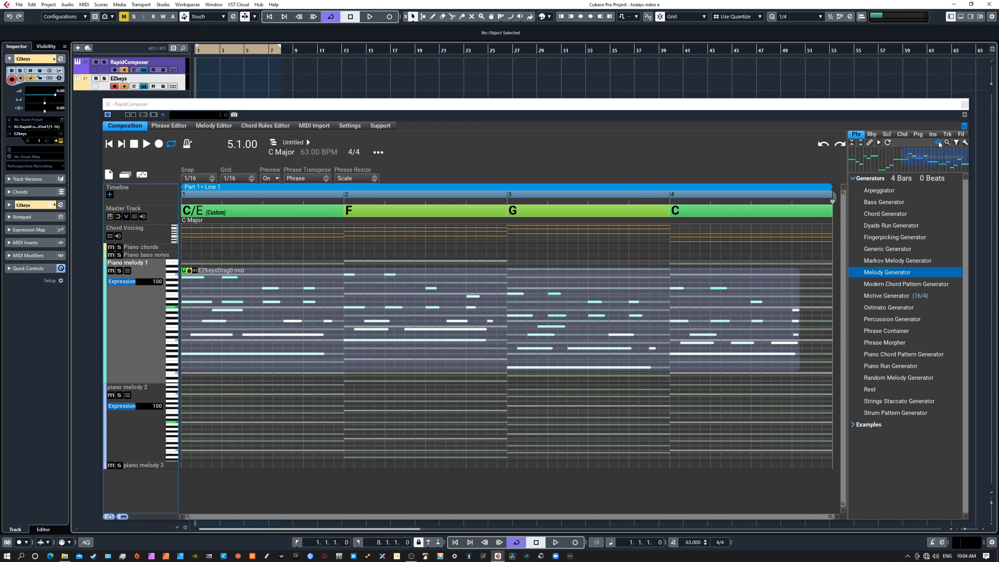
# Preview the Modern Chord Pattern Generator and switch the phrase preview off and back on
pyautogui.click(881, 286)
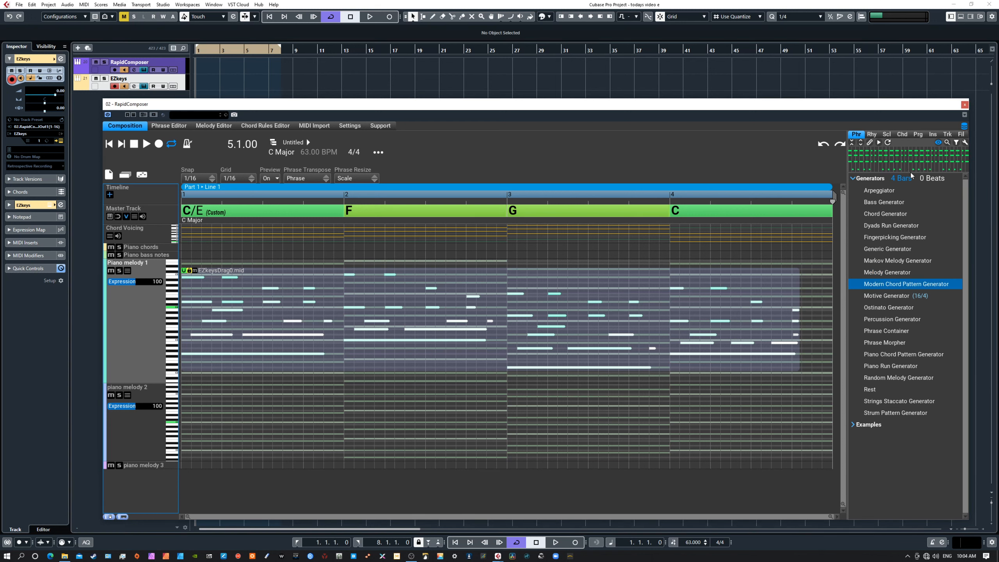
pyautogui.click(938, 142)
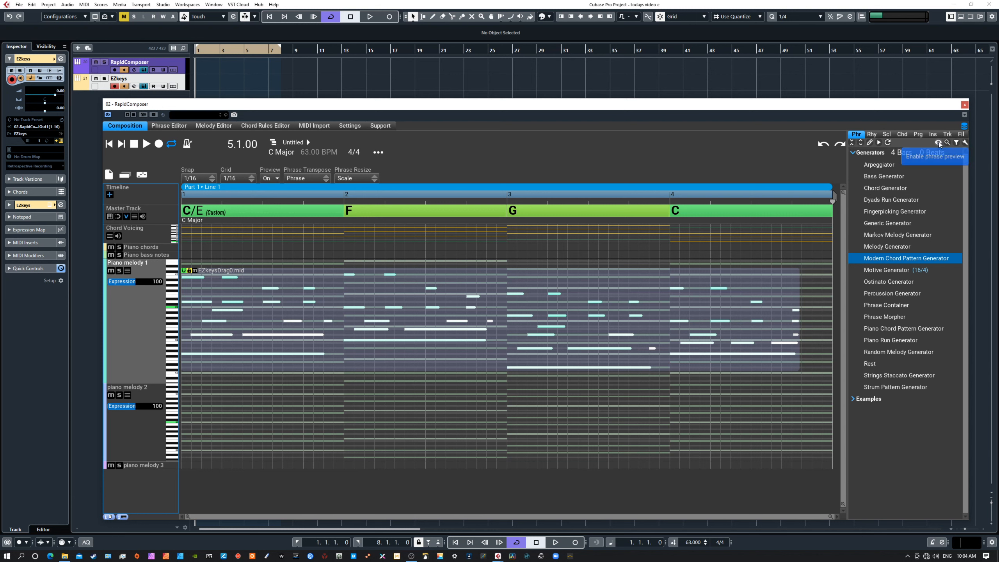
pyautogui.click(938, 142)
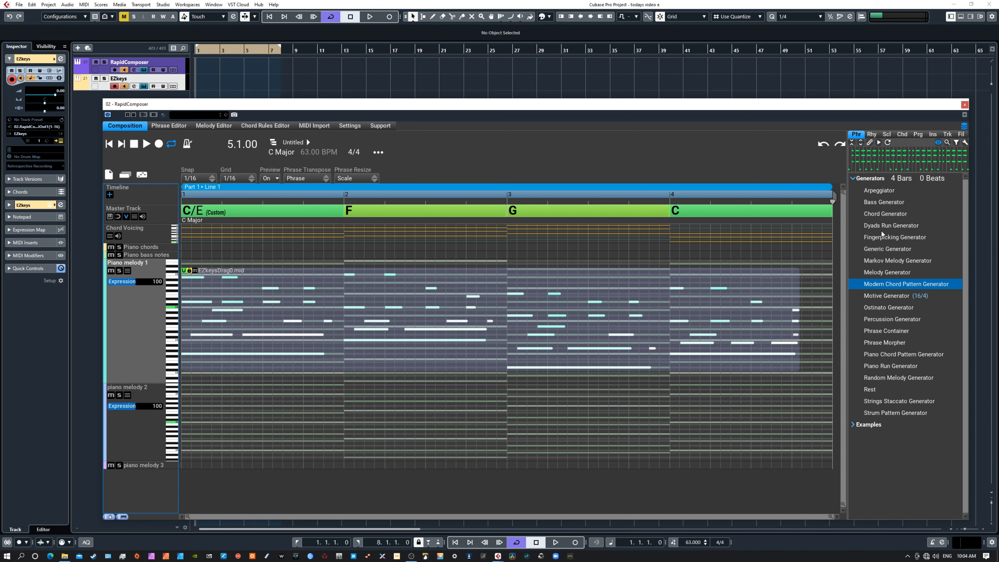
# Audition the Bass Generator and Chord Generator phrases, ending on the Bass Generator
pyautogui.click(875, 202)
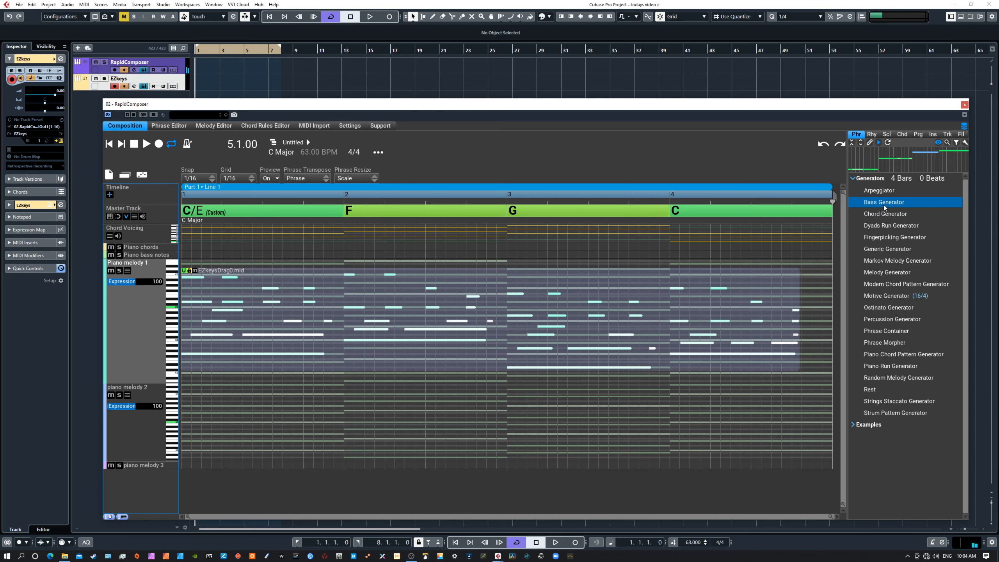
pyautogui.click(880, 215)
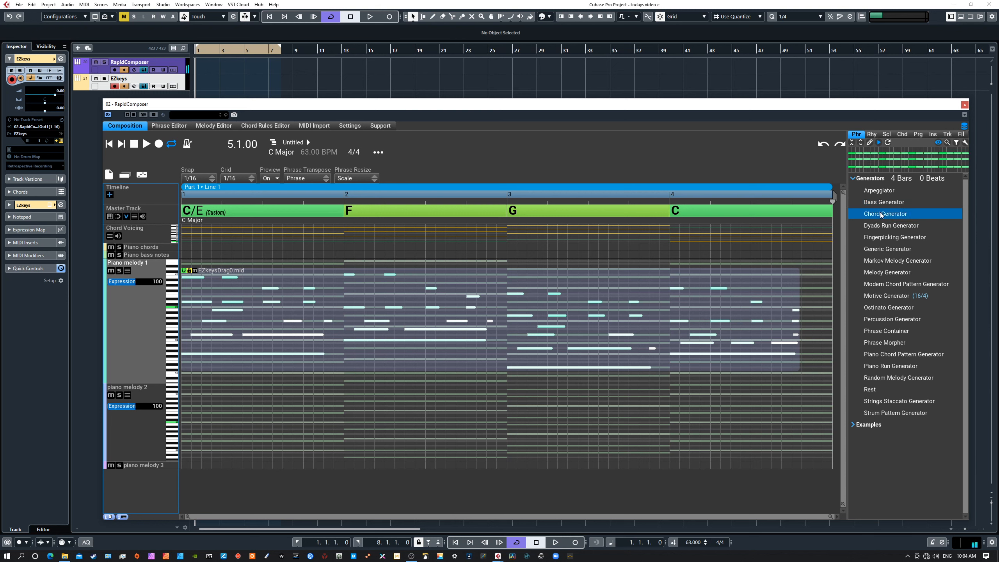
pyautogui.click(882, 202)
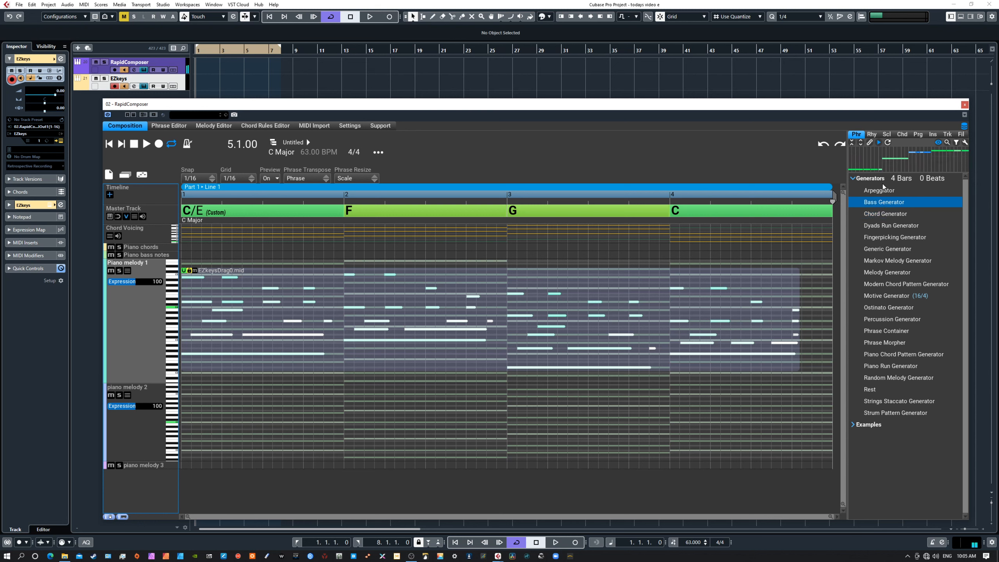
# Stop auditioning generators and place a 4-bar Melody Generator phrase on the piano melody 2 track
pyautogui.click(880, 143)
pyautogui.click(877, 273)
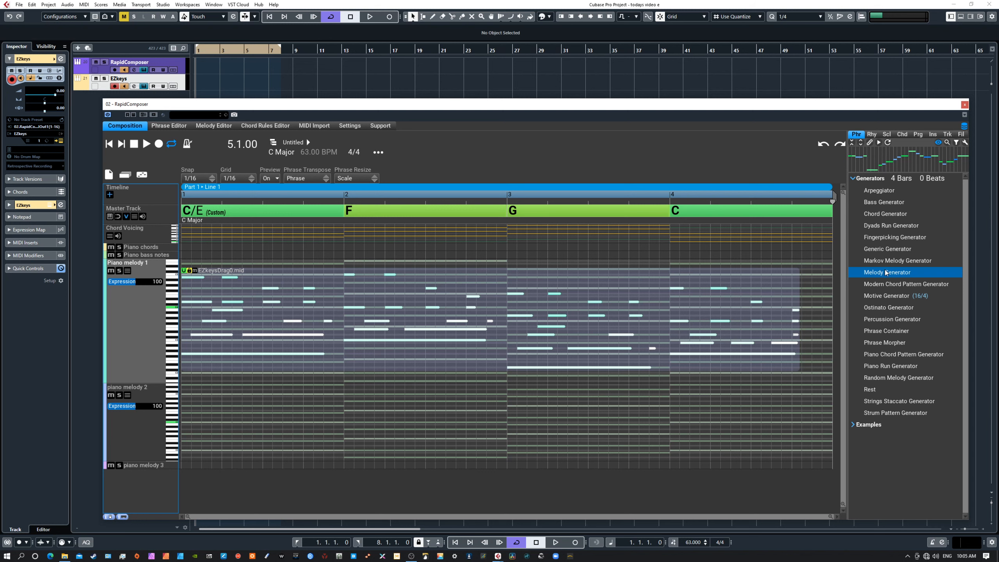
pyautogui.moveTo(818, 293); pyautogui.dragTo(131, 419)
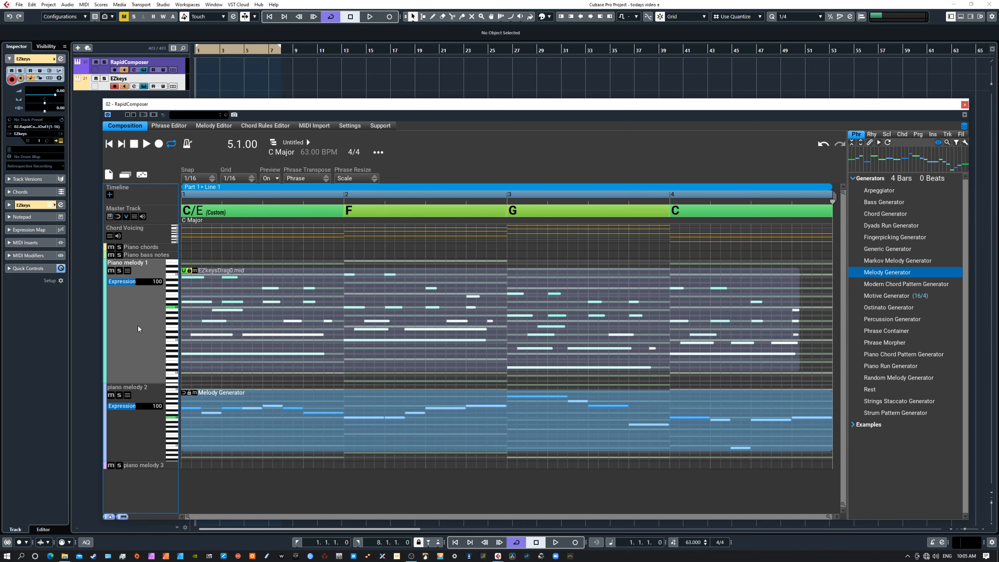
# View the track options without applying any, and reduce the heights of the Piano melody 1 and piano melody 2 tracks
pyautogui.moveTo(138, 326)
pyautogui.mouseDown()
pyautogui.moveTo(140, 341)
pyautogui.moveTo(140, 316)
pyautogui.moveTo(141, 356)
pyautogui.moveTo(141, 310)
pyautogui.moveTo(142, 342)
pyautogui.moveTo(140, 324)
pyautogui.mouseUp()
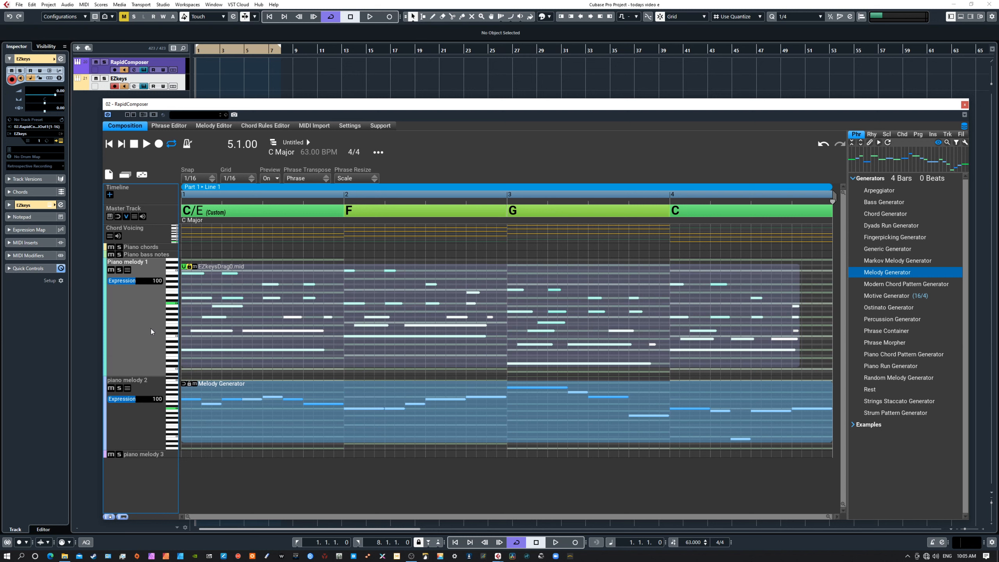
pyautogui.click(126, 174)
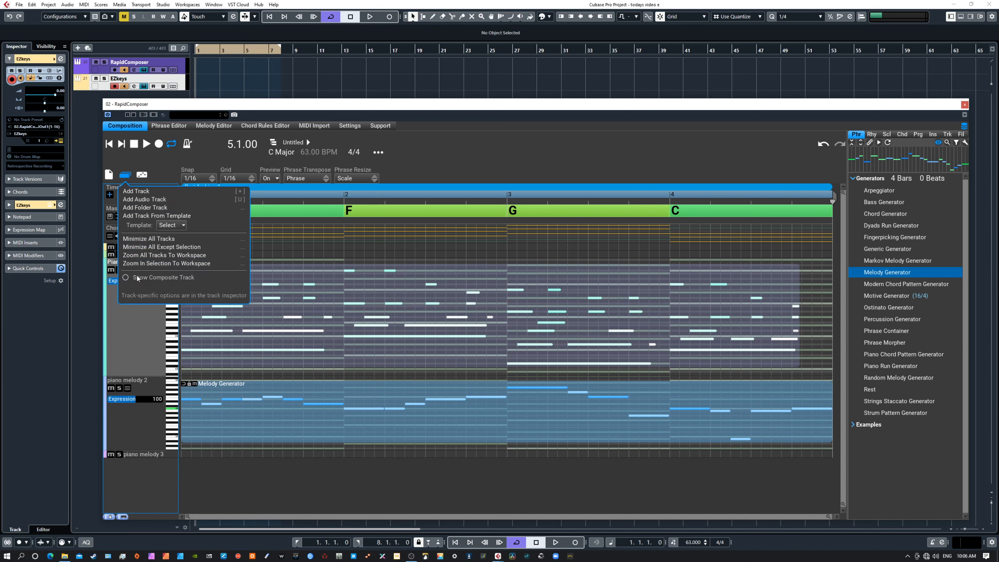
pyautogui.click(153, 160)
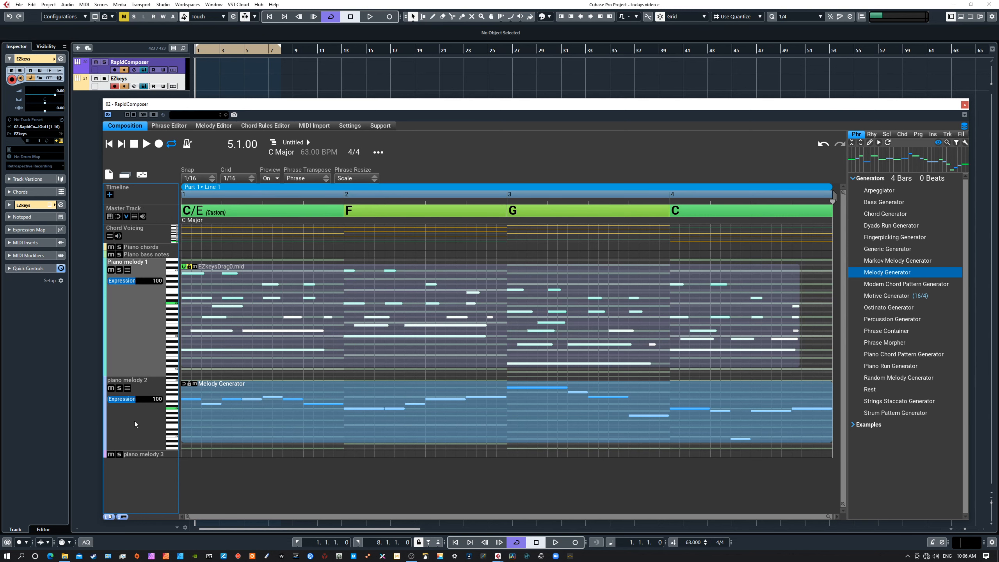
pyautogui.moveTo(135, 425); pyautogui.dragTo(147, 391)
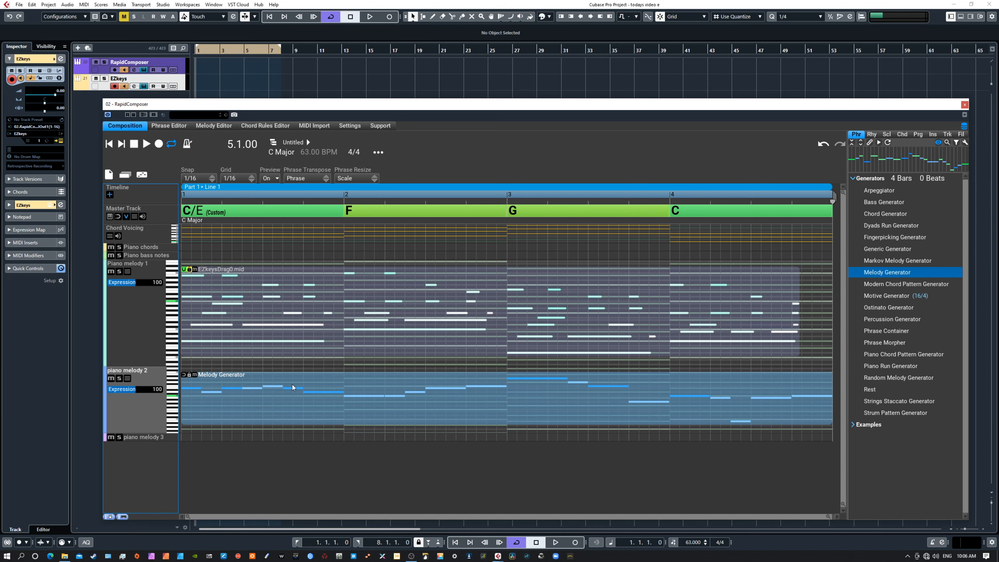
# Lower the piano melody 2 track's Expression to 57 and play the composition from the start
pyautogui.moveTo(125, 391); pyautogui.dragTo(127, 391)
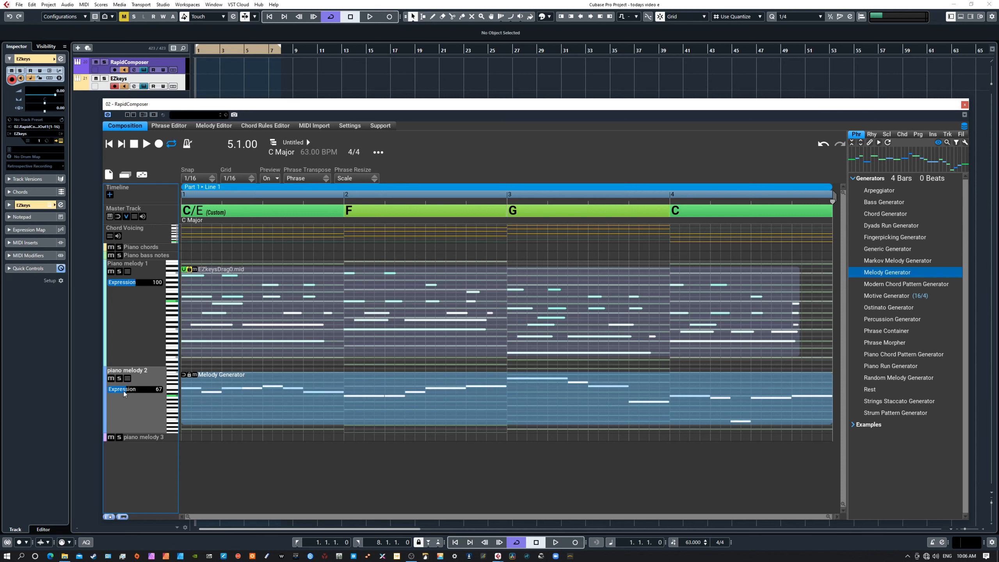
pyautogui.moveTo(124, 391); pyautogui.dragTo(123, 392)
pyautogui.click(110, 144)
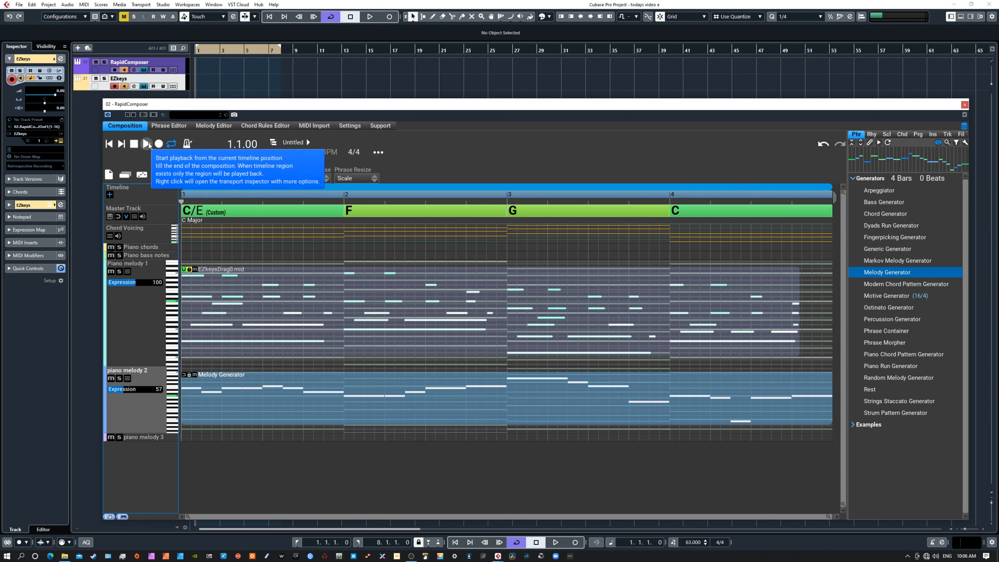
pyautogui.click(147, 144)
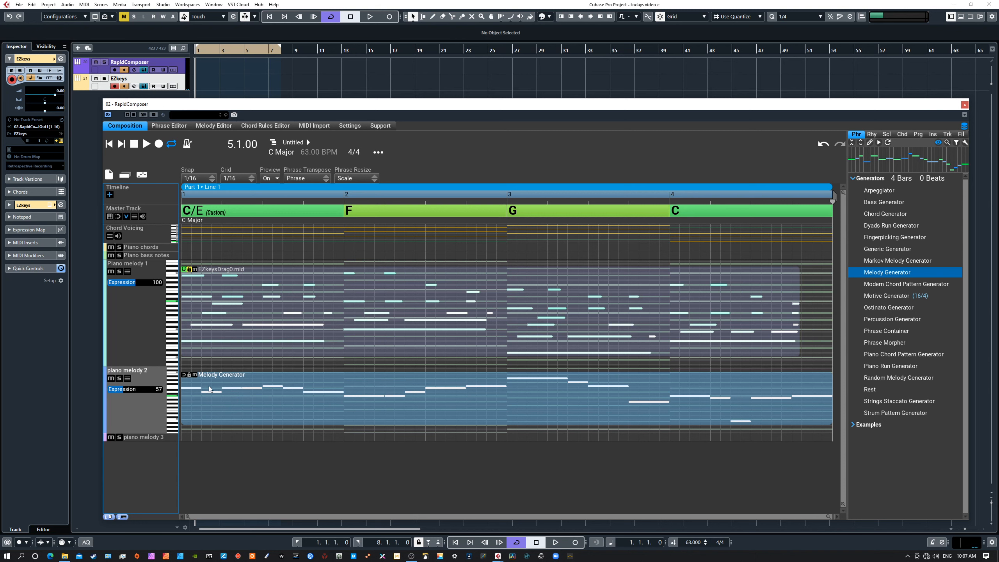
# Enlarge the piano melody 2 track and turn on Magnet and Lock To Scale for its Melody Generator phrase
pyautogui.moveTo(140, 431); pyautogui.dragTo(141, 459)
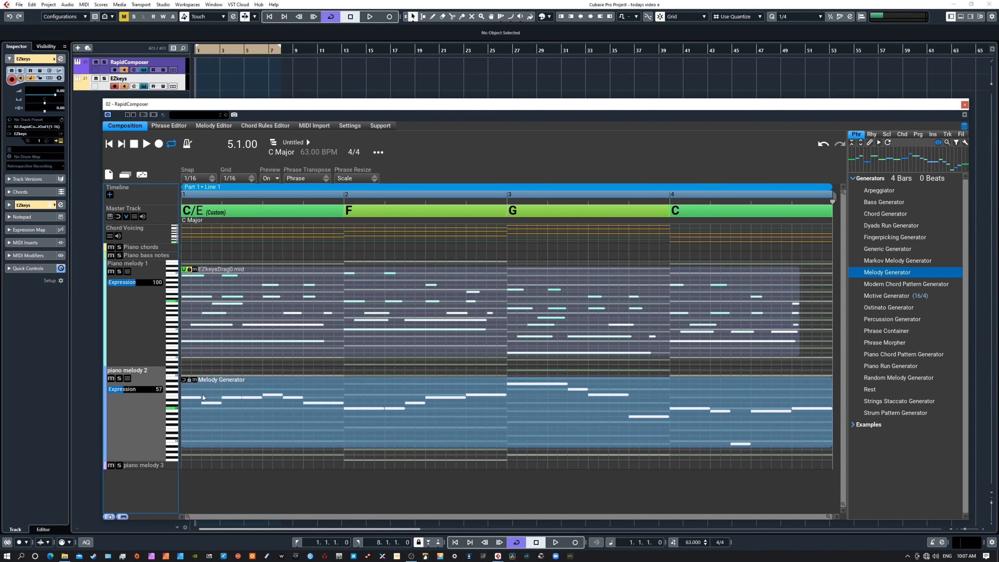
pyautogui.click(185, 380)
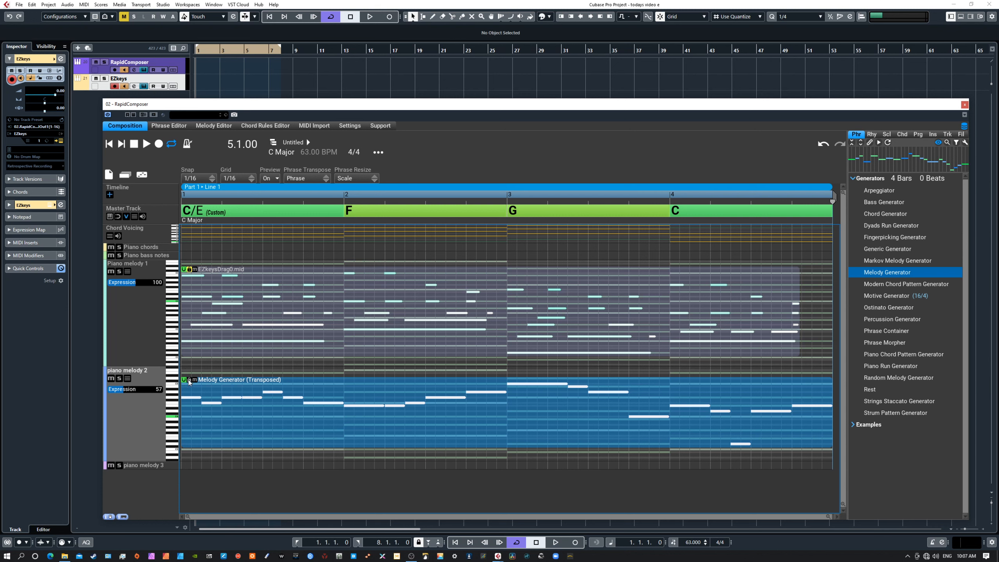
pyautogui.click(189, 380)
# Play the composition from the start to hear the scale-locked melody, stop playback and return to the beginning
pyautogui.click(110, 144)
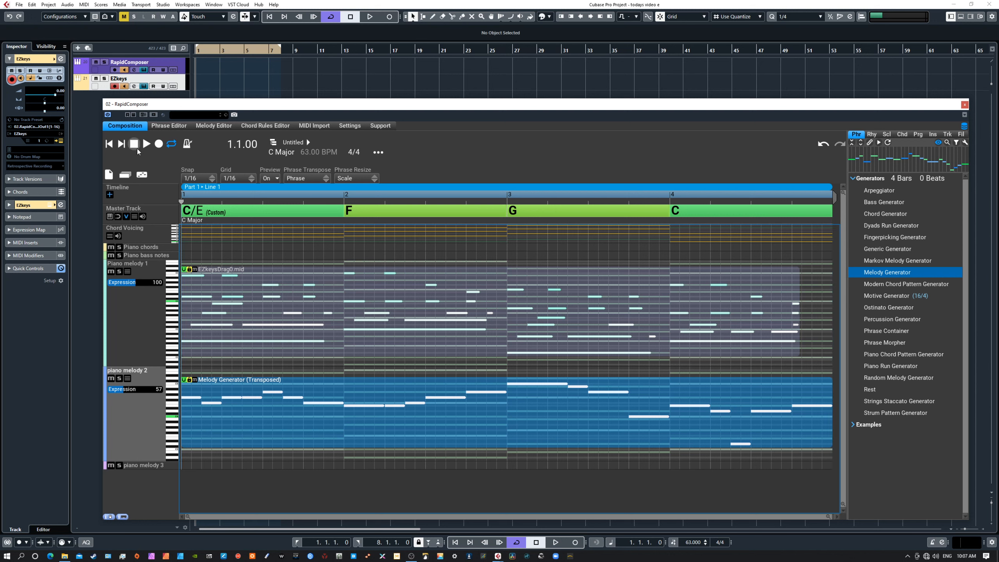
pyautogui.click(146, 144)
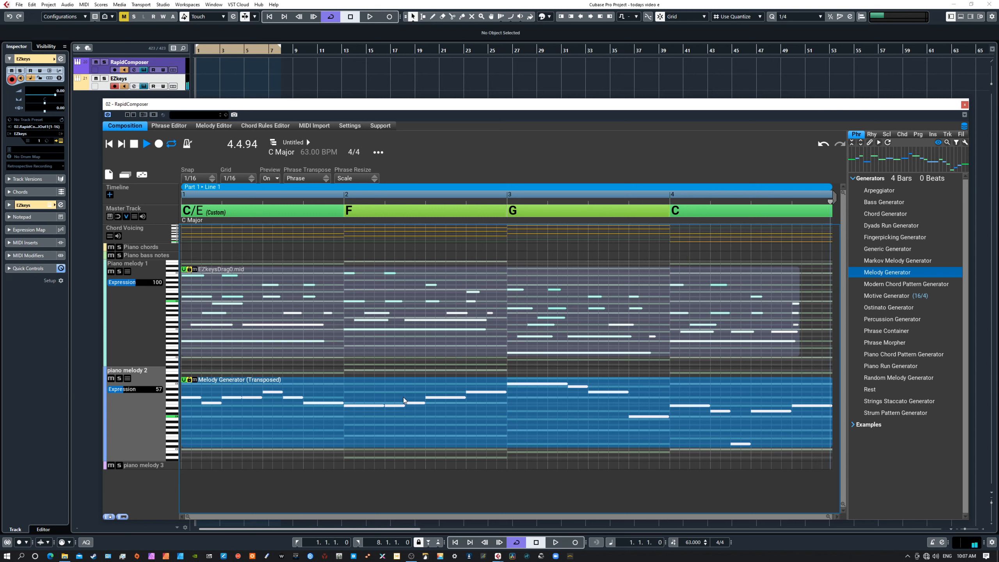
pyautogui.click(135, 143)
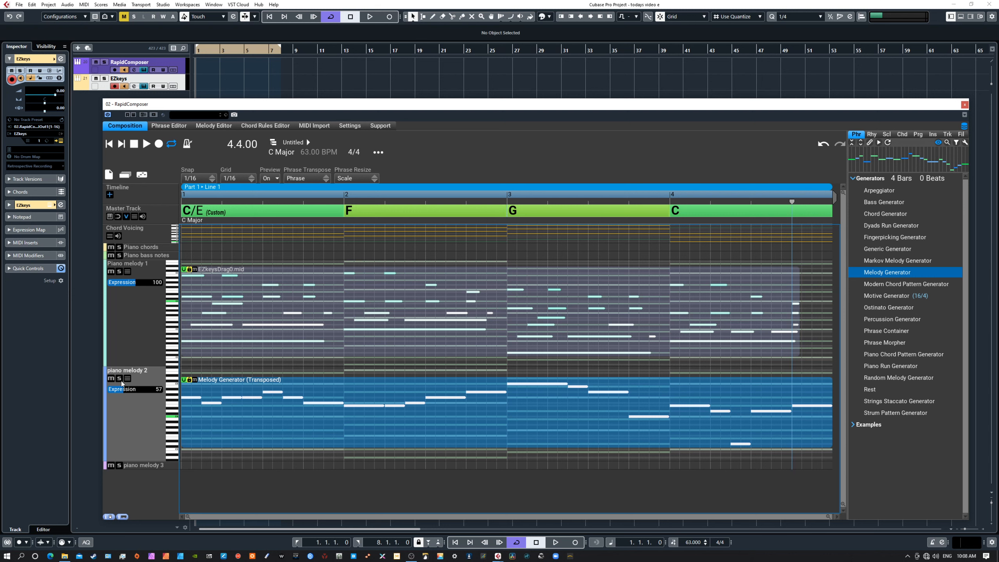
pyautogui.click(139, 420)
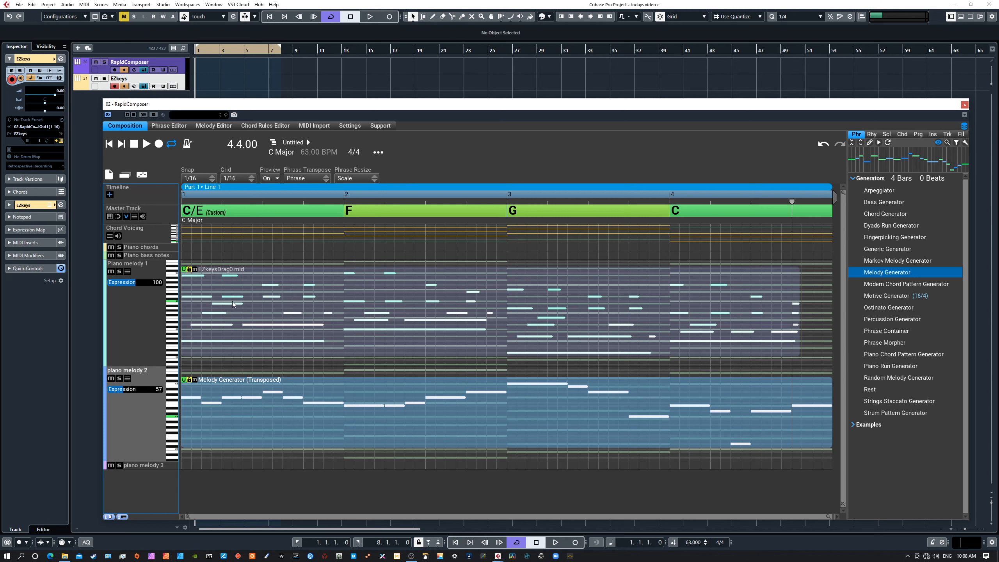
pyautogui.press('Home')
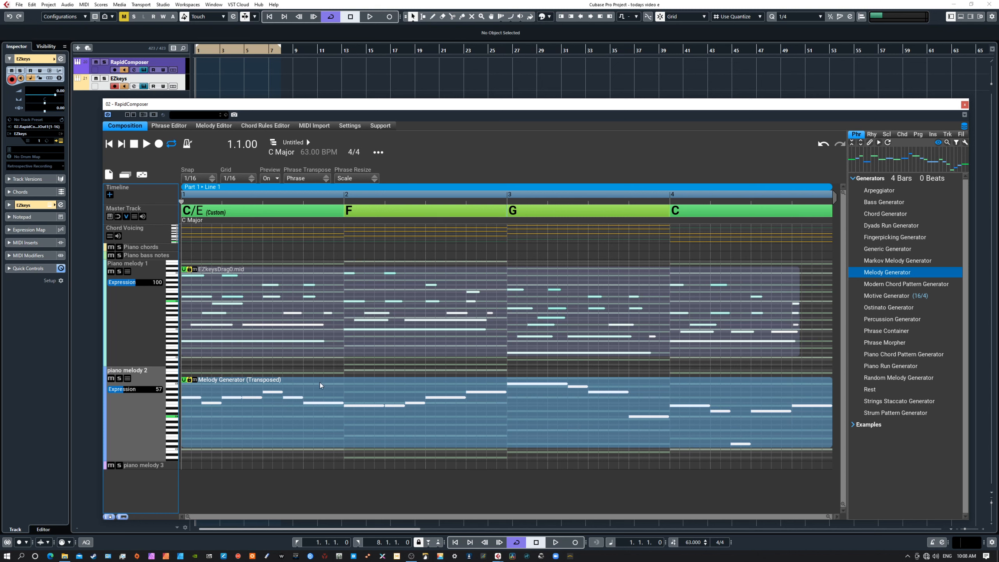
# Open the generator settings of the piano melody 2 phrase and reposition the Phrase window
pyautogui.click(319, 418)
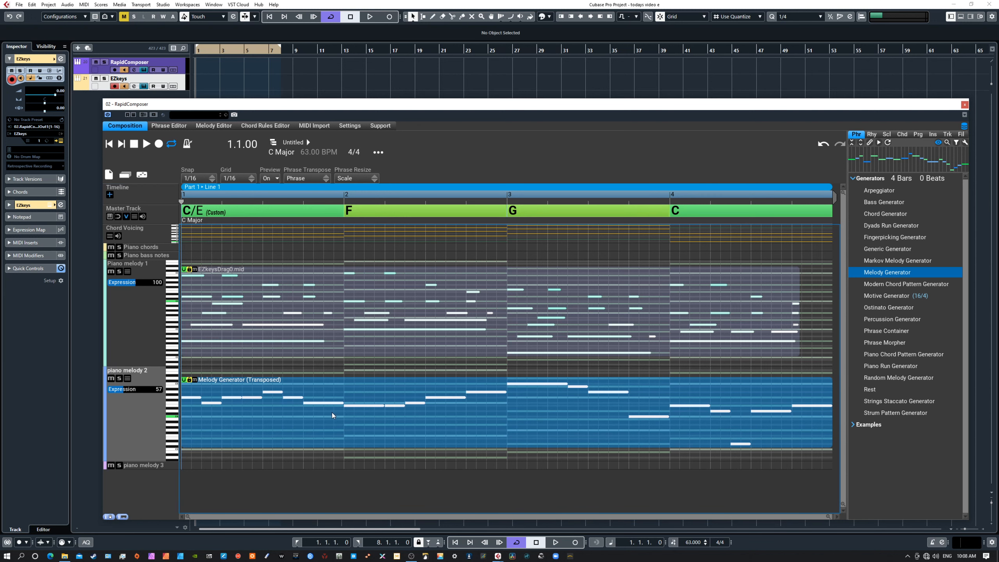
pyautogui.doubleClick(331, 412)
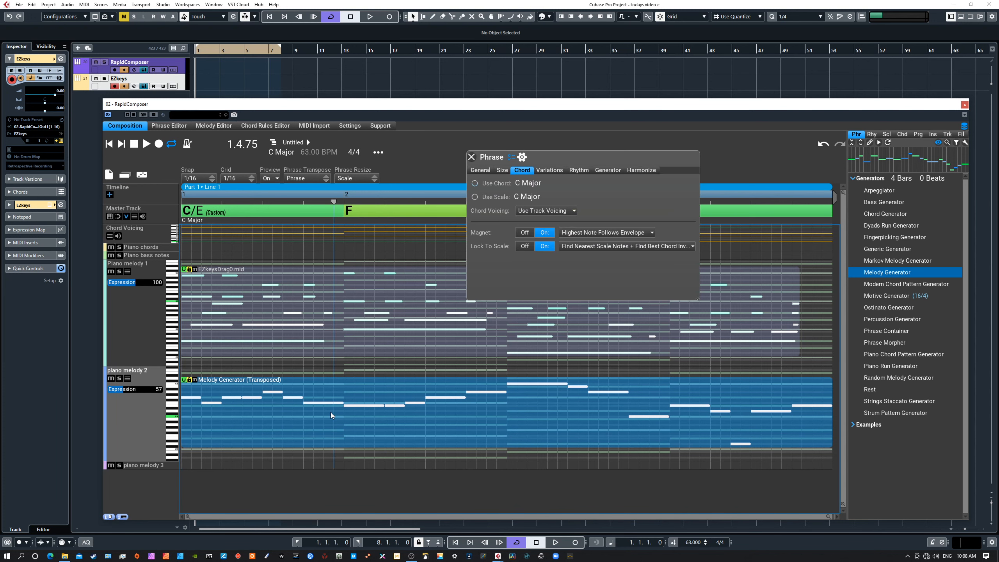
pyautogui.click(609, 171)
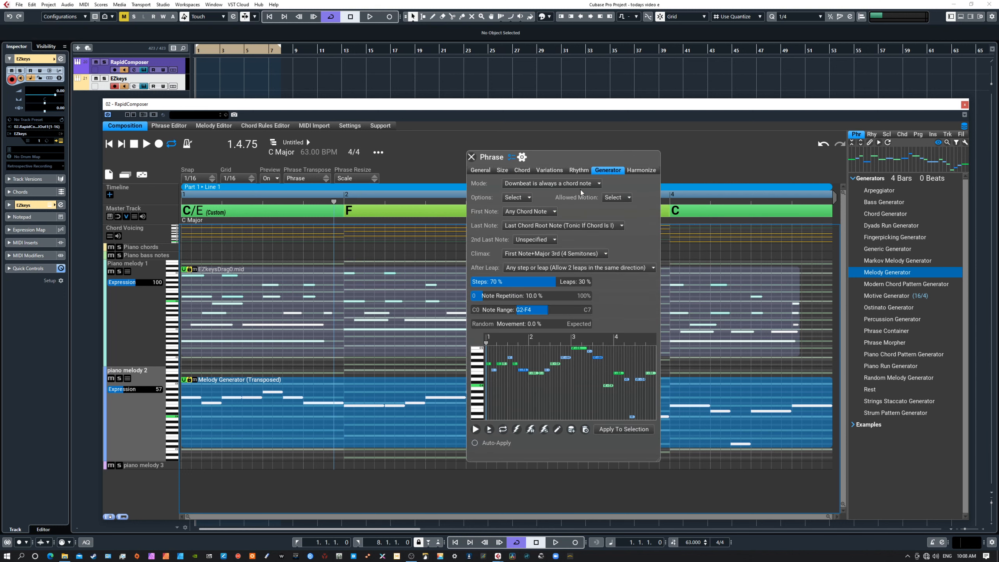
pyautogui.moveTo(544, 156); pyautogui.dragTo(586, 143)
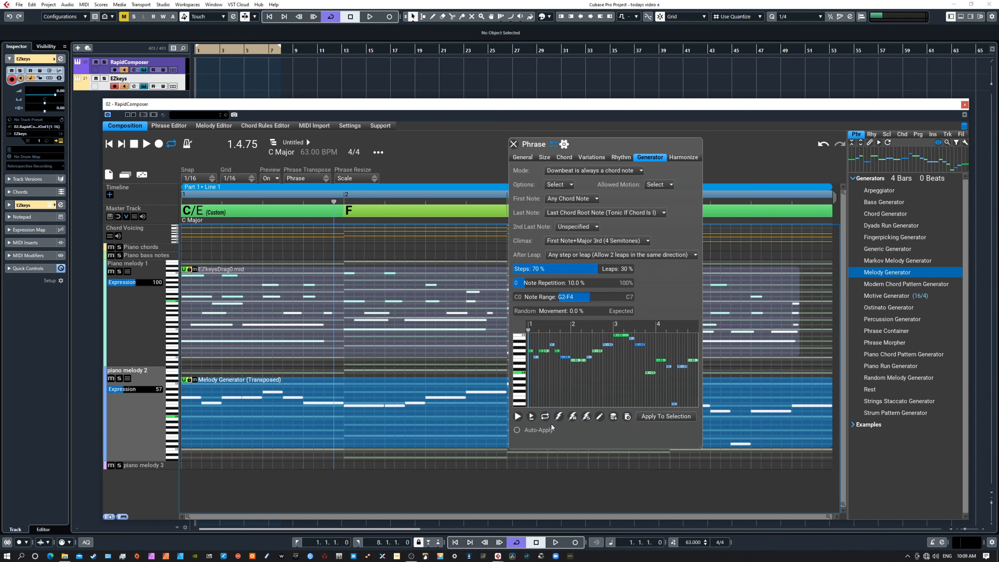
pyautogui.moveTo(612, 145); pyautogui.dragTo(593, 138)
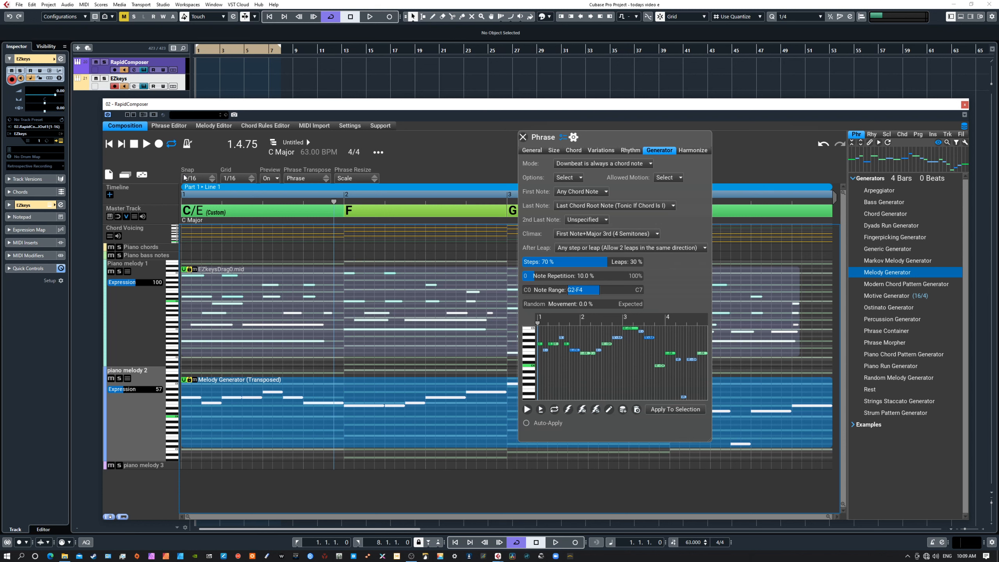
# Generate a new melody variation, apply it to the selected piano melody 2 phrase and listen to it from the start
pyautogui.click(110, 145)
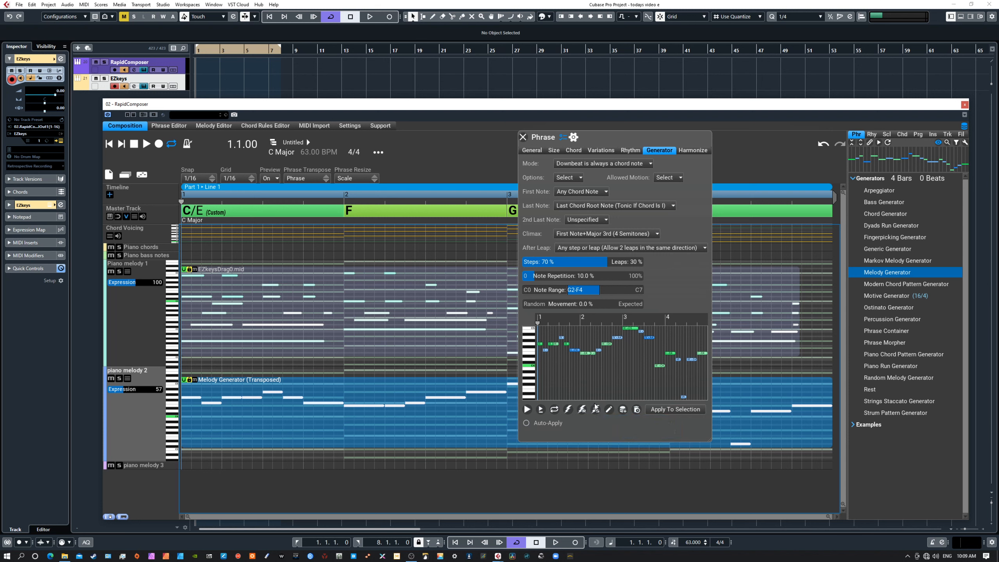
pyautogui.click(594, 414)
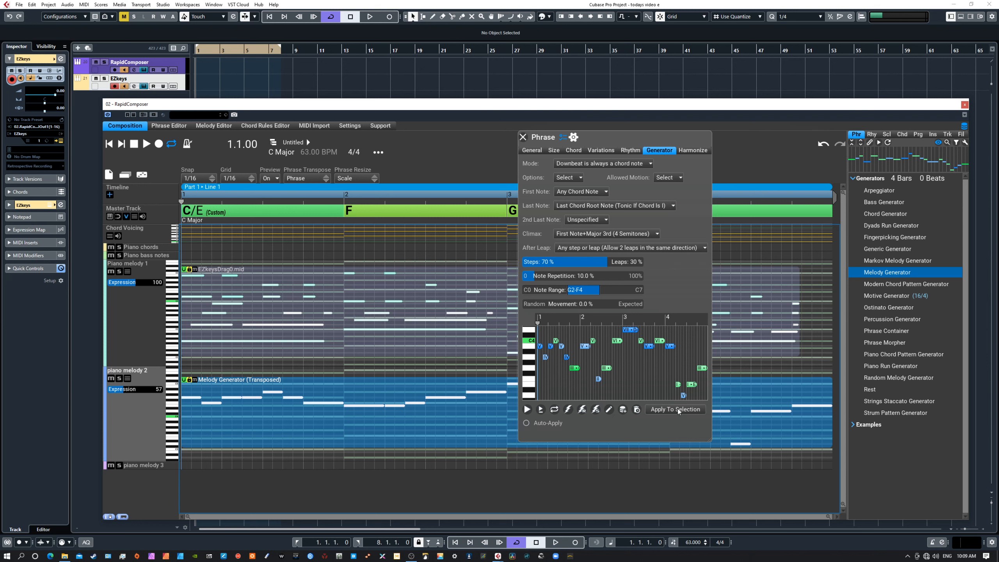
pyautogui.click(665, 410)
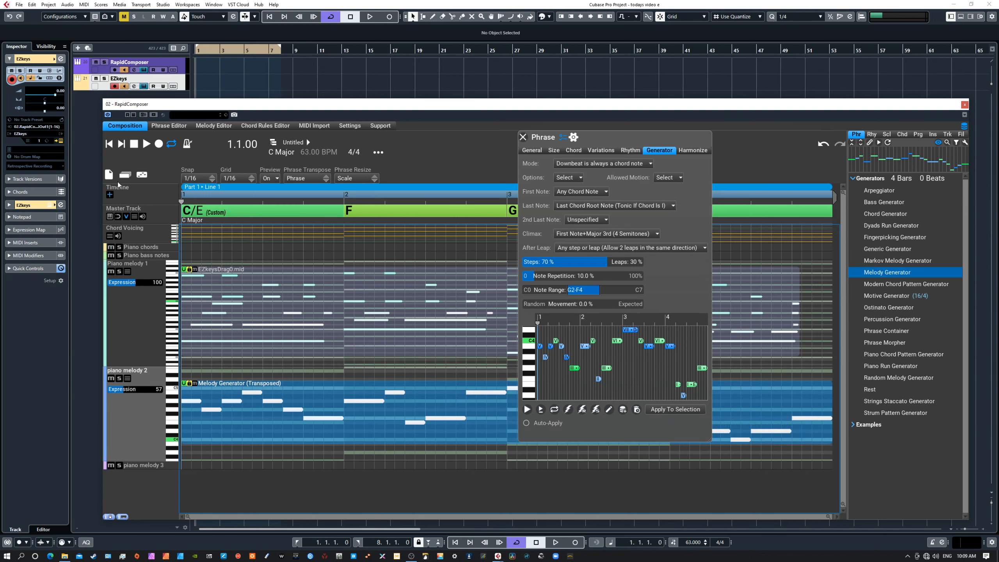
pyautogui.click(147, 148)
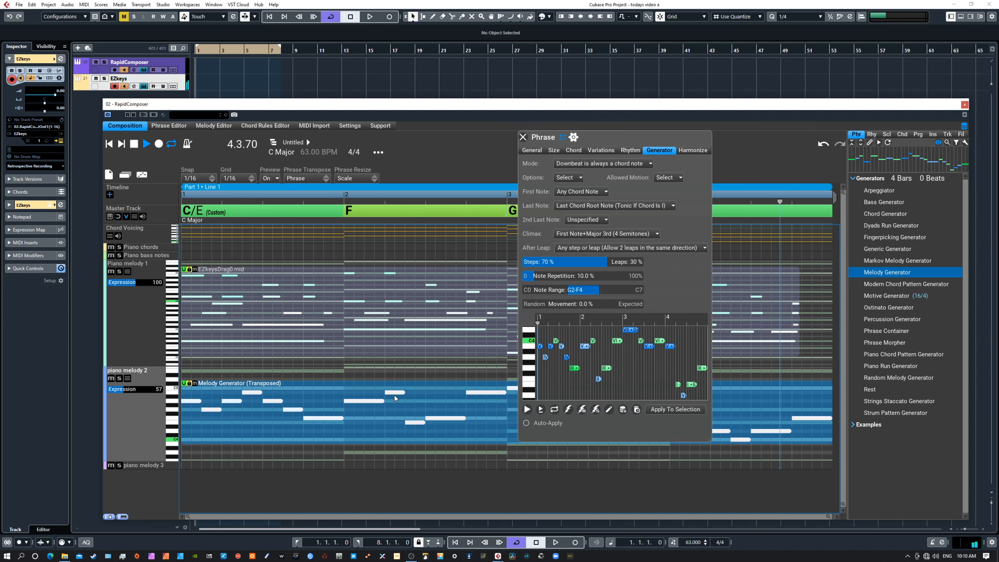
pyautogui.click(135, 145)
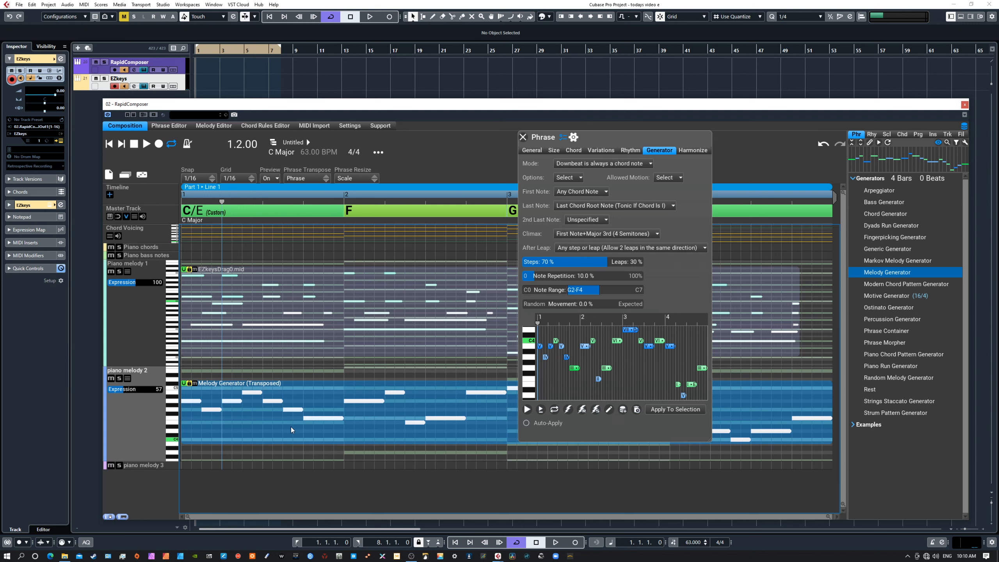
# Generate another melody variation for the piano melody 2 phrase, apply it and play it from the start
pyautogui.click(567, 410)
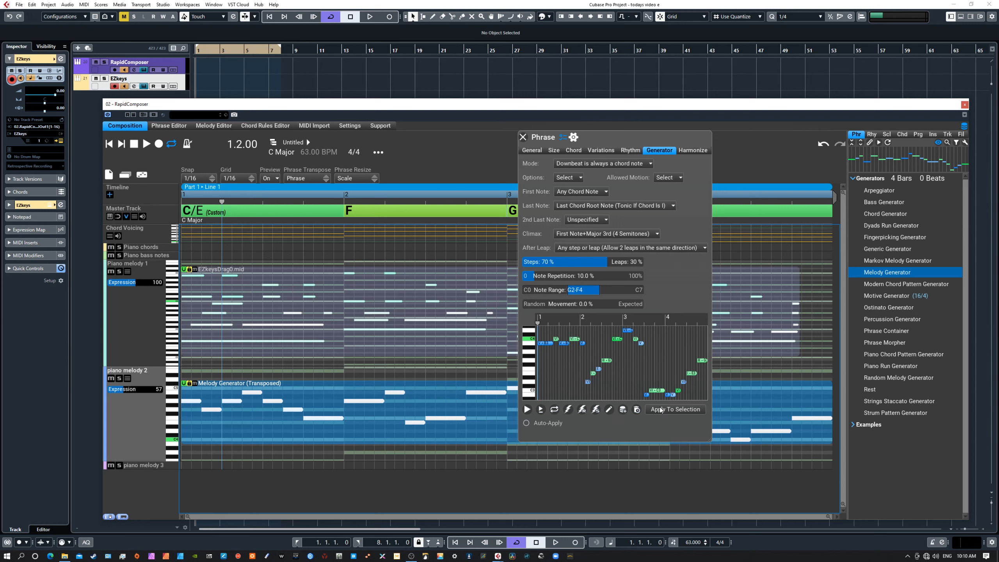
pyautogui.click(647, 411)
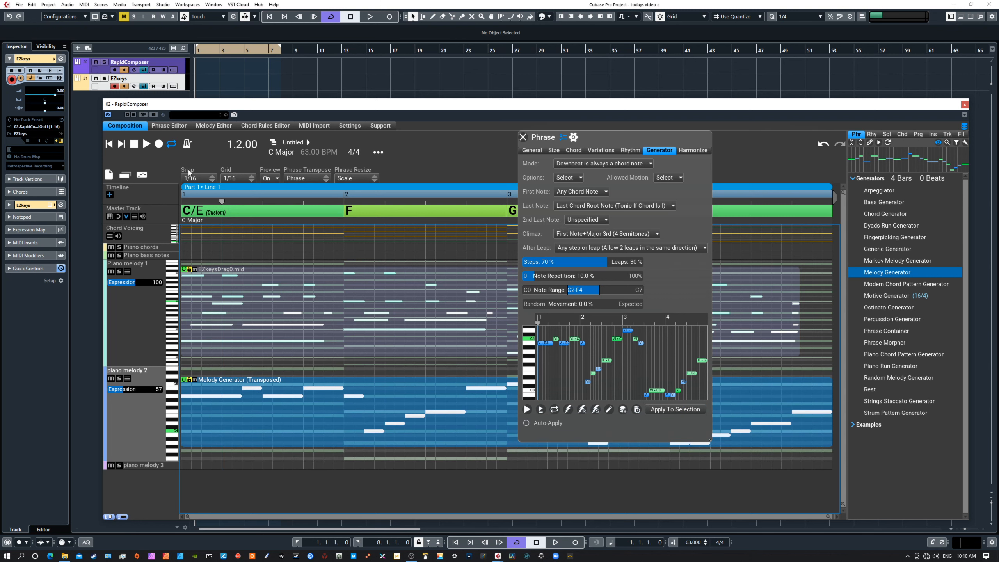
pyautogui.click(108, 143)
pyautogui.click(146, 144)
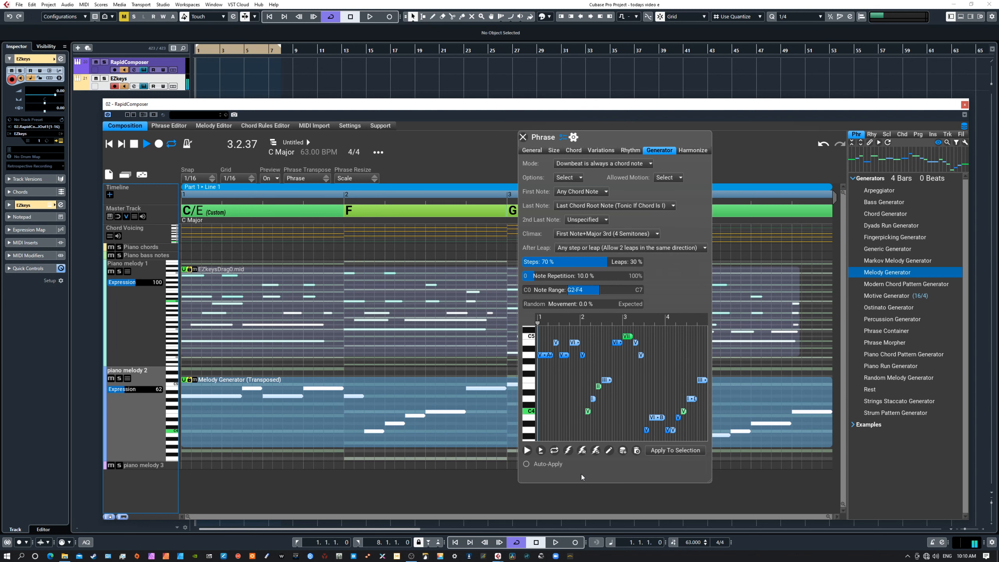
pyautogui.moveTo(616, 136); pyautogui.dragTo(547, 135)
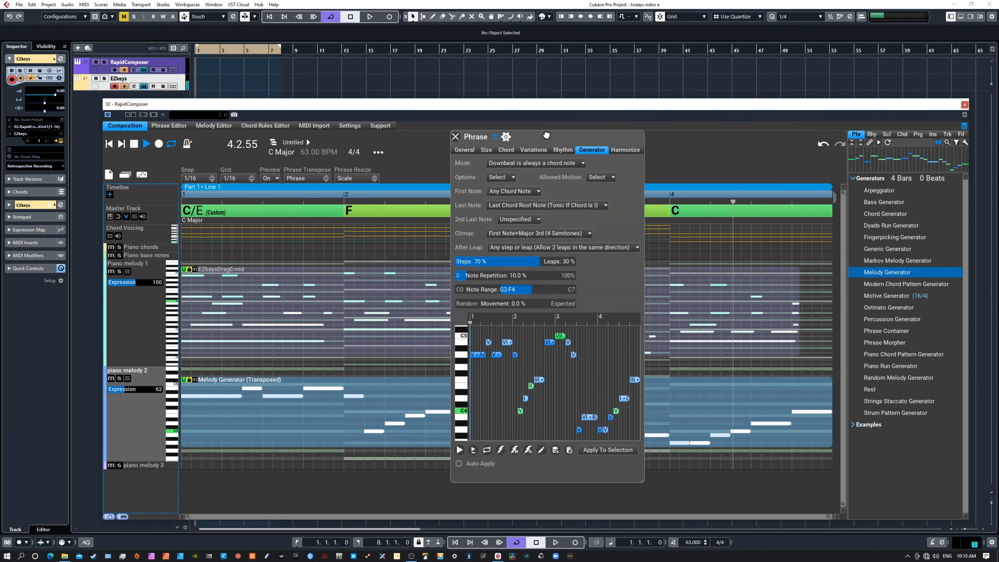
pyautogui.click(134, 144)
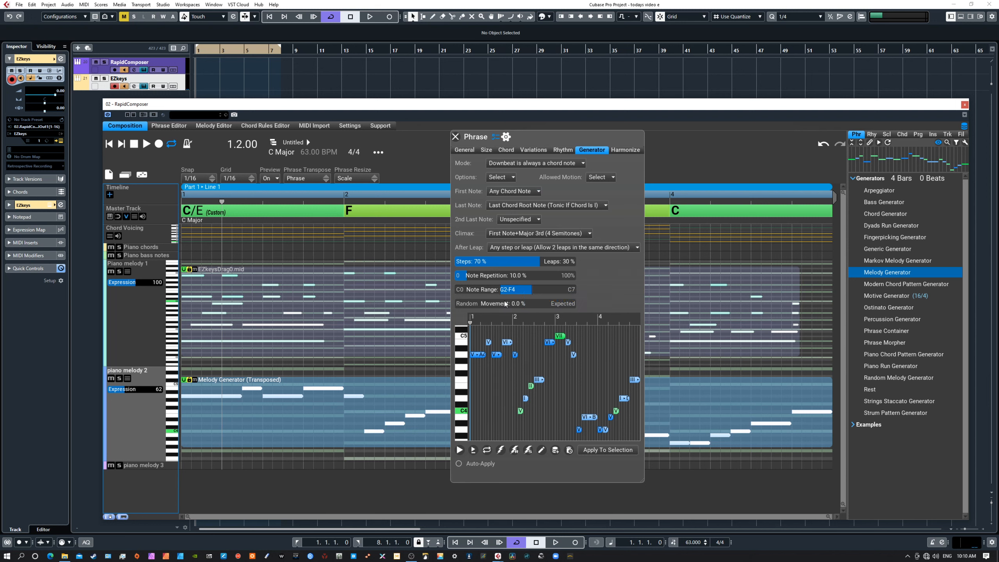
# Set the melody generator to 70% steps, 30% leaps, 0% note repetition and a note range of A#3-B4
pyautogui.moveTo(502, 290); pyautogui.dragTo(551, 295)
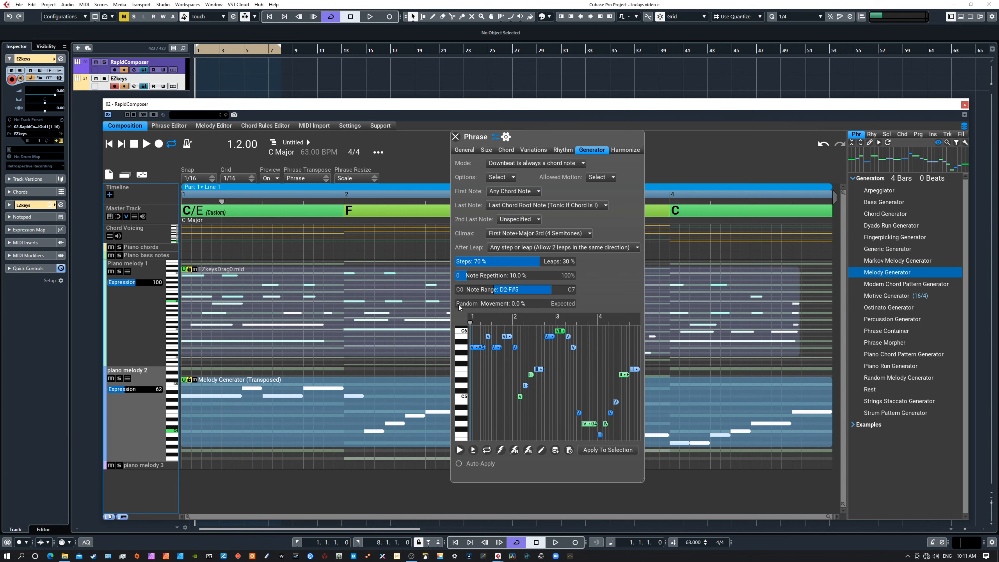
pyautogui.moveTo(528, 306); pyautogui.dragTo(467, 267)
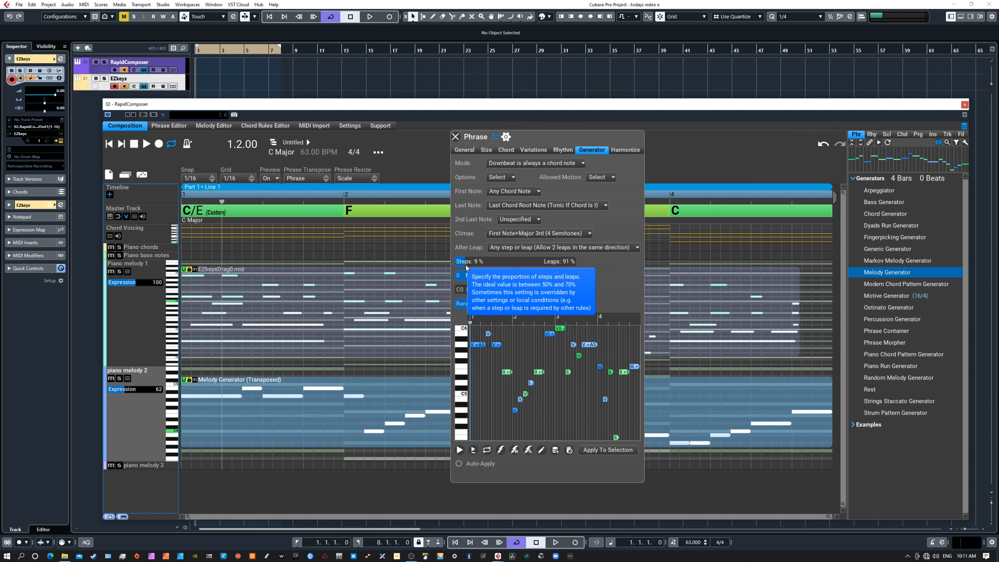
pyautogui.moveTo(466, 269); pyautogui.dragTo(568, 271)
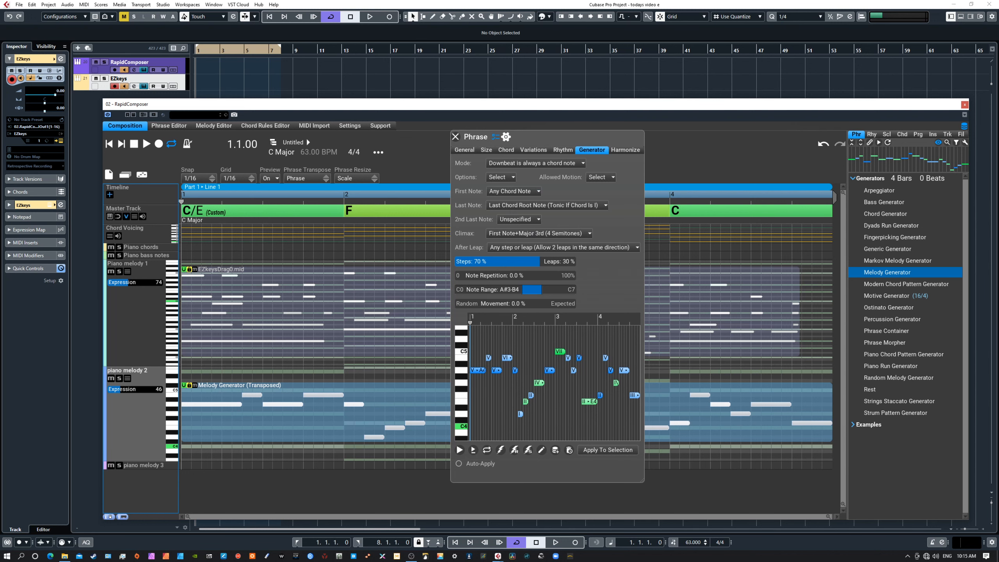
# Bring the EZkeys window into view to check it and move it back out of the way
pyautogui.moveTo(0, 173); pyautogui.dragTo(309, 202)
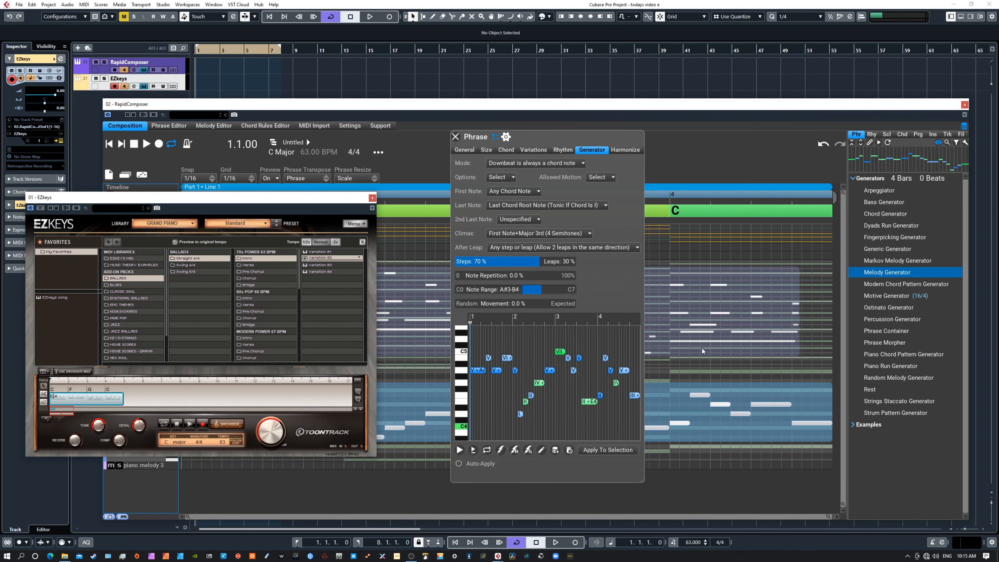
pyautogui.moveTo(334, 199); pyautogui.dragTo(0, 205)
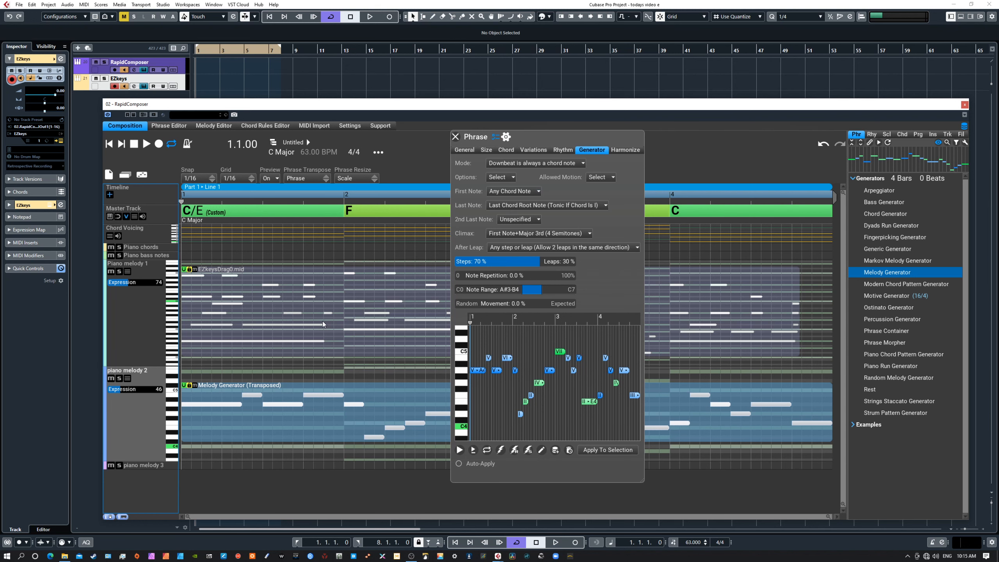
# Close the phrase settings and play the piano parts together from the start
pyautogui.click(456, 137)
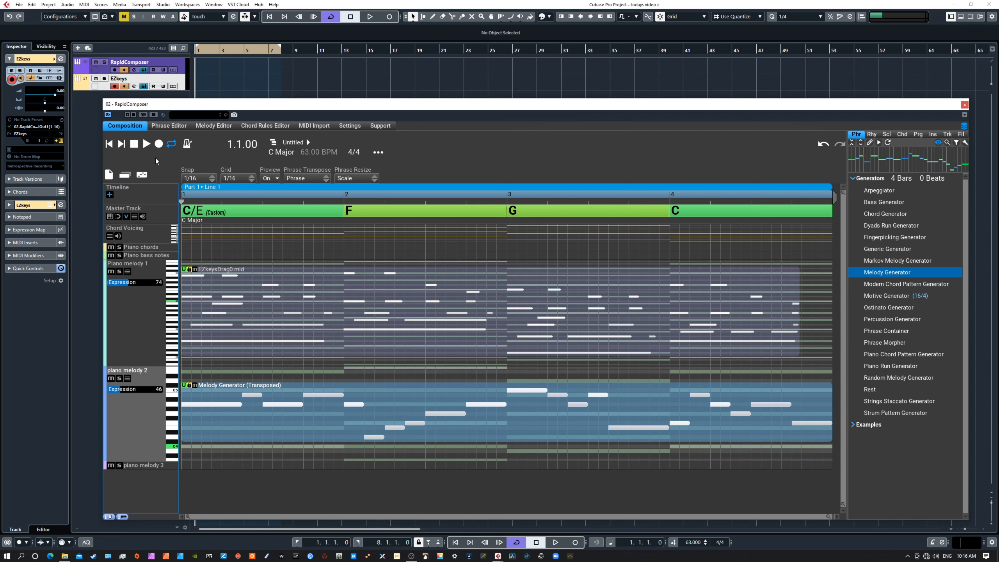
pyautogui.click(145, 145)
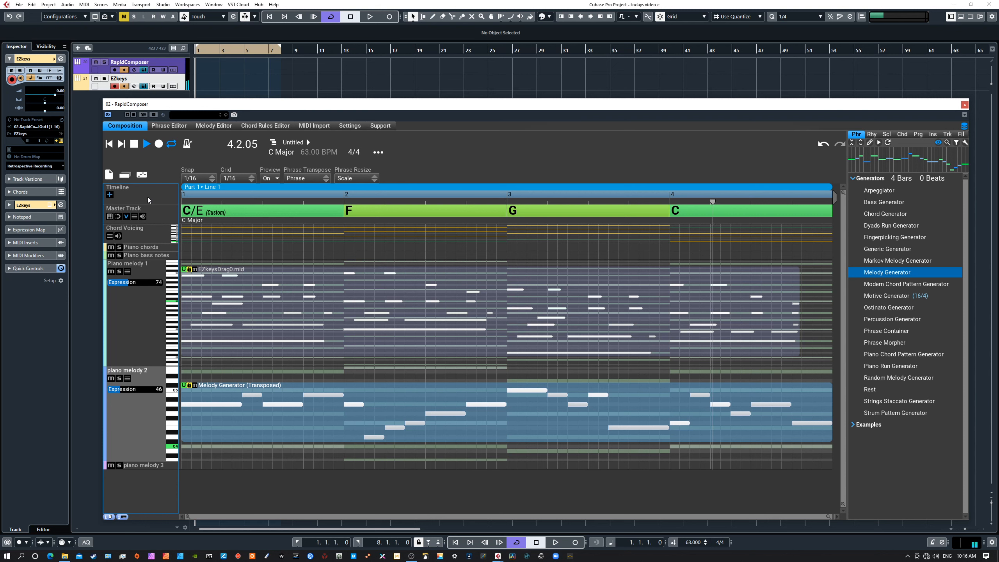
pyautogui.click(137, 145)
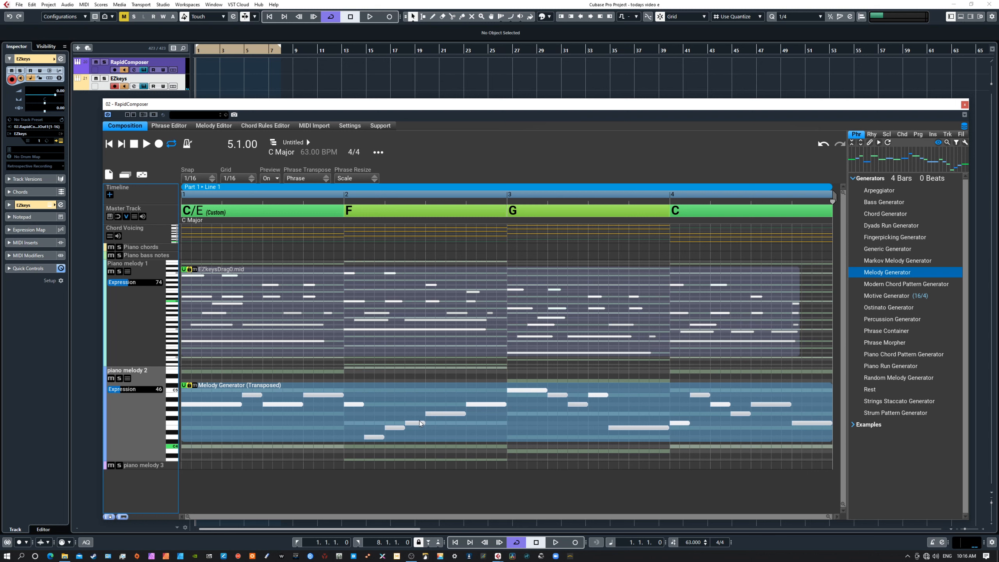
# Select the Melody Generator phrase and move the piano melody 2 track above the Piano melody 1 track
pyautogui.click(277, 424)
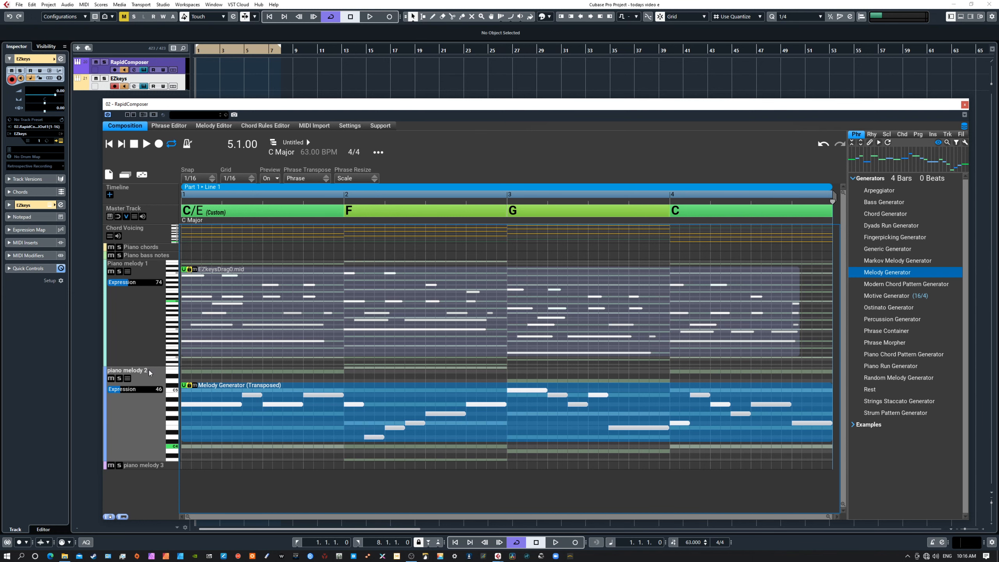
pyautogui.moveTo(144, 373); pyautogui.dragTo(150, 269)
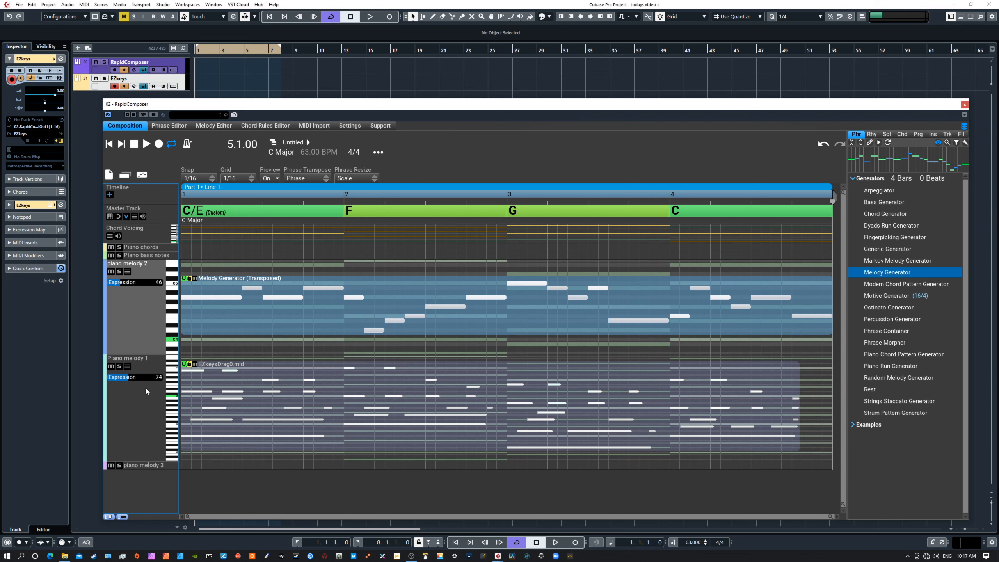
# Switch to note editing, enlarge piano melody 2, and change the pitch of bar 1's second note to C5 and of bar 4's second note
pyautogui.click(280, 317)
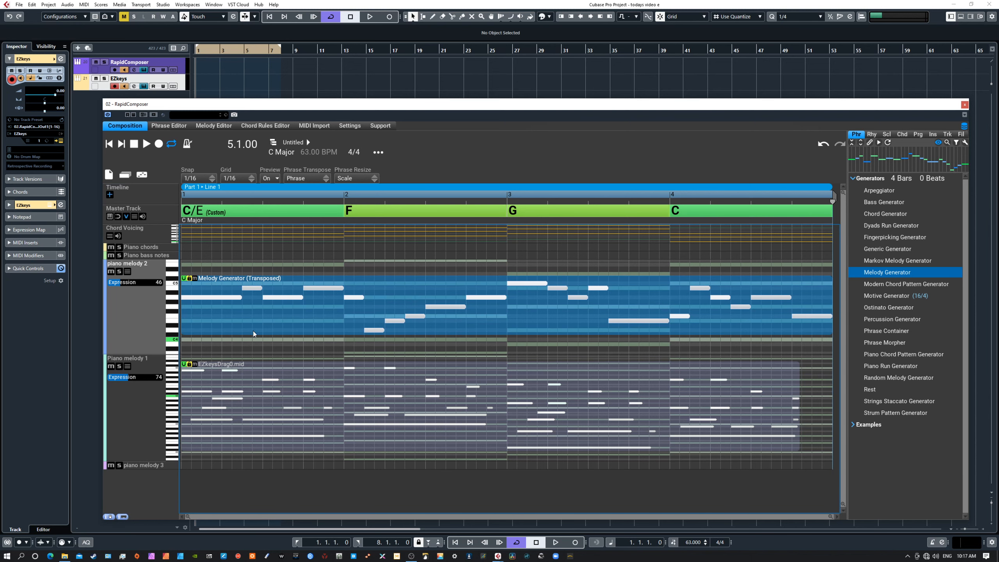
pyautogui.click(142, 175)
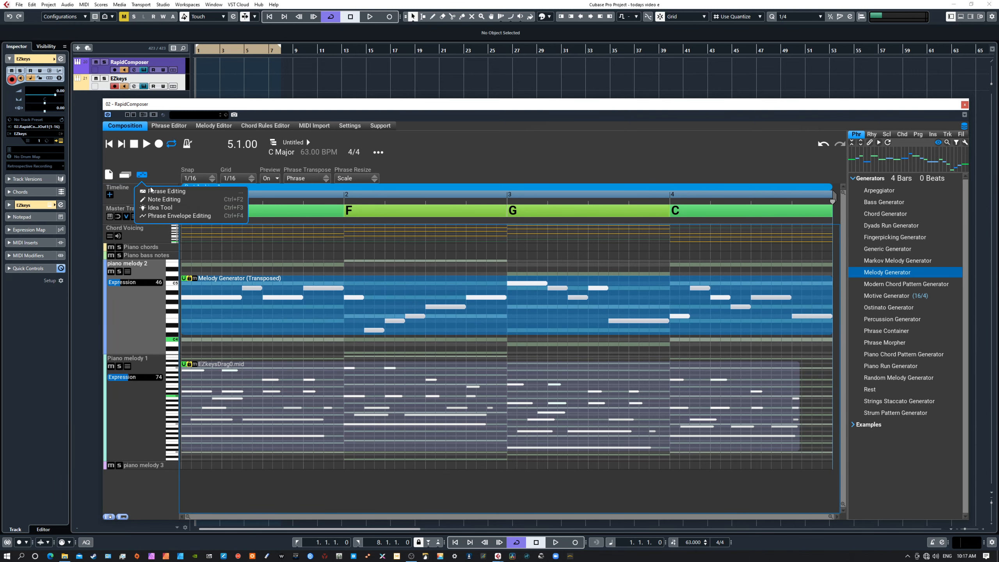
pyautogui.click(163, 199)
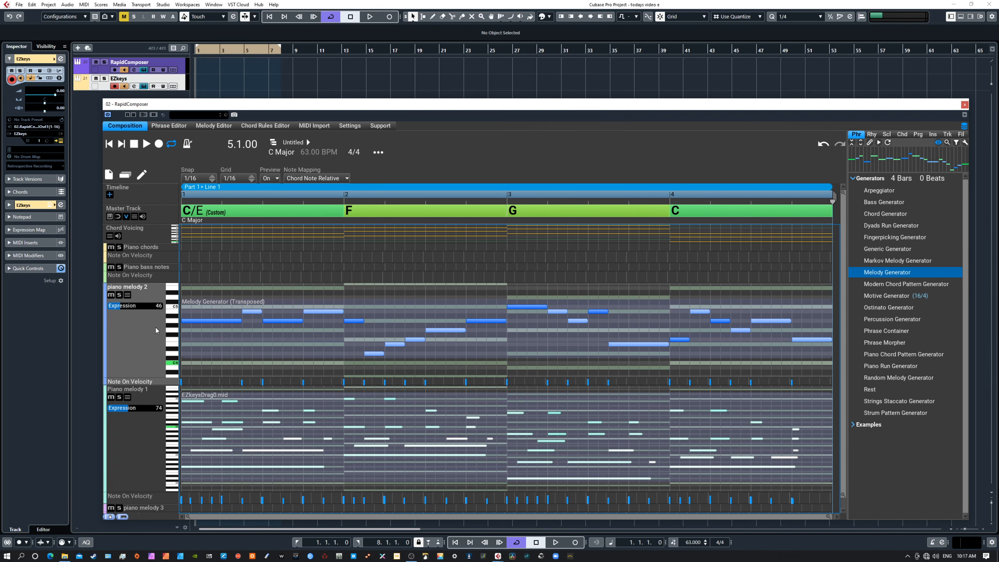
pyautogui.doubleClick(133, 343)
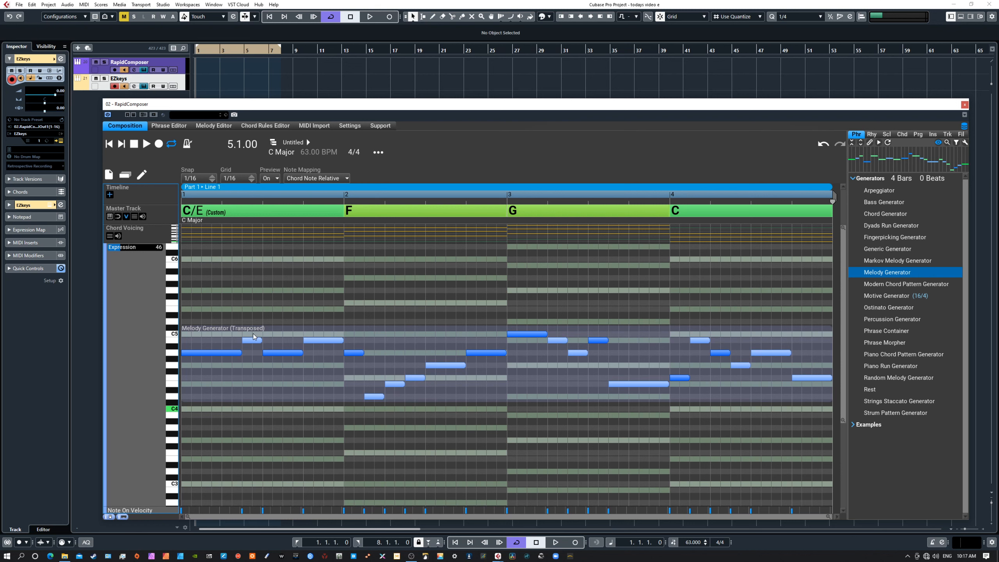
pyautogui.moveTo(253, 341); pyautogui.dragTo(256, 334)
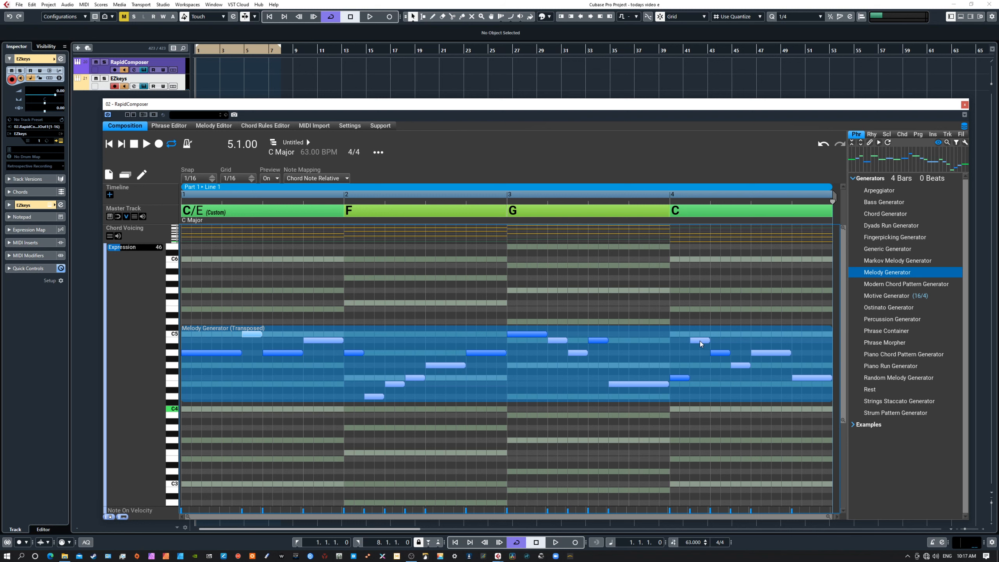
pyautogui.moveTo(698, 342); pyautogui.dragTo(699, 371)
# Return to phrase editing and shrink the enlarged piano melody 2 track so the neighbouring tracks fit in view
pyautogui.click(142, 175)
pyautogui.click(160, 191)
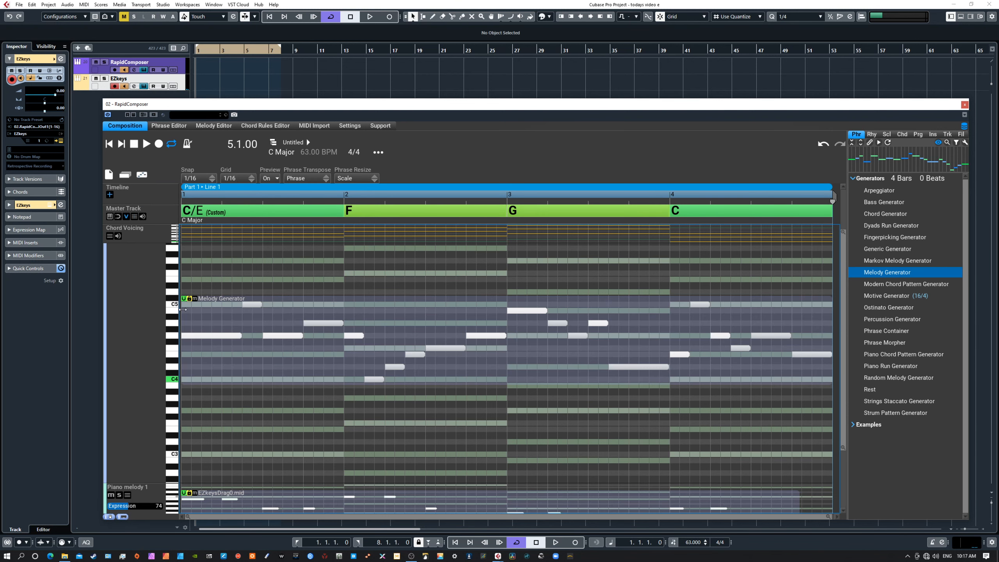
pyautogui.click(137, 332)
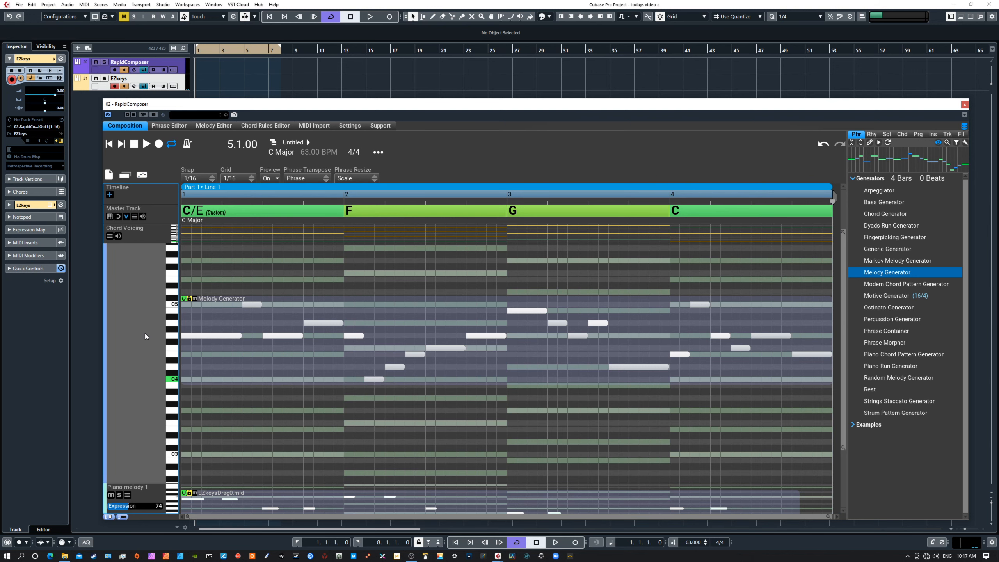
pyautogui.scroll(-5, 140, 339)
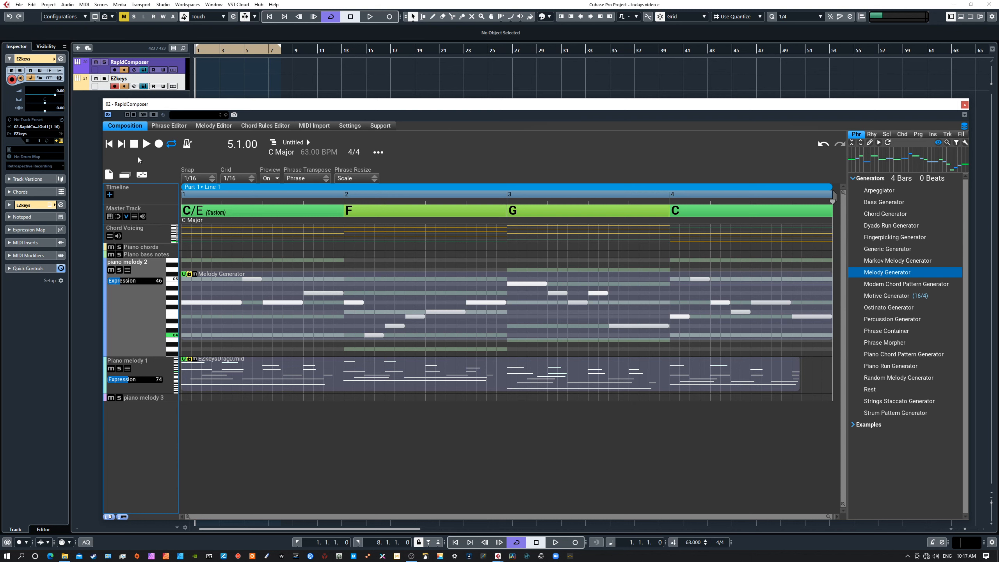
# Play the composition from the start through the fourth bar, and stop playback
pyautogui.click(109, 144)
pyautogui.click(145, 144)
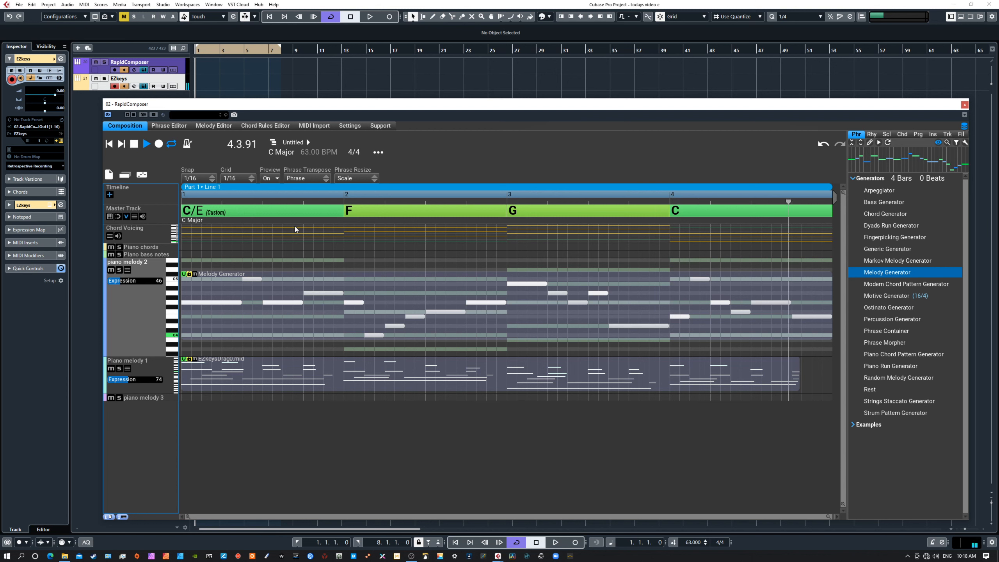
pyautogui.click(134, 144)
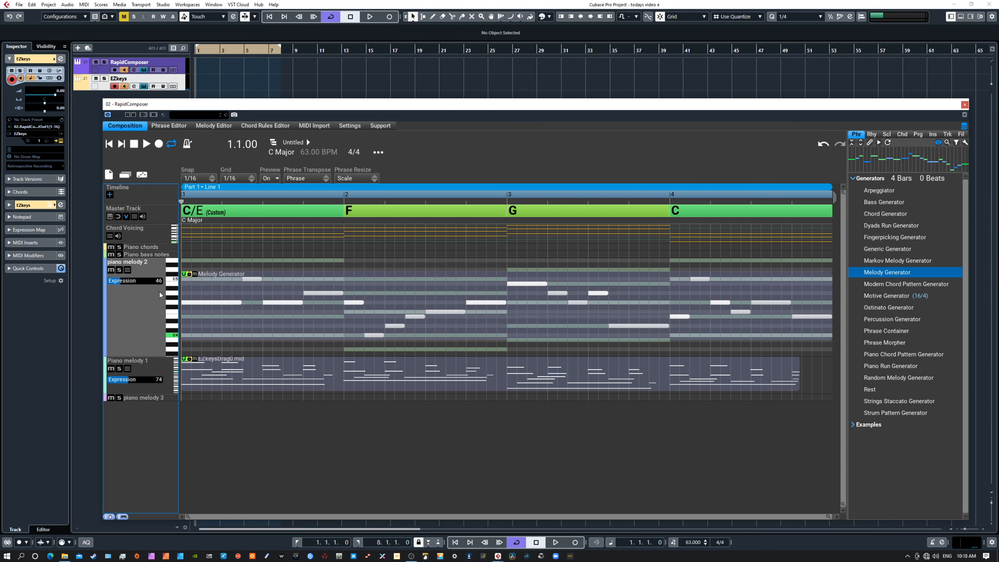
# Switch to note editing and enlarge the piano melody 2 track together with its Note On Velocity lane
pyautogui.click(142, 174)
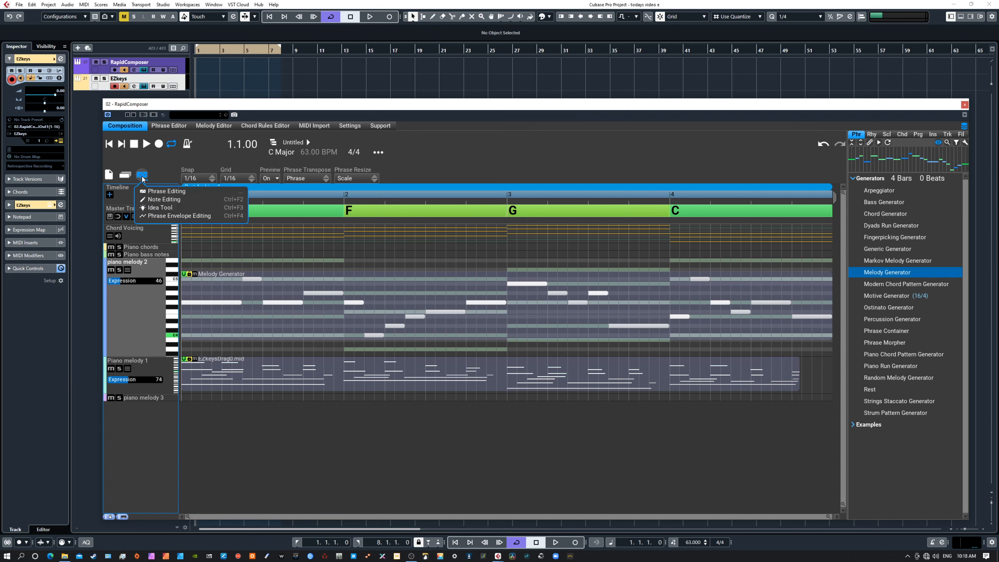
pyautogui.click(157, 199)
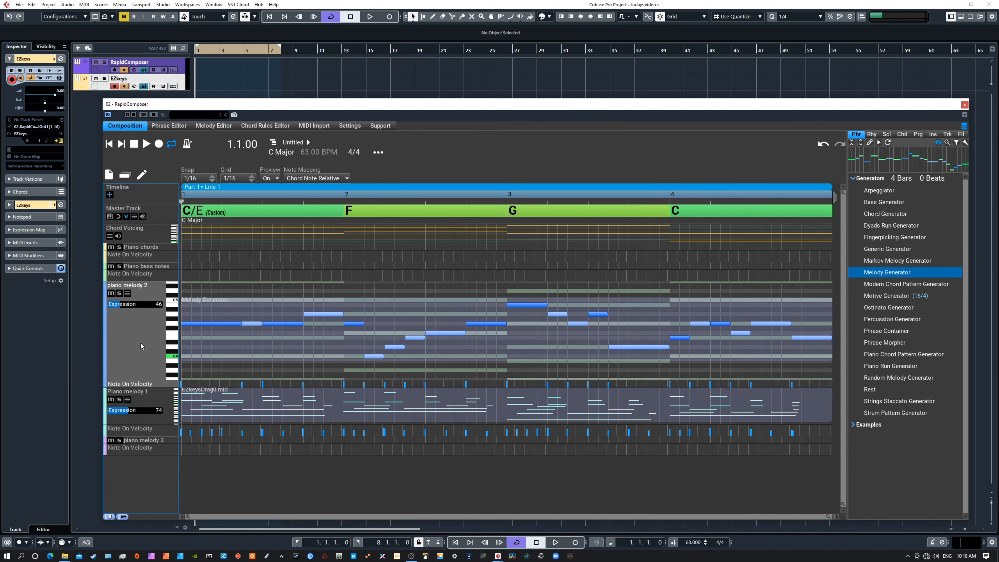
pyautogui.scroll(5, 140, 342)
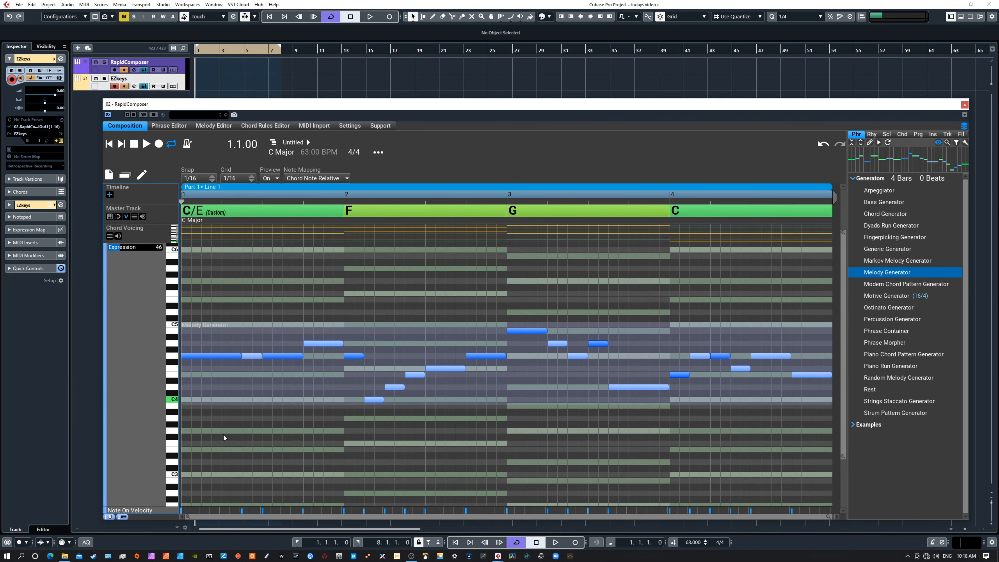
pyautogui.scroll(-3, 149, 456)
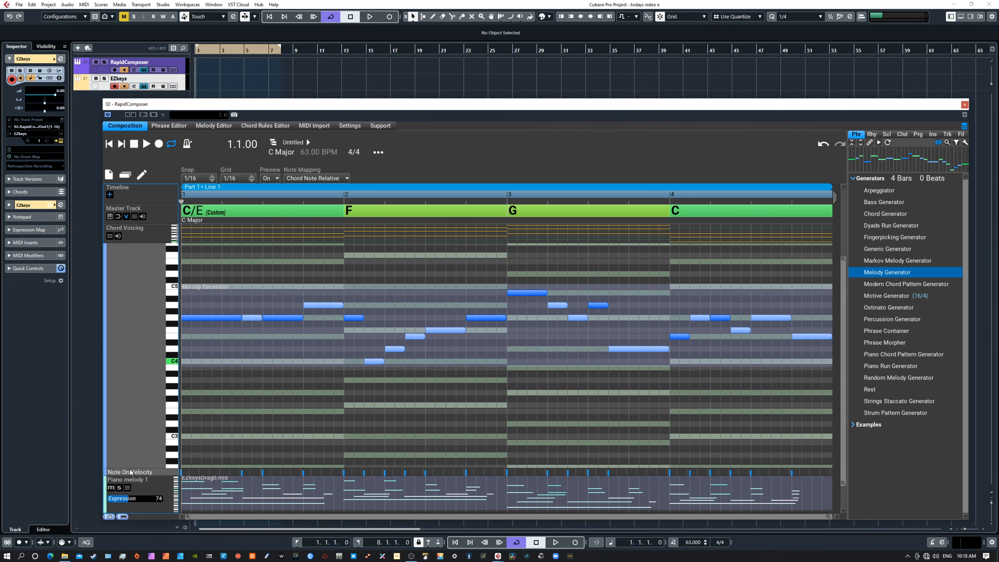
pyautogui.moveTo(138, 466); pyautogui.dragTo(140, 437)
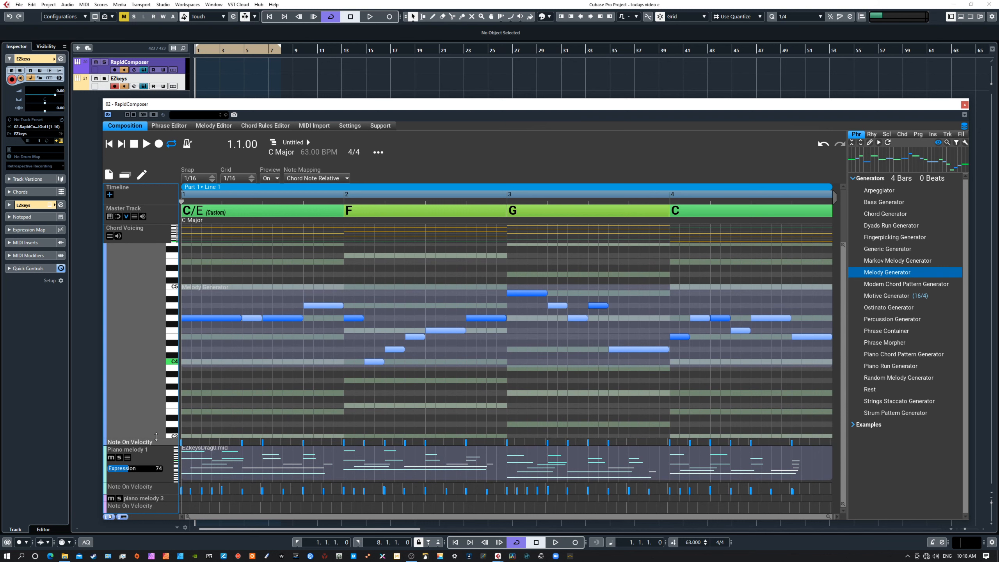
pyautogui.scroll(3, 156, 437)
pyautogui.scroll(-3, 156, 422)
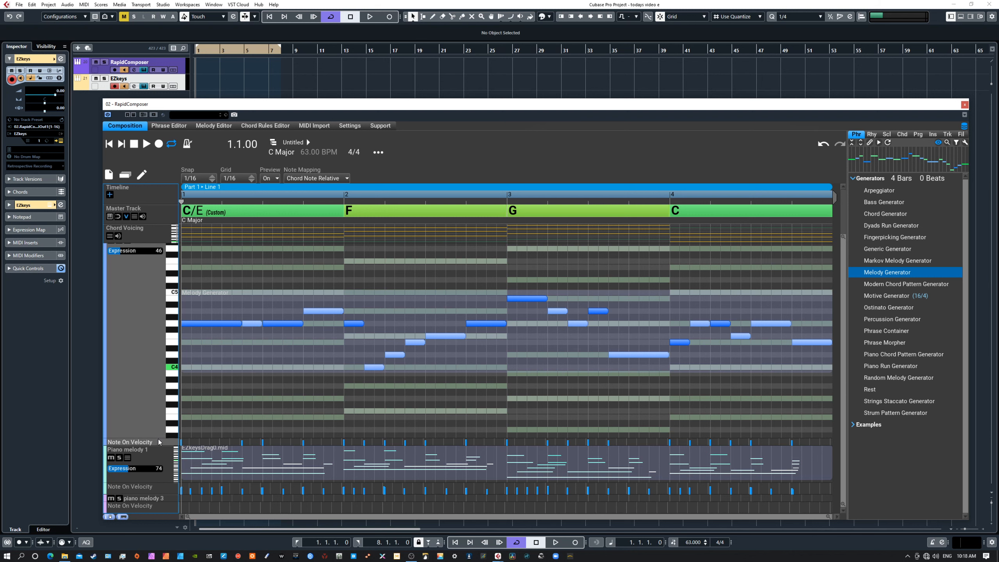
pyautogui.moveTo(158, 449); pyautogui.dragTo(156, 499)
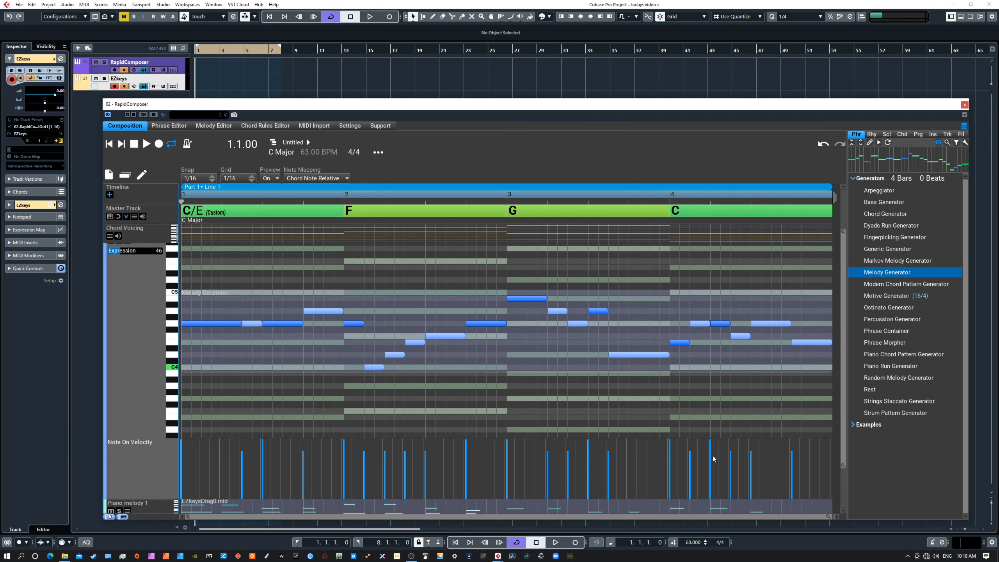
# In Adjust Events Mode, lower the velocities of the piano melody 2 notes on bar 2 beat 3 and bar 1 beat 4
pyautogui.rightClick(443, 457)
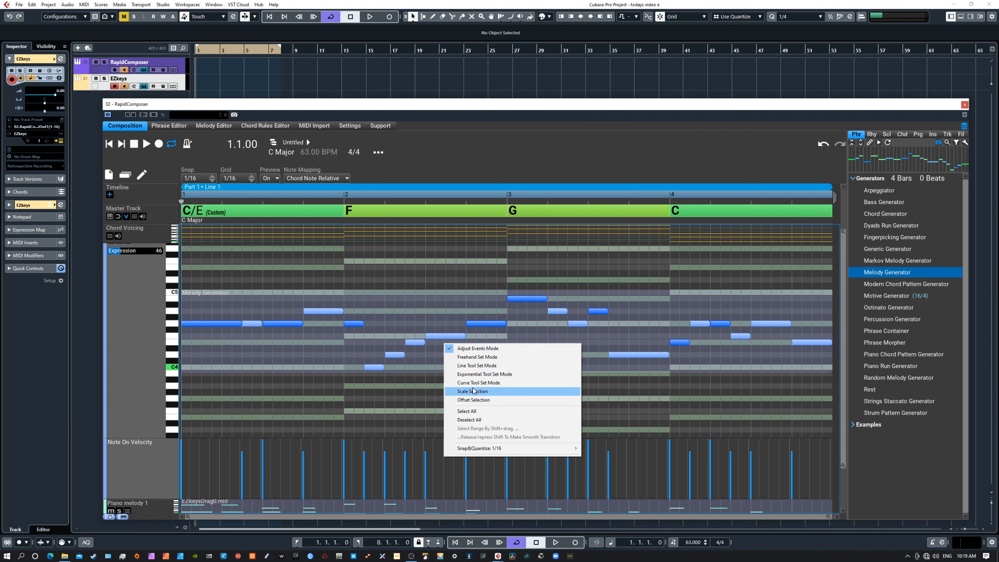
pyautogui.click(473, 349)
pyautogui.moveTo(427, 460)
pyautogui.mouseDown()
pyautogui.moveTo(425, 488)
pyautogui.moveTo(431, 457)
pyautogui.moveTo(427, 464)
pyautogui.mouseUp()
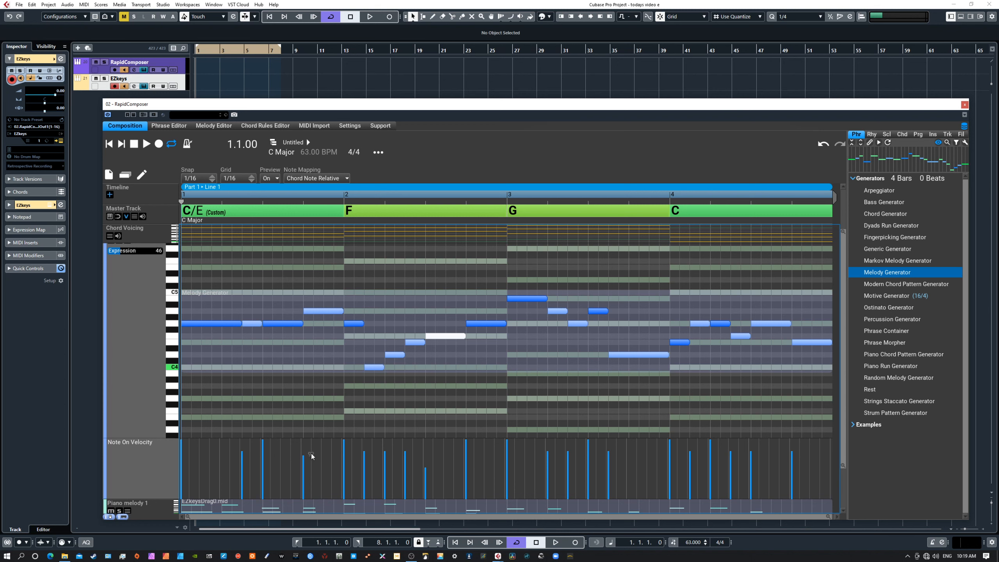
pyautogui.moveTo(309, 465); pyautogui.dragTo(308, 463)
# Switch the velocity lane to Freehand Set Mode and redraw the velocities of the short notes in bar 2
pyautogui.rightClick(444, 450)
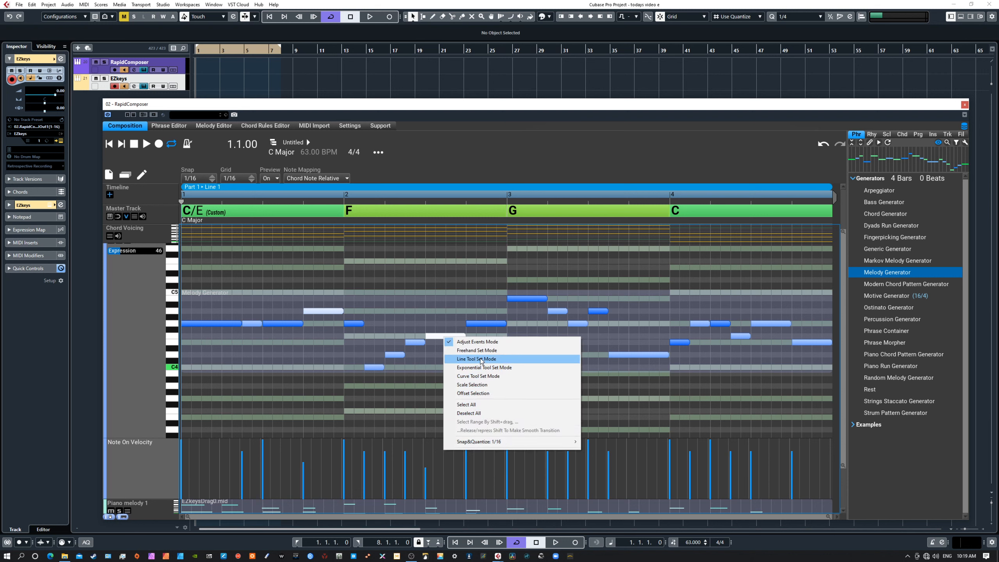
pyautogui.click(470, 350)
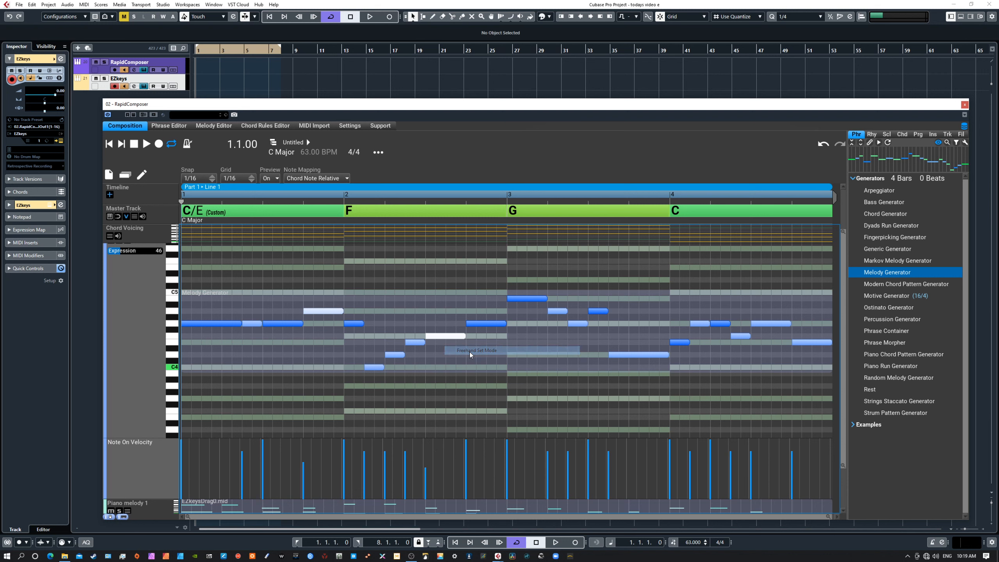
pyautogui.moveTo(357, 457)
pyautogui.mouseDown()
pyautogui.moveTo(446, 477)
pyautogui.moveTo(372, 456)
pyautogui.moveTo(379, 450)
pyautogui.mouseUp()
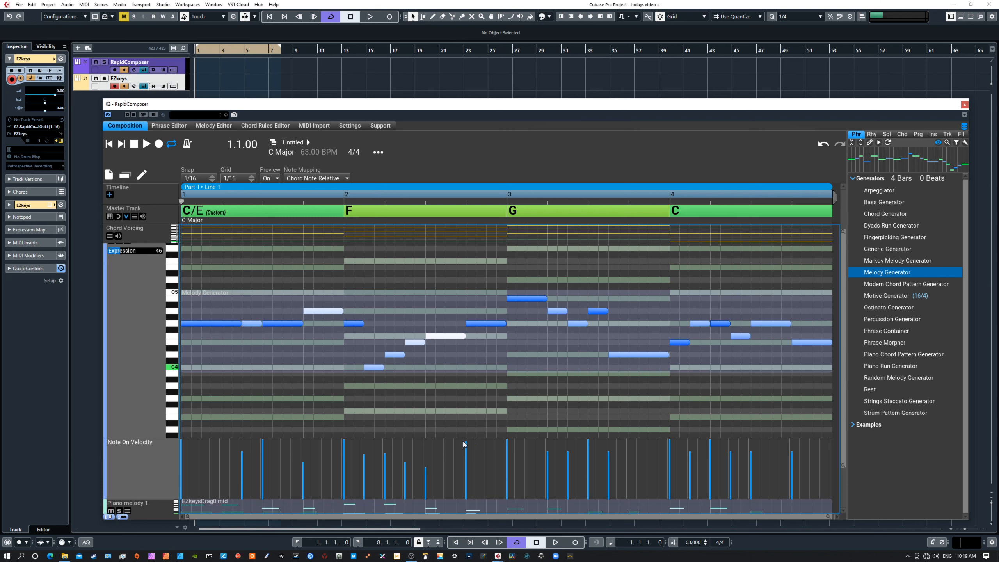
pyautogui.moveTo(511, 442); pyautogui.dragTo(496, 443)
pyautogui.moveTo(658, 443); pyautogui.dragTo(659, 443)
pyautogui.rightClick(430, 447)
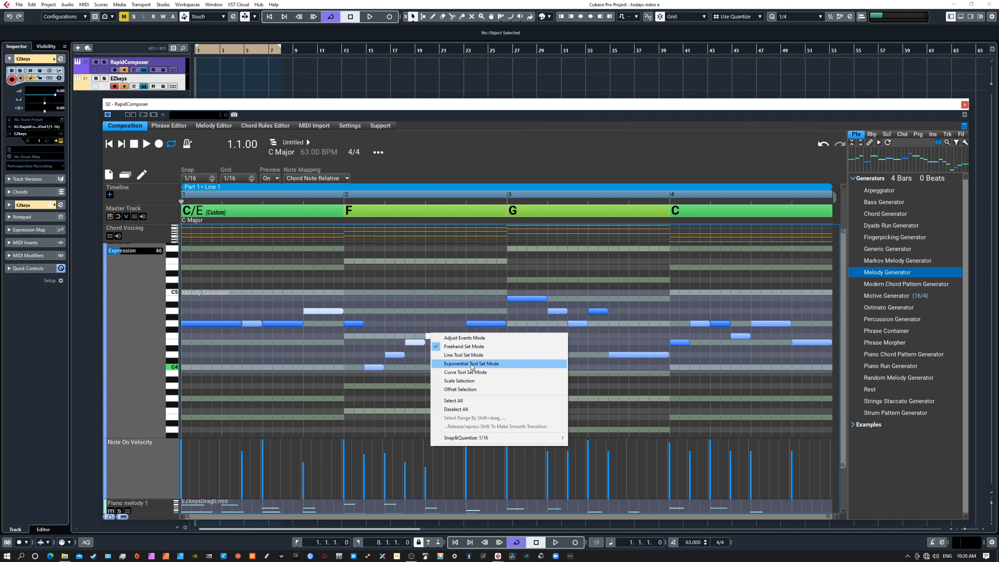
pyautogui.click(408, 448)
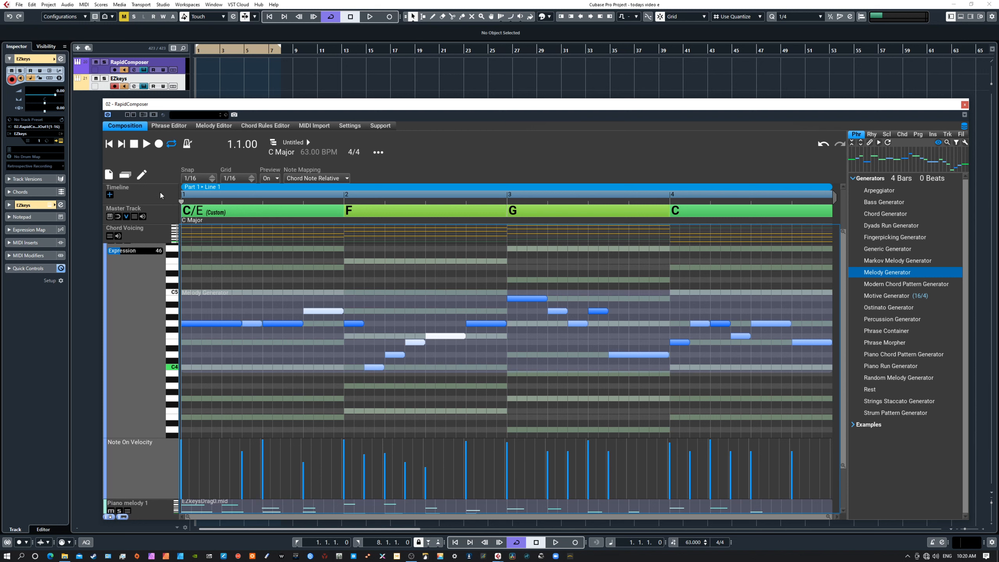
# Return to phrase editing, enlarge Piano melody 1, and copy its EZkeysDrag0.mid phrase onto the piano melody 3 track
pyautogui.click(141, 176)
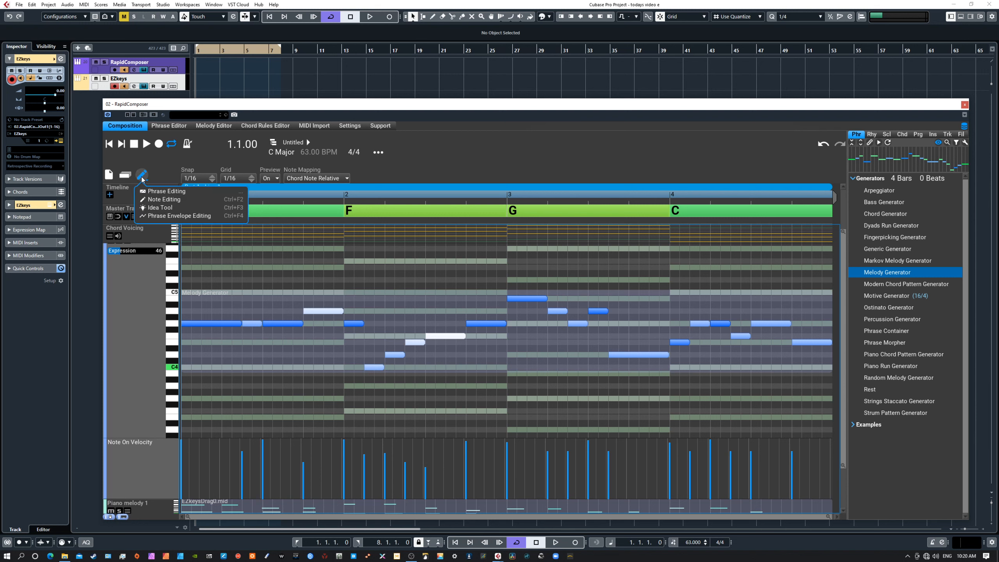
pyautogui.click(157, 191)
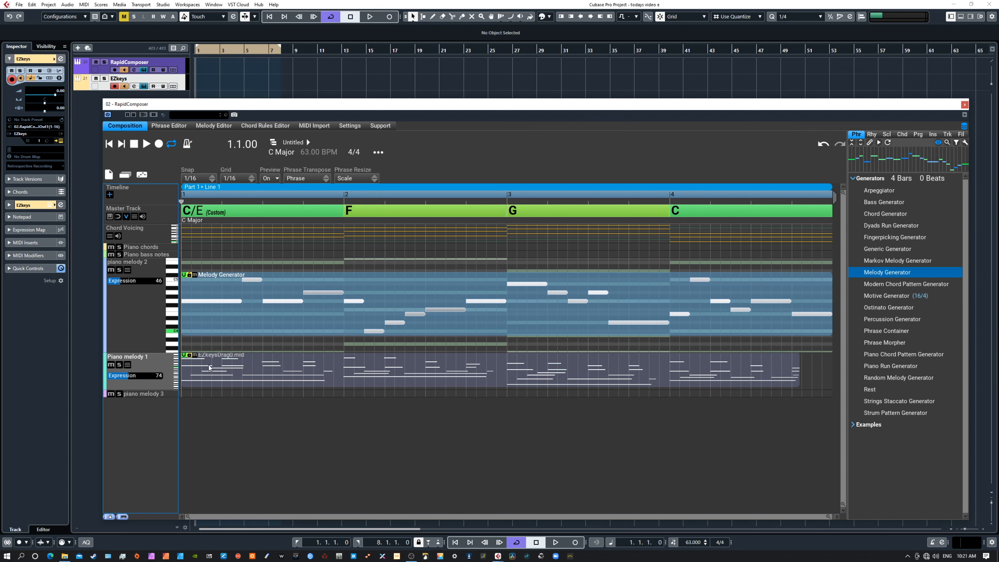
pyautogui.click(230, 369)
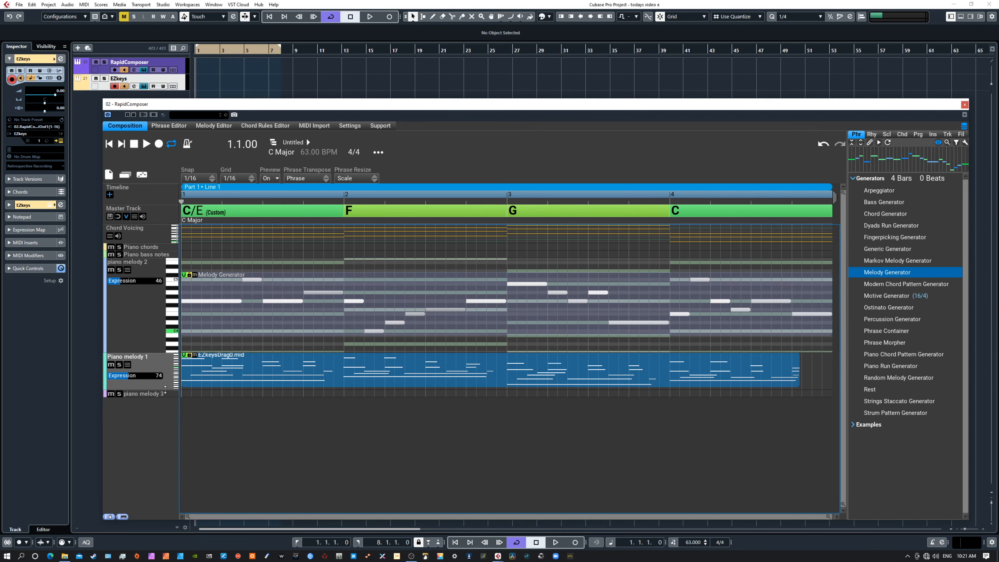
pyautogui.moveTo(165, 389); pyautogui.dragTo(163, 419)
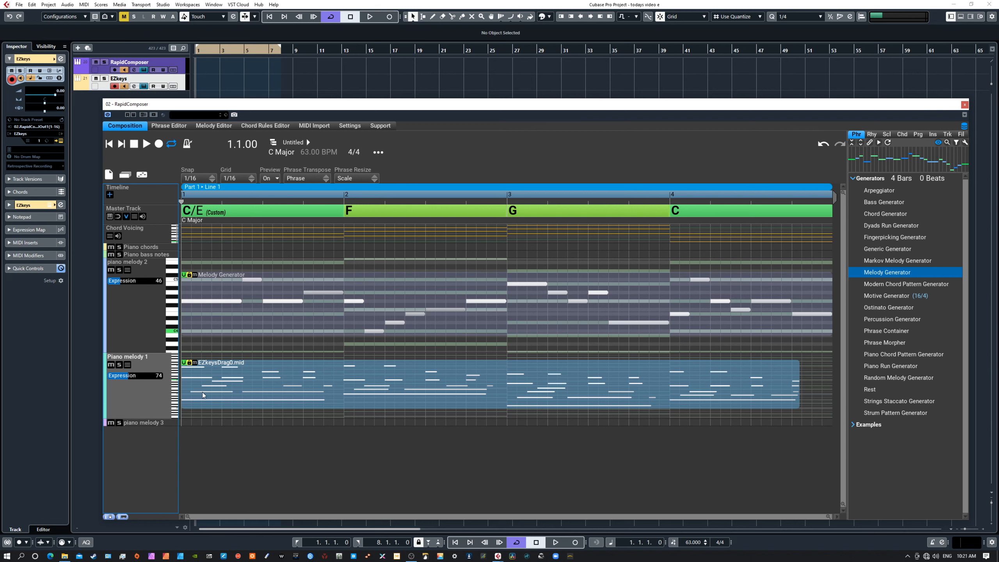
pyautogui.click(238, 390)
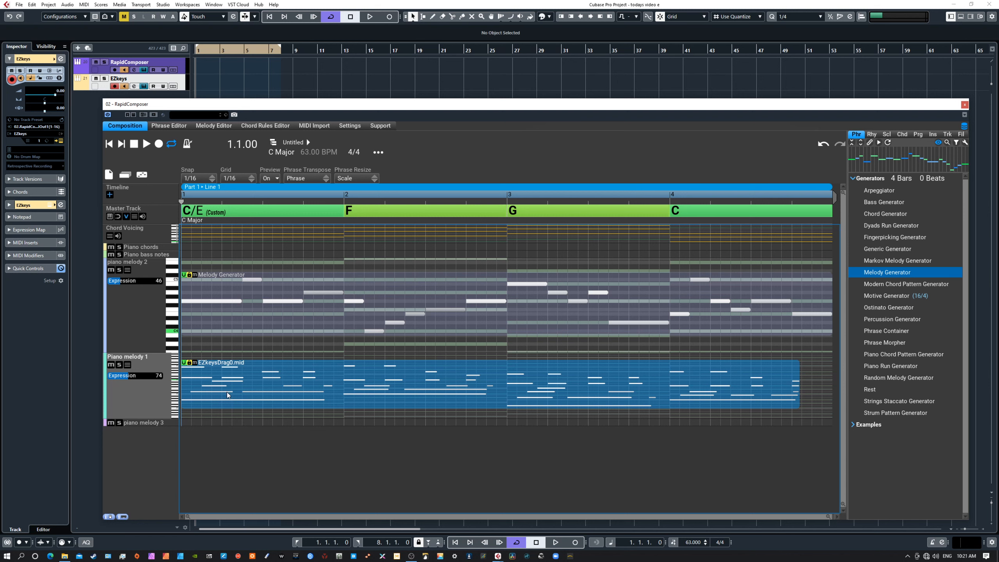
pyautogui.moveTo(223, 387); pyautogui.dragTo(142, 491)
pyautogui.click(235, 462)
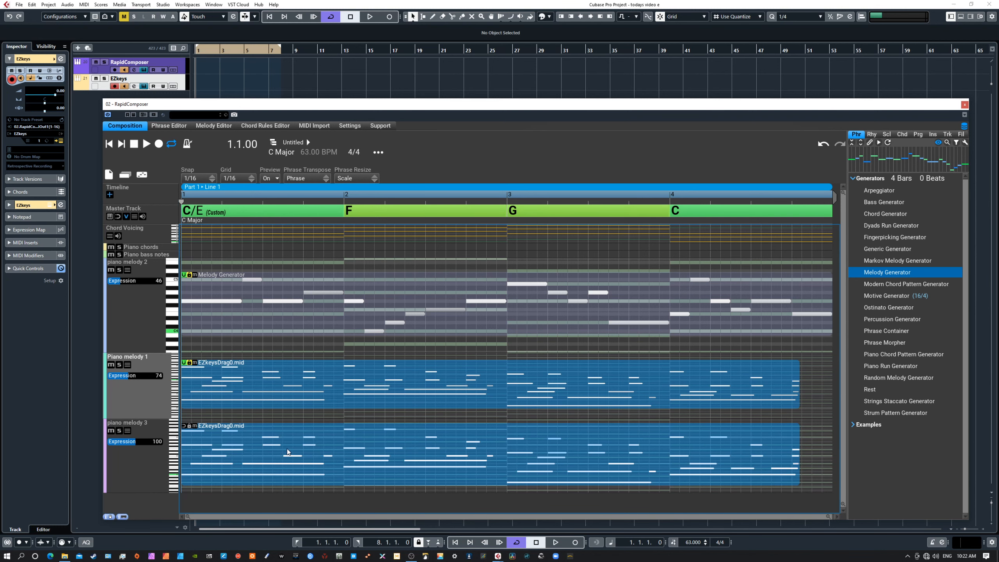
# Select the copied phrase on piano melody 3 and mute the Piano melody 1 and piano melody 2 tracks
pyautogui.click(267, 426)
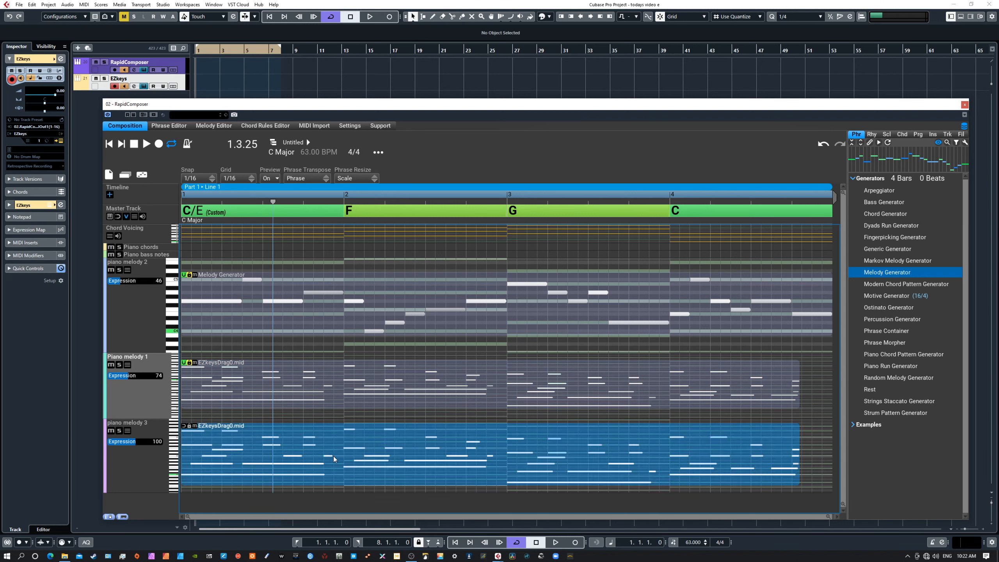
pyautogui.click(136, 307)
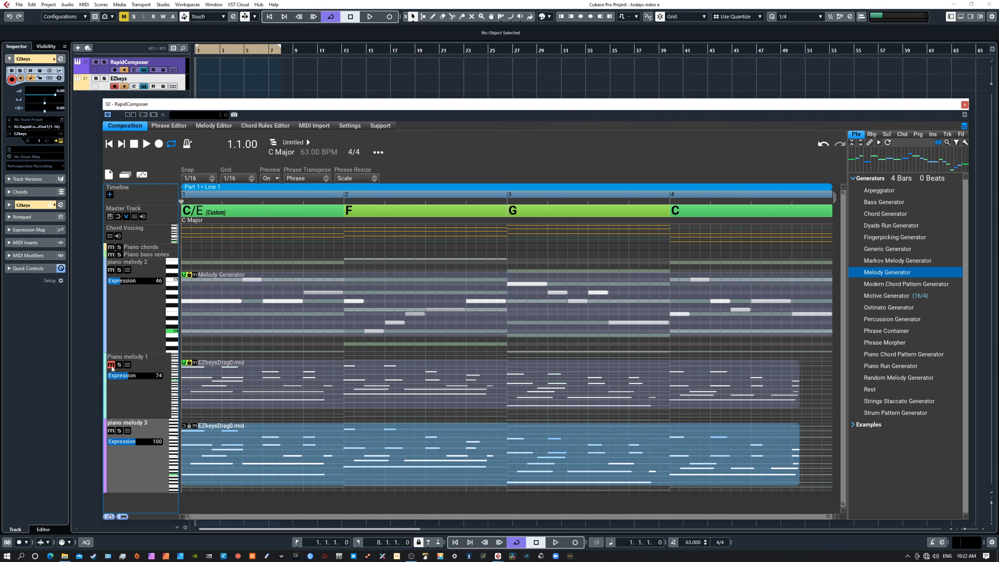
pyautogui.click(111, 270)
# Enlarge the piano melody 3 track and open the phrase settings of its EZkeysDrag0.mid phrase
pyautogui.click(265, 455)
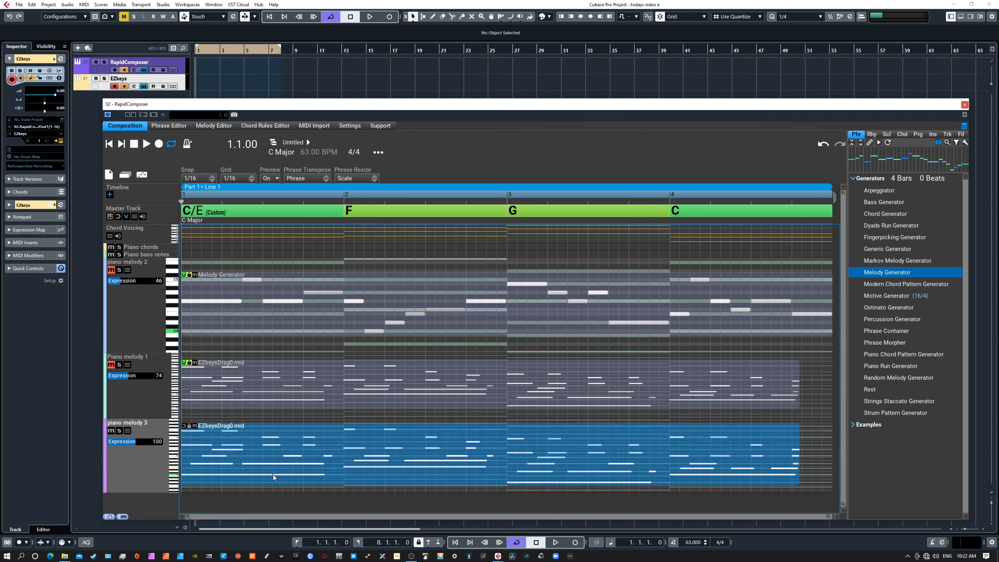
pyautogui.doubleClick(141, 457)
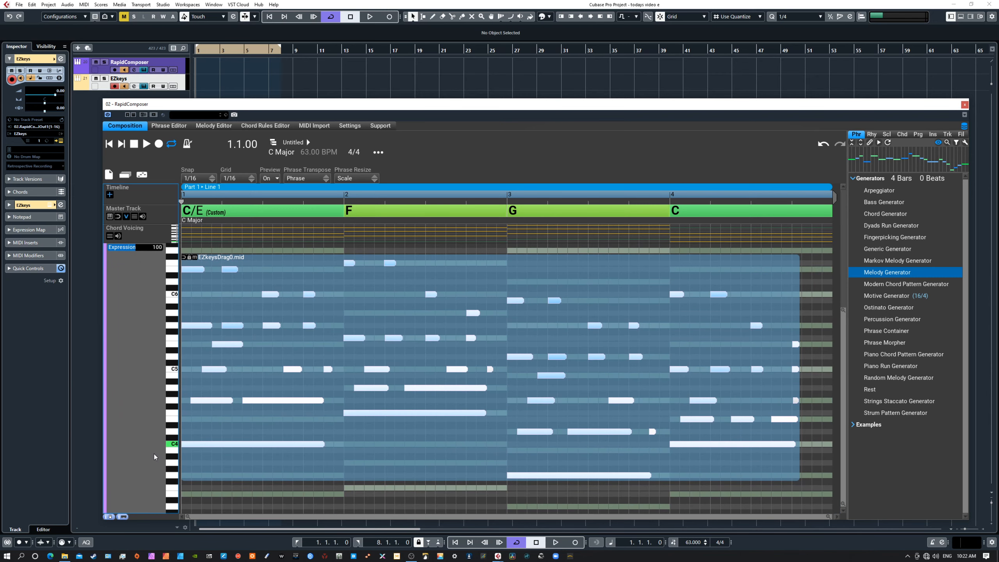
pyautogui.doubleClick(381, 318)
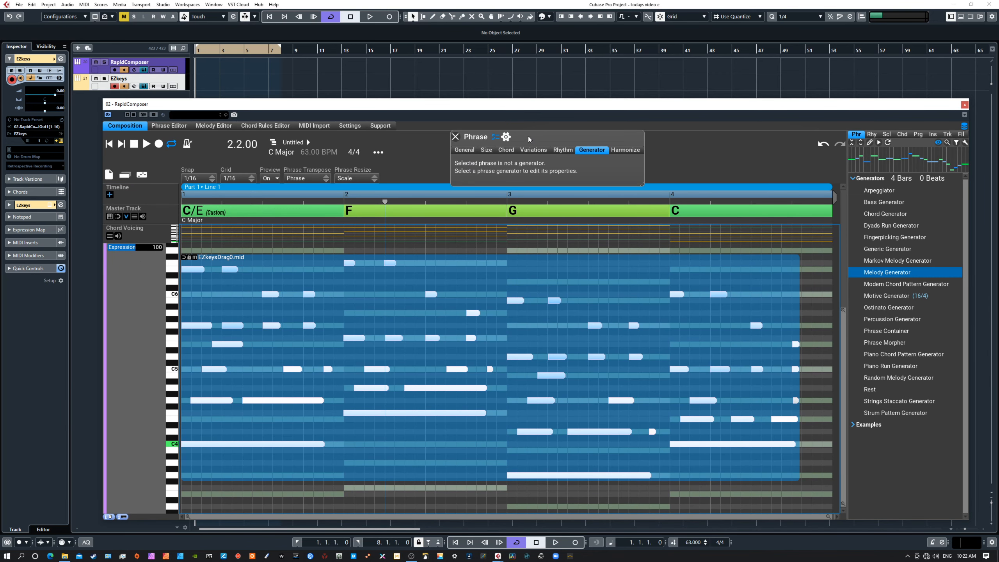
# Auto-harmonize the piano melody 3 phrase using the Default Major Scale Rules (50 Rules), Unexpected expectedness and the Add 'Harmony' Track option
pyautogui.moveTo(528, 138); pyautogui.dragTo(498, 164)
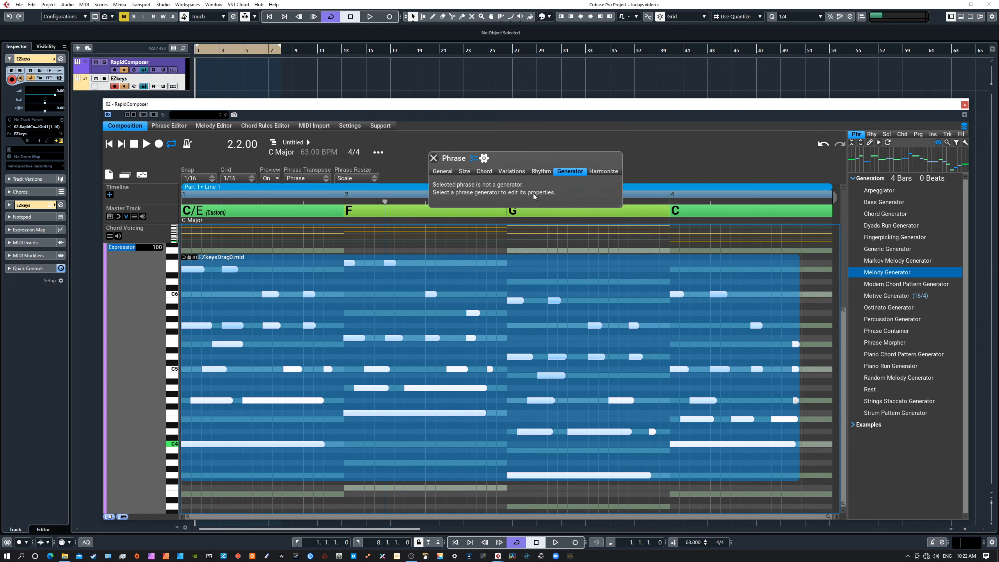
pyautogui.click(513, 172)
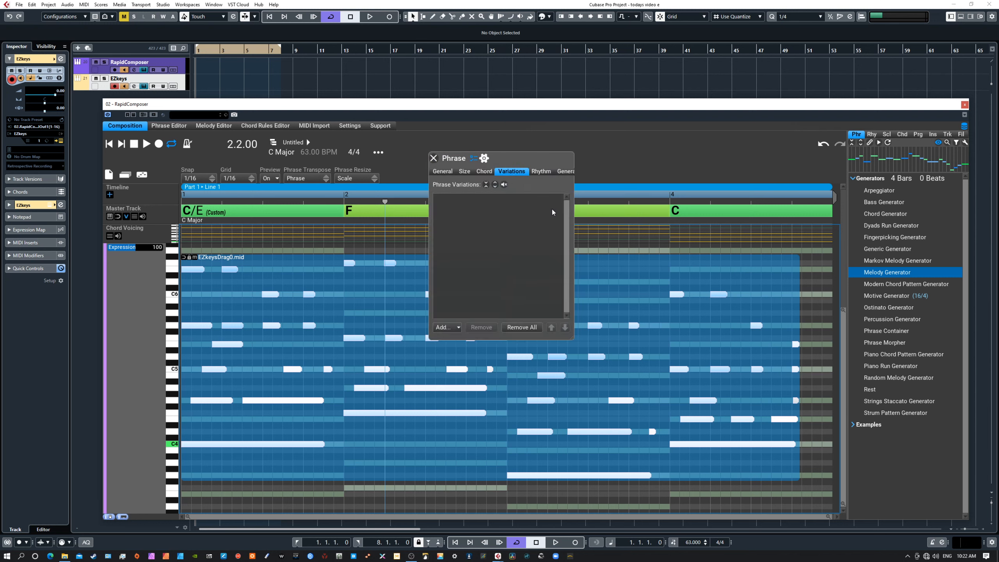
pyautogui.click(540, 172)
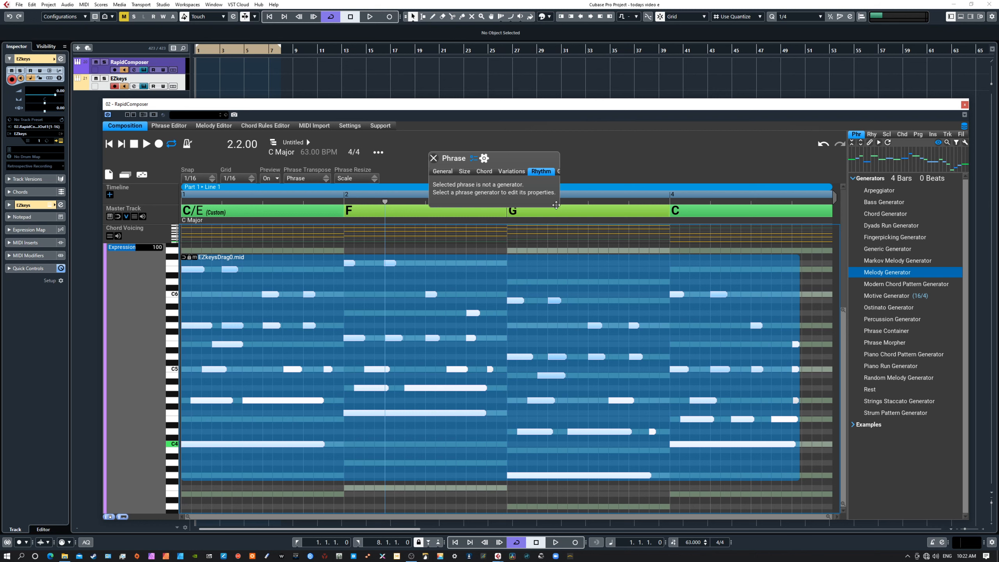
pyautogui.moveTo(558, 205); pyautogui.dragTo(639, 230)
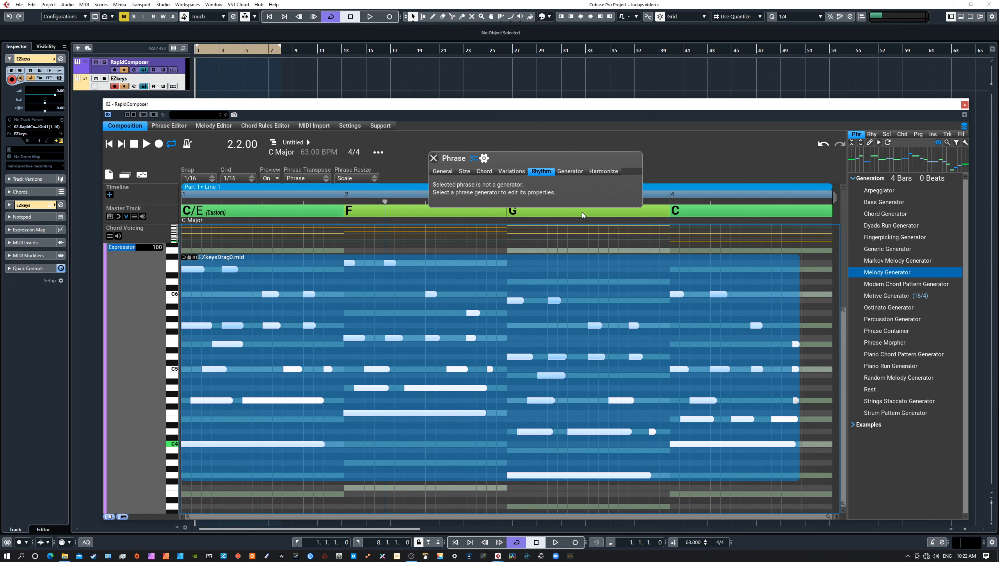
pyautogui.click(569, 172)
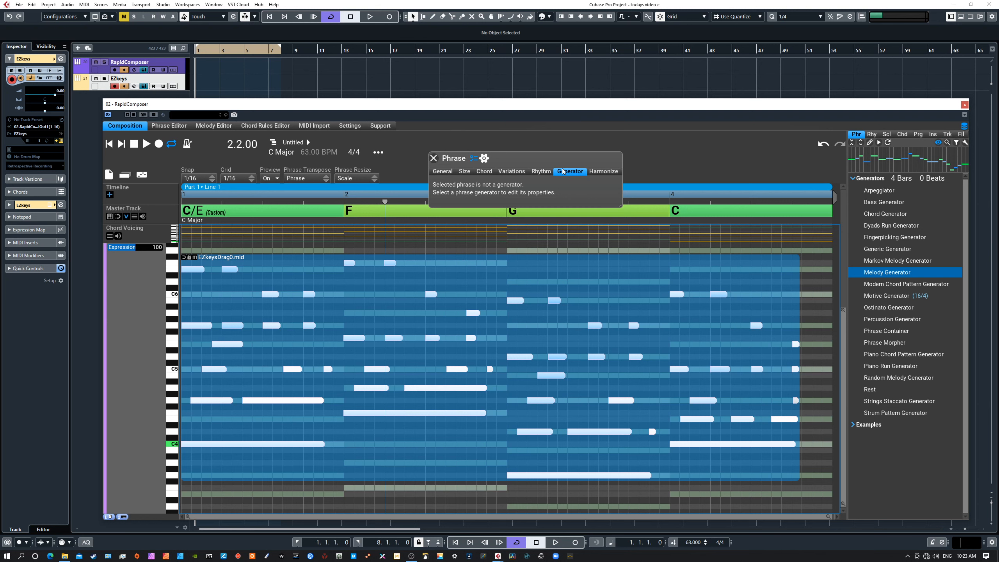
pyautogui.click(596, 173)
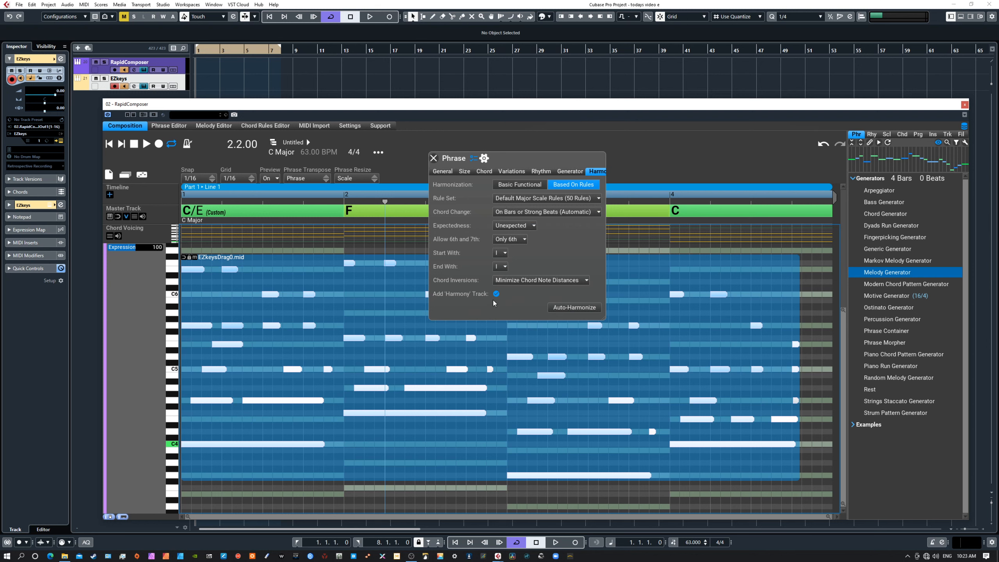
pyautogui.click(566, 307)
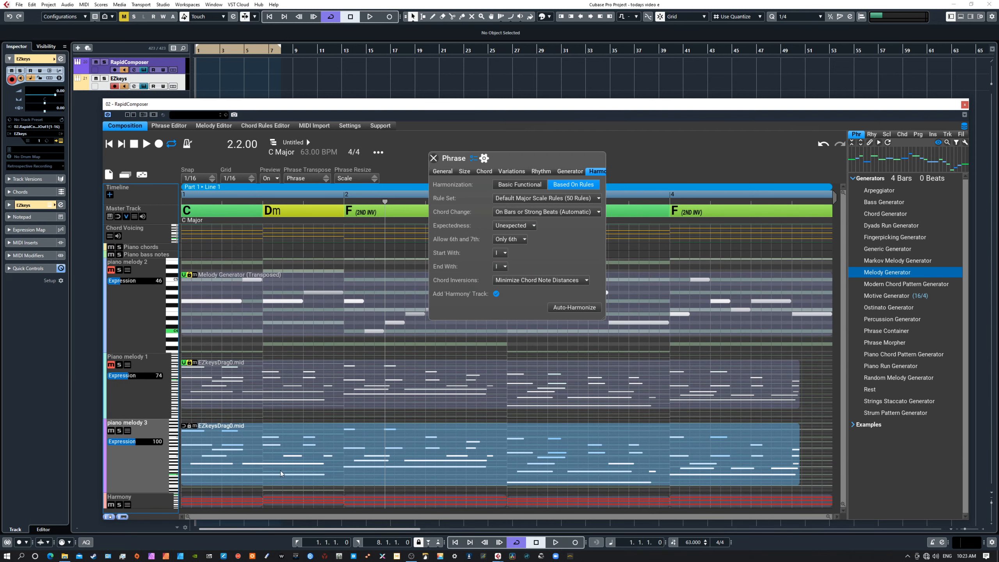
# Play the harmonized composition from the beginning while setting Expression to 78 on piano melody 3 and 82 on the enlarged Harmony track
pyautogui.moveTo(146, 491); pyautogui.dragTo(146, 454)
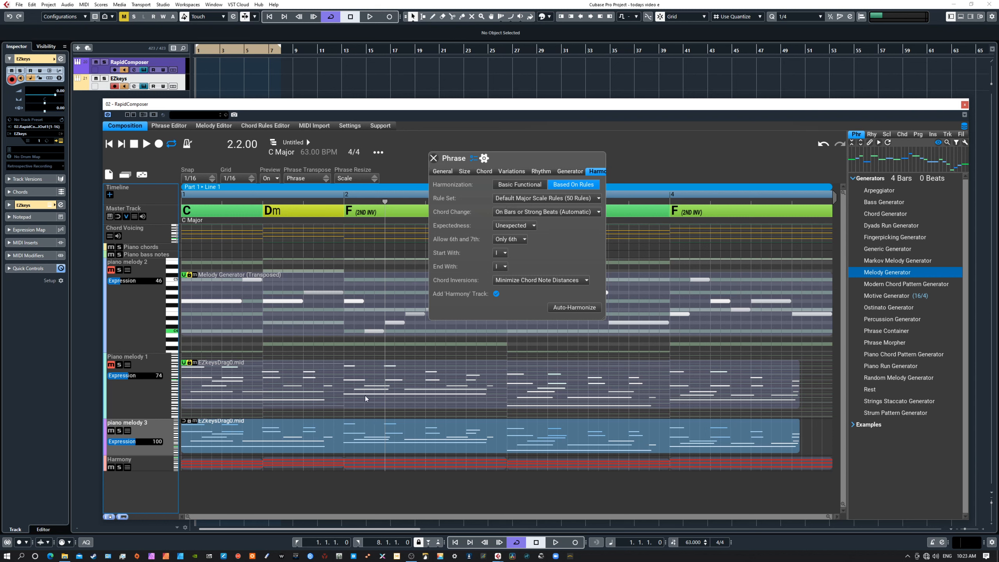
pyautogui.click(110, 144)
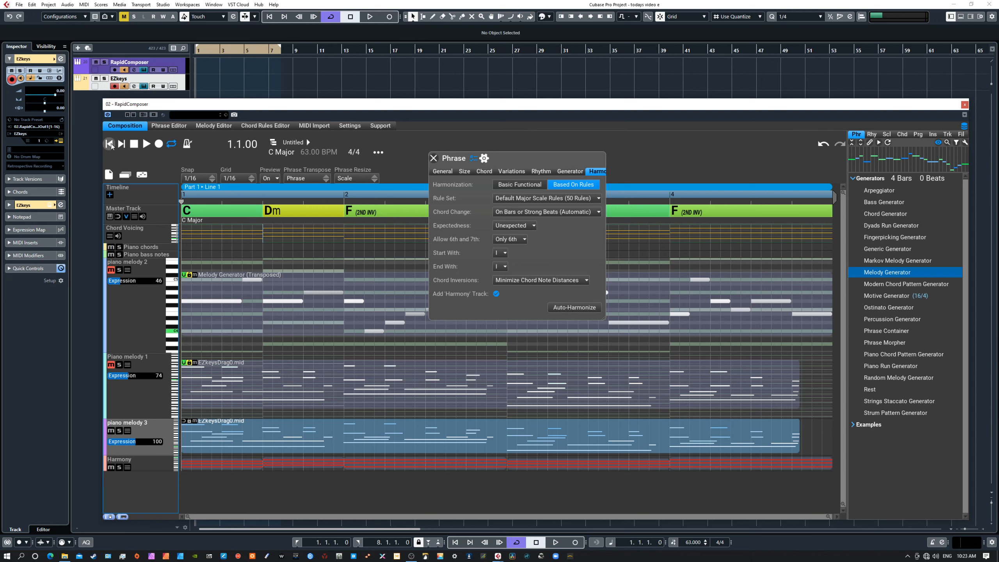
pyautogui.click(147, 144)
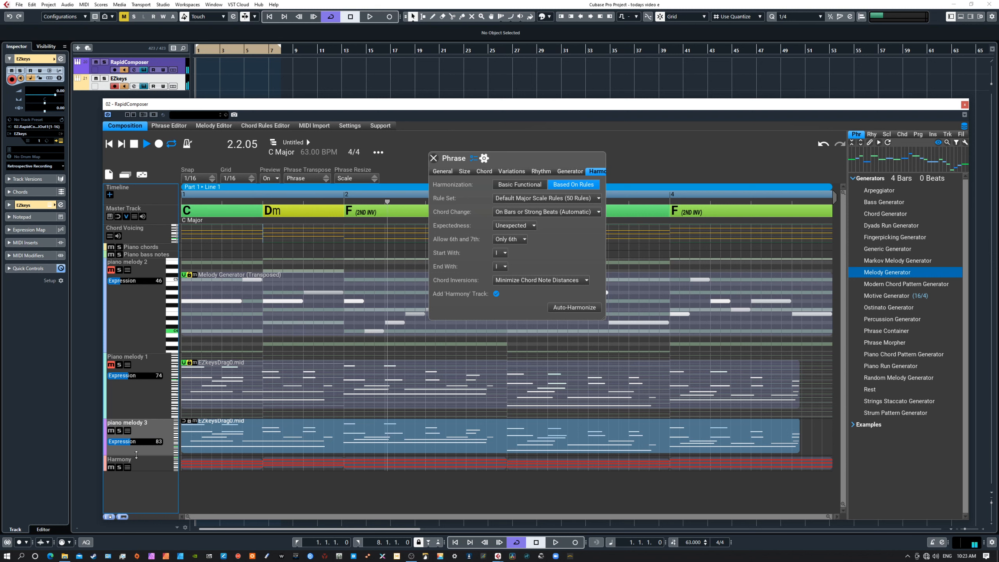
pyautogui.moveTo(145, 472); pyautogui.dragTo(145, 505)
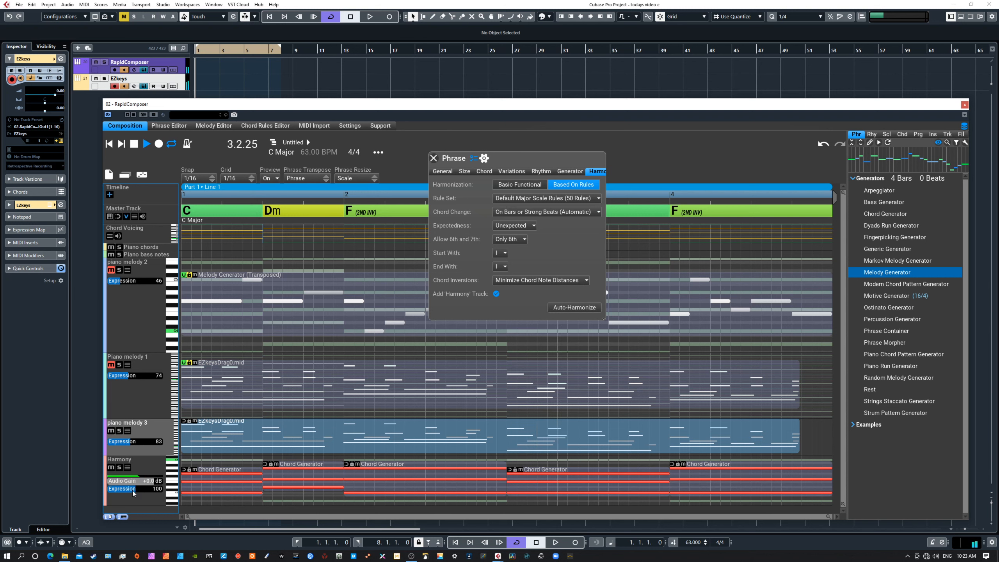
pyautogui.moveTo(137, 491); pyautogui.dragTo(133, 492)
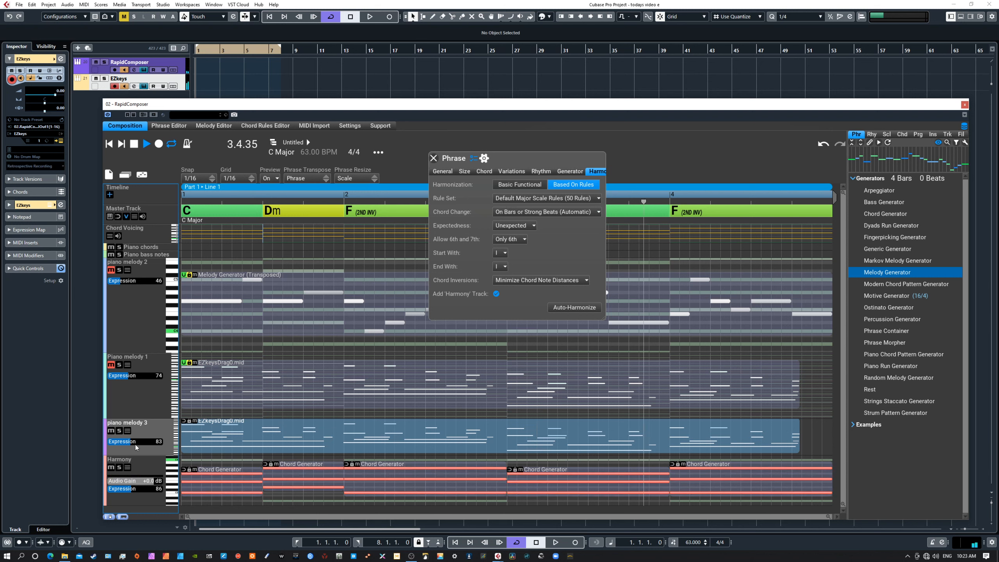
pyautogui.moveTo(131, 443); pyautogui.dragTo(129, 443)
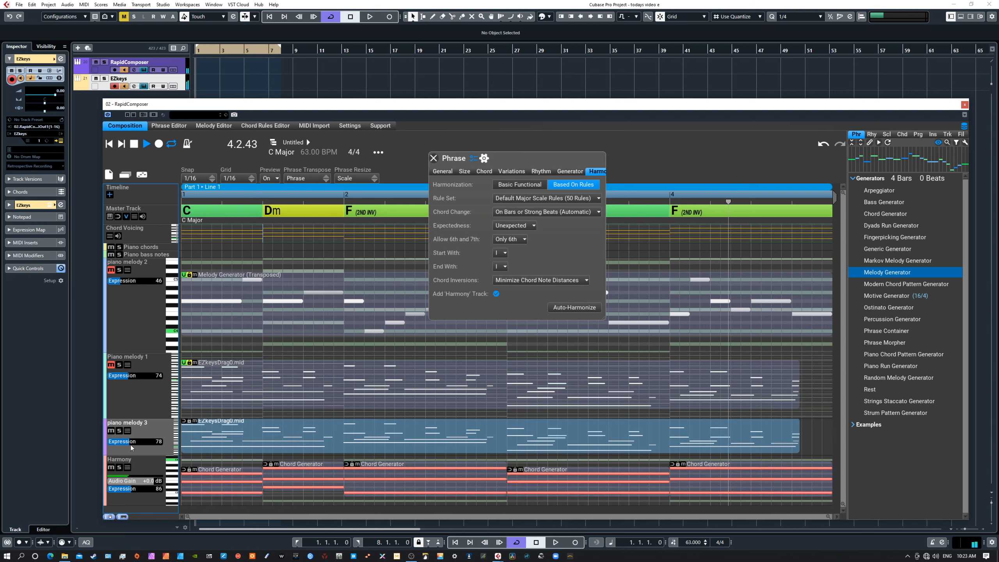
pyautogui.moveTo(132, 490); pyautogui.dragTo(131, 491)
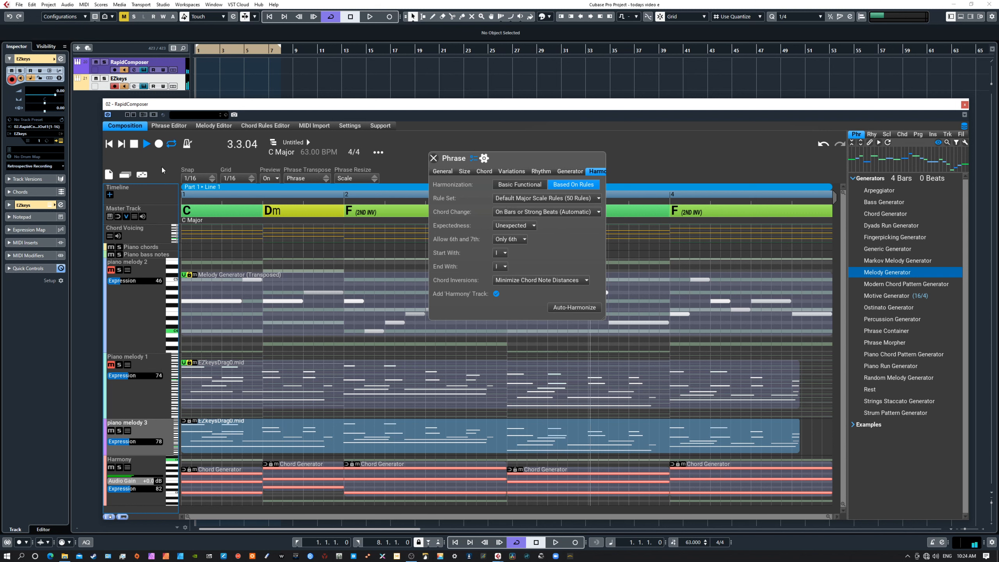
pyautogui.click(134, 144)
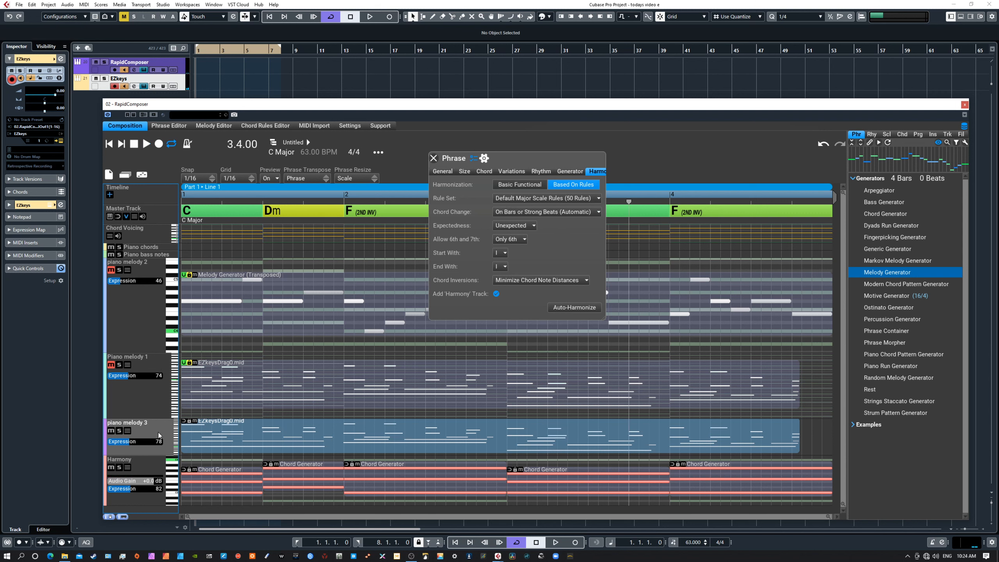
# Select the piano melody 3 phrase and audition it from the beginning with the piano melody 3 and Harmony tracks soloed
pyautogui.click(255, 430)
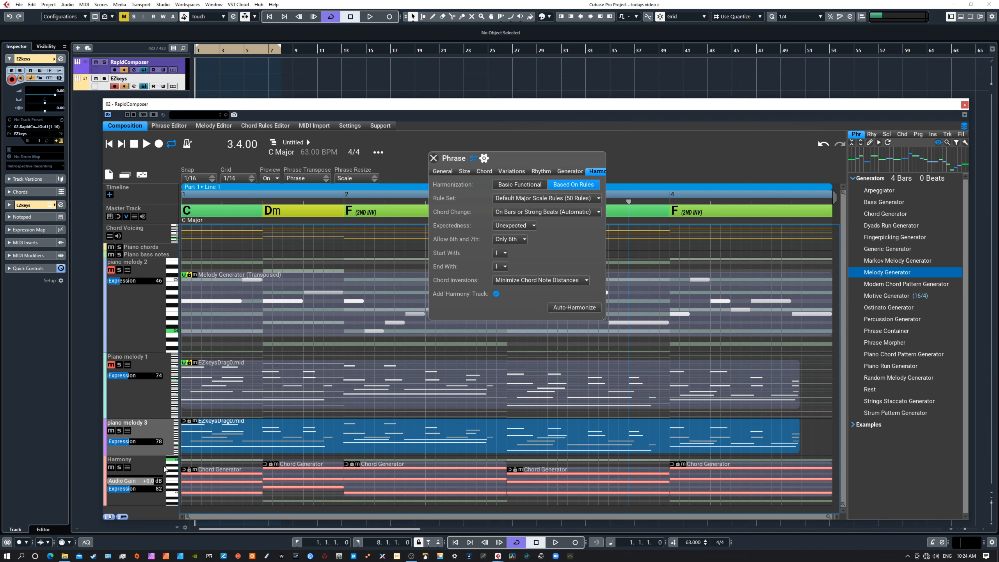
pyautogui.click(109, 143)
pyautogui.click(145, 144)
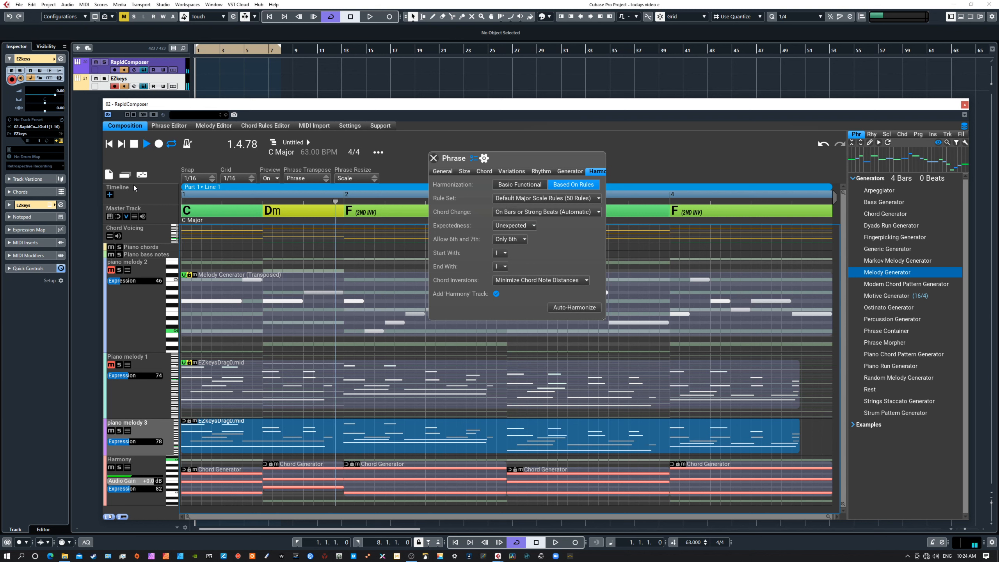
pyautogui.click(119, 431)
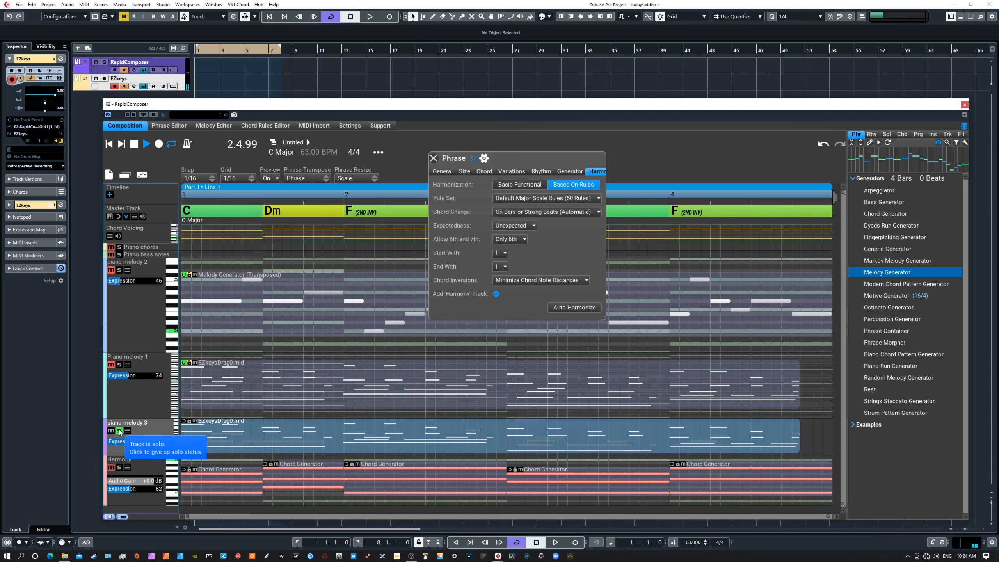
pyautogui.click(119, 467)
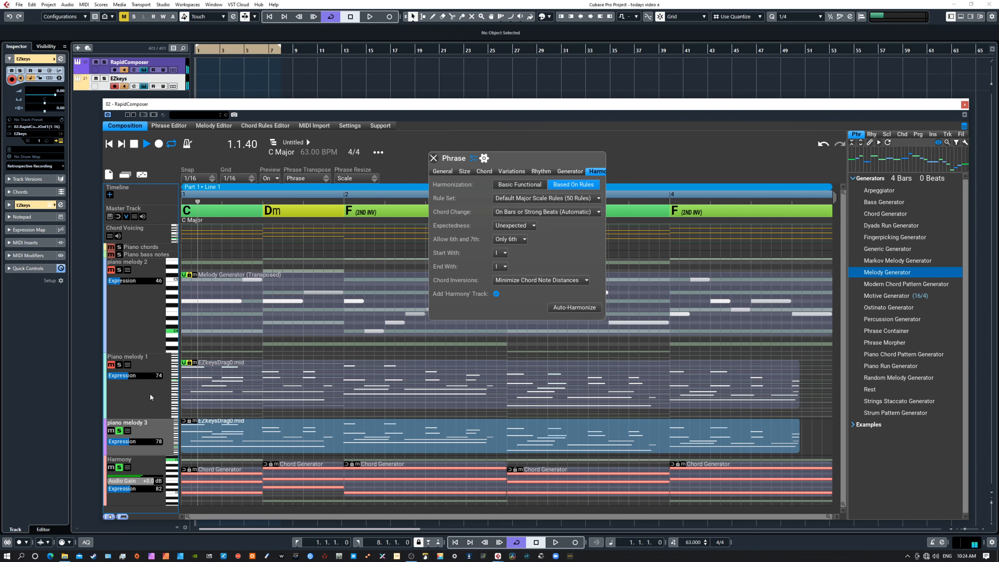
pyautogui.click(135, 144)
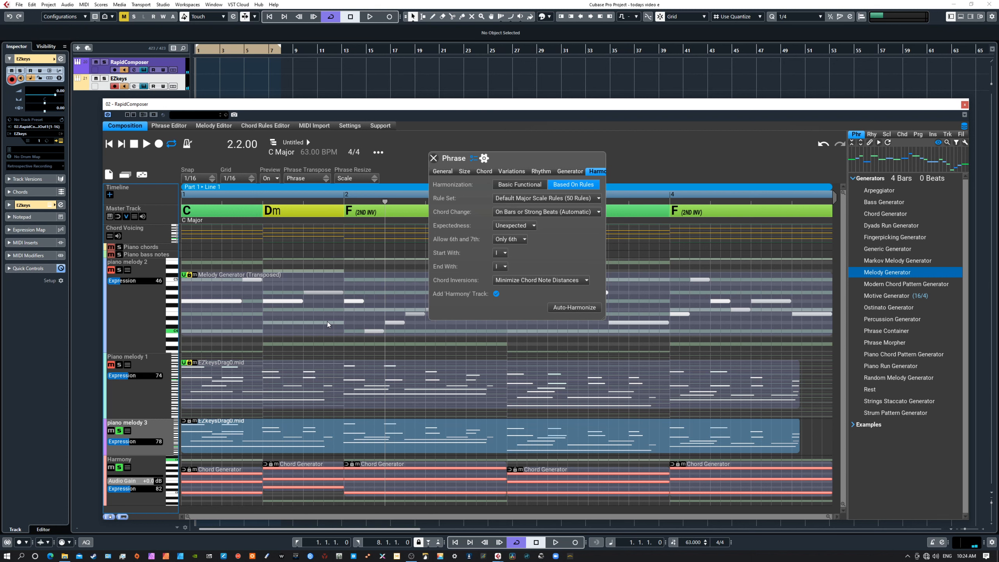
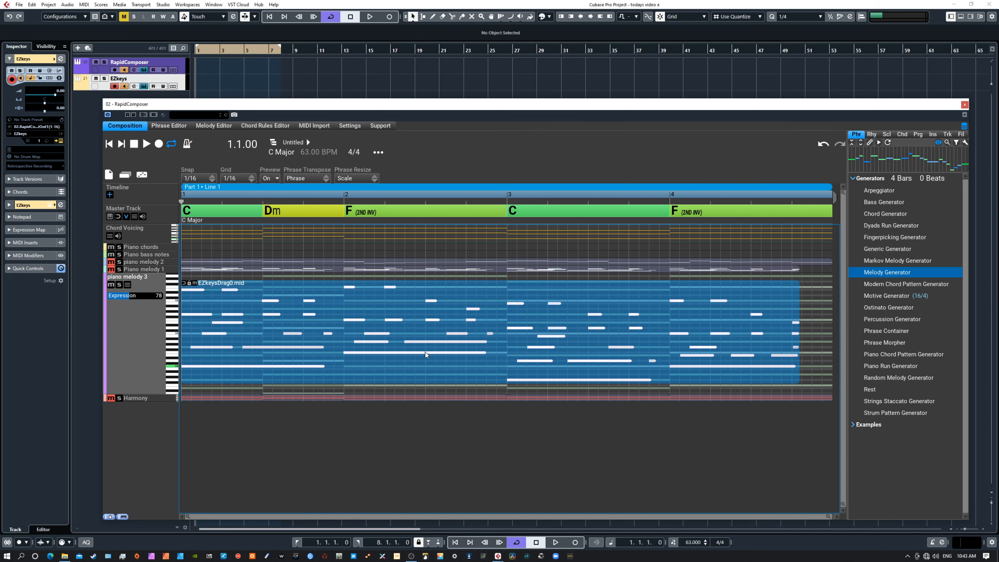
# Add a Simplify Phrase variation with 20 steps to the piano melody 3 phrase and audition it from the beginning
pyautogui.doubleClick(374, 316)
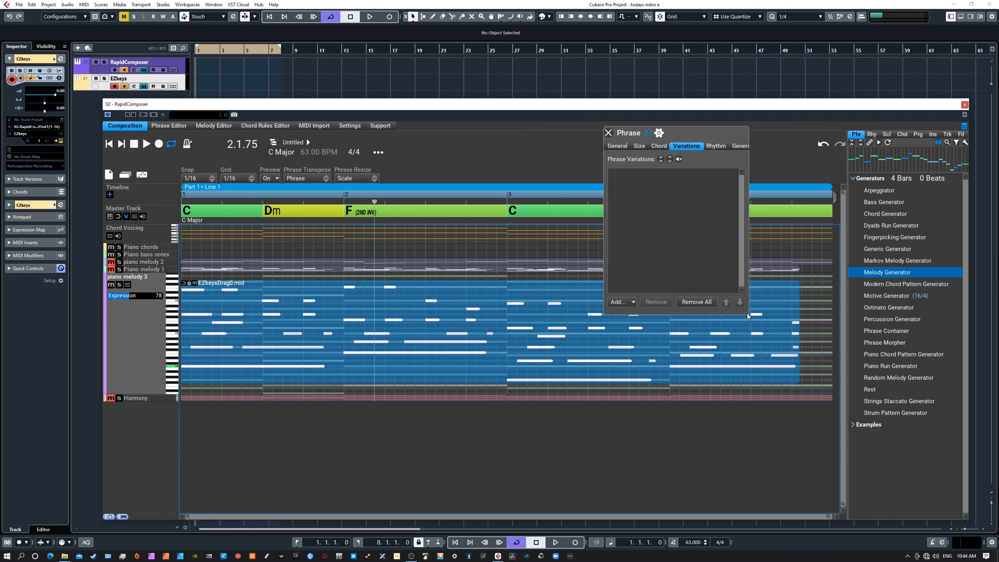
pyautogui.moveTo(747, 314); pyautogui.dragTo(812, 321)
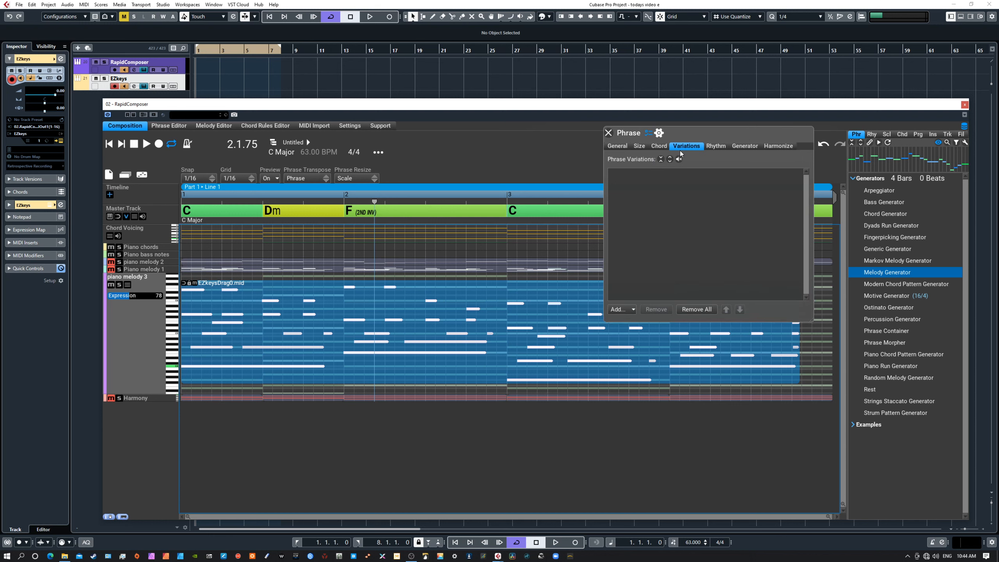
pyautogui.click(620, 310)
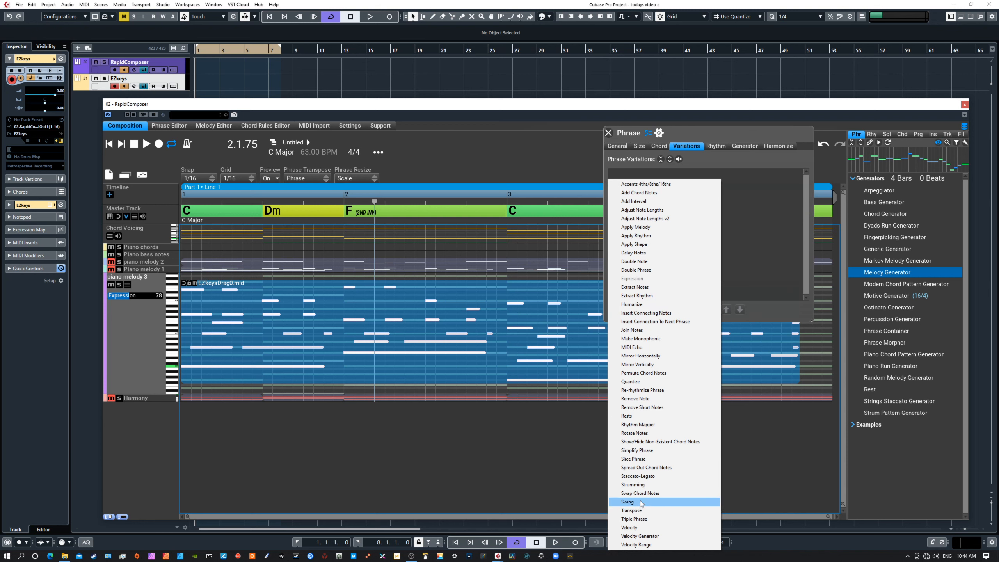
pyautogui.click(630, 451)
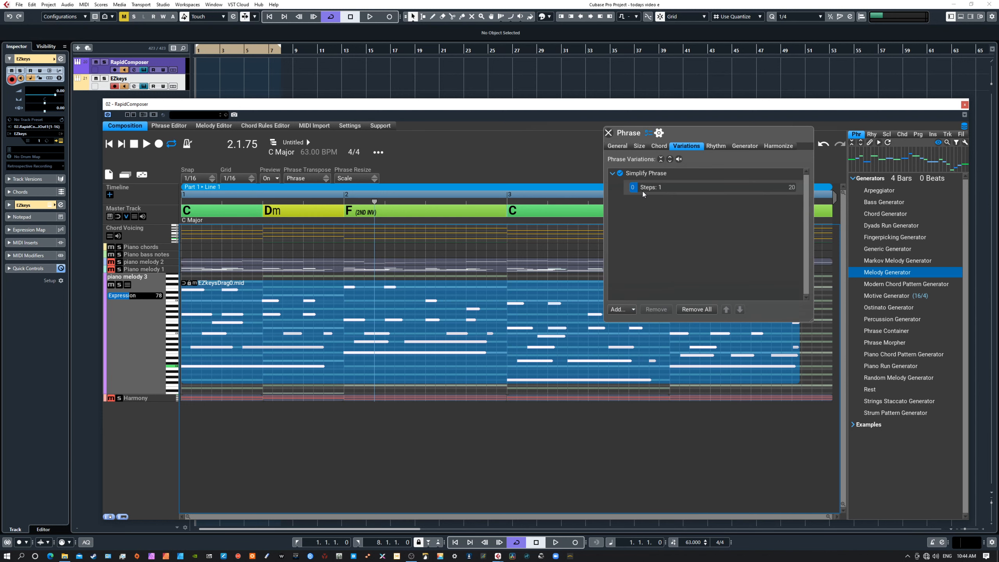
pyautogui.moveTo(643, 190); pyautogui.dragTo(794, 192)
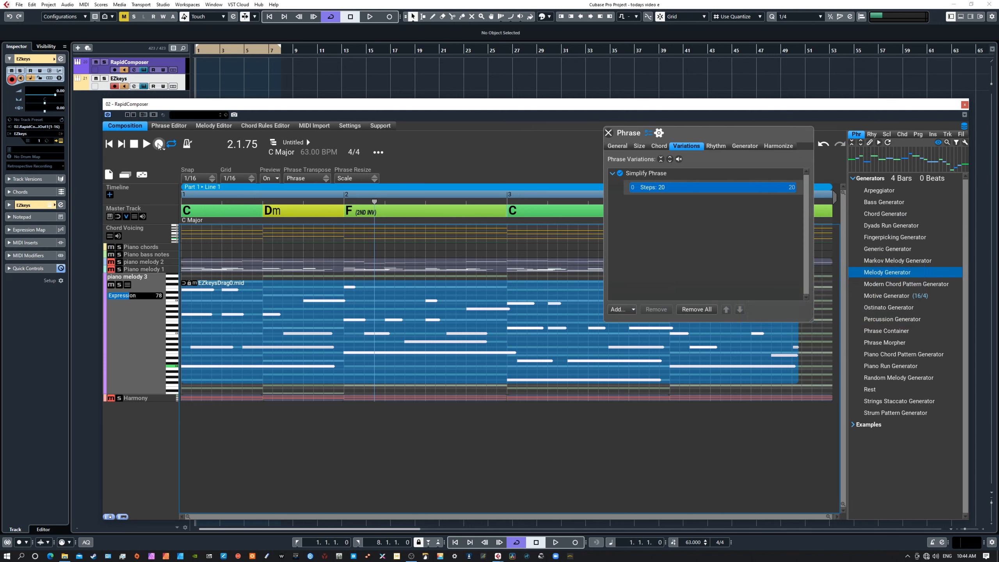
pyautogui.click(109, 144)
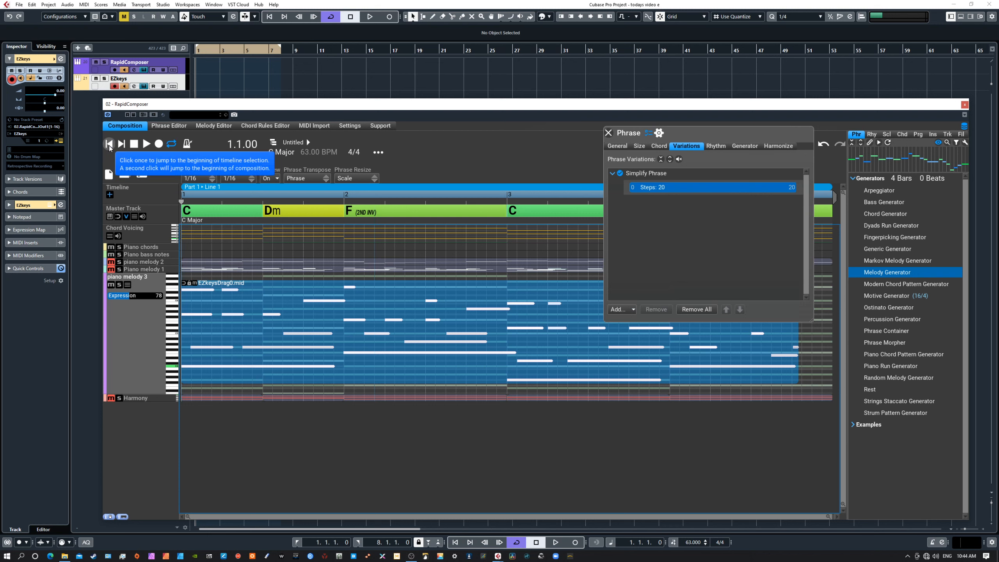
pyautogui.click(147, 144)
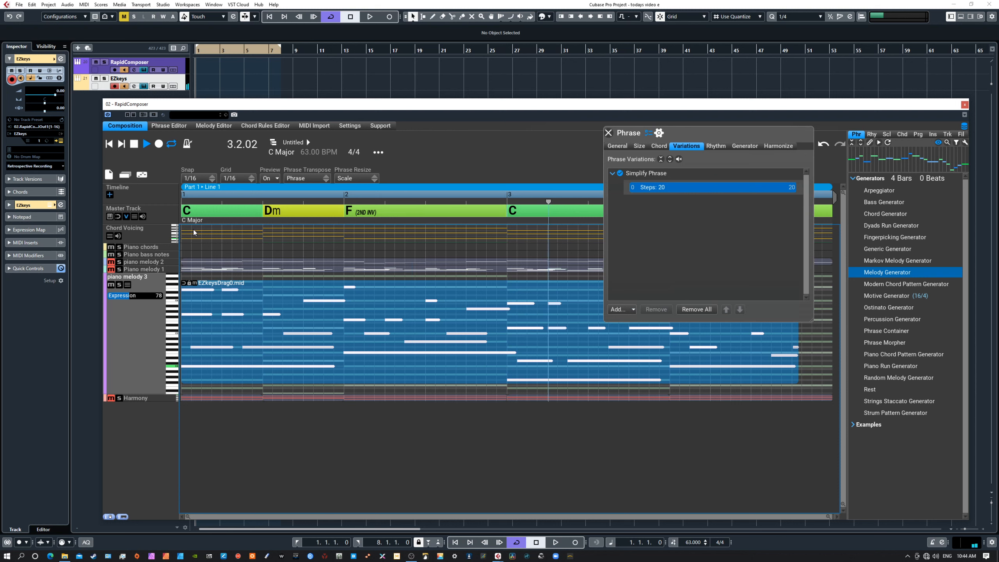
pyautogui.click(134, 144)
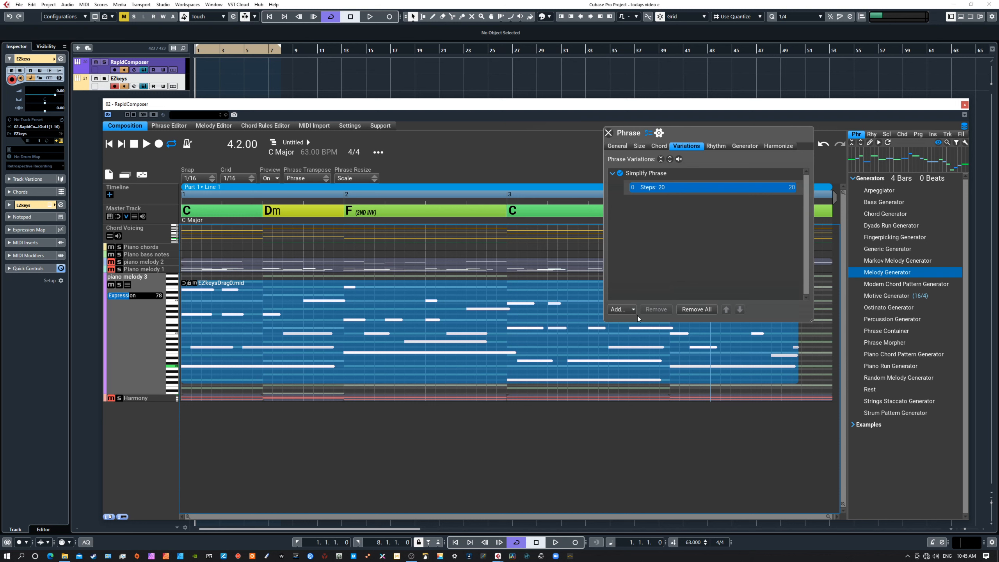
# Add an Add Interval variation set to Third Above with polyphony 2 and play the phrase from the beginning
pyautogui.click(618, 308)
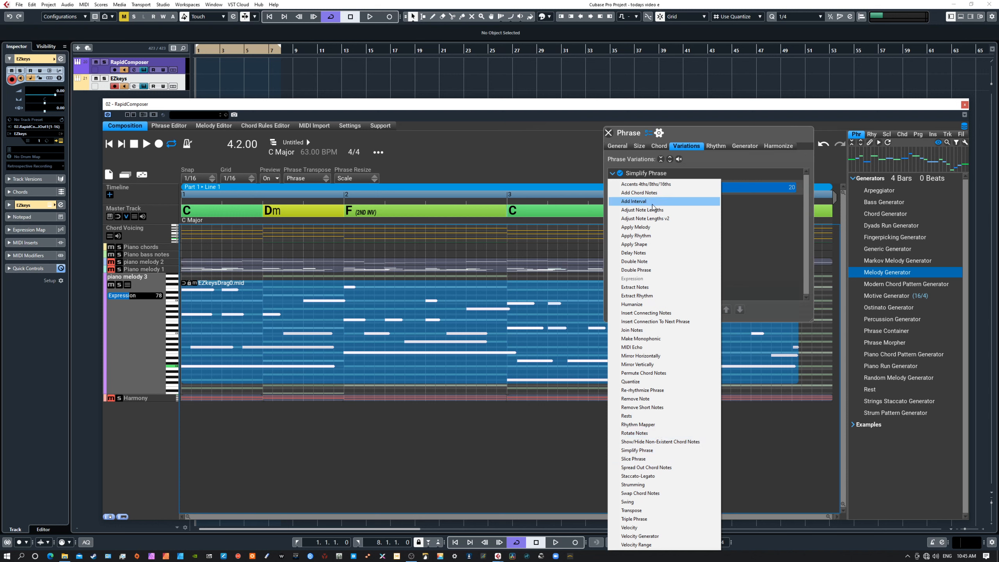
pyautogui.click(632, 202)
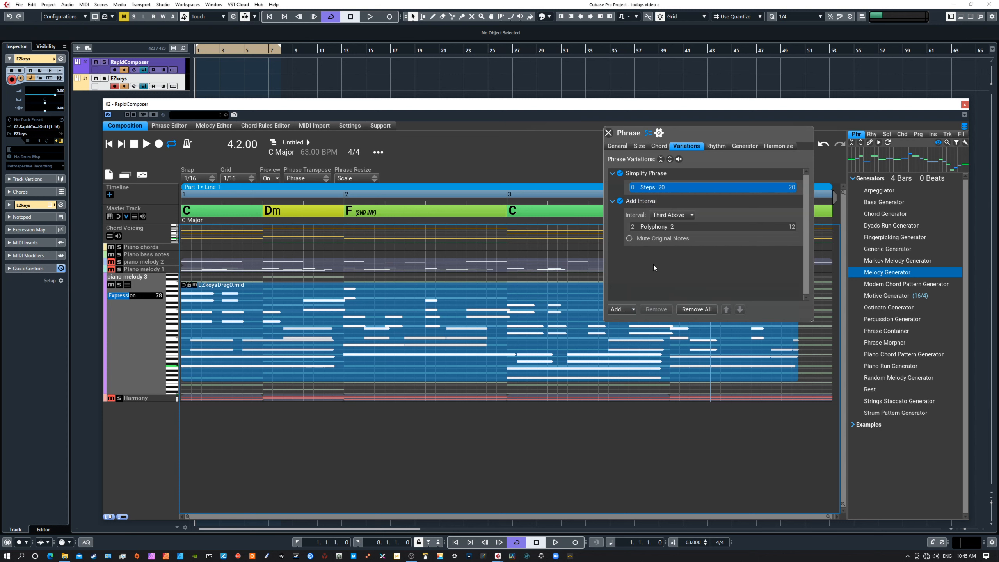
pyautogui.moveTo(665, 226); pyautogui.dragTo(634, 228)
pyautogui.click(109, 144)
pyautogui.click(145, 144)
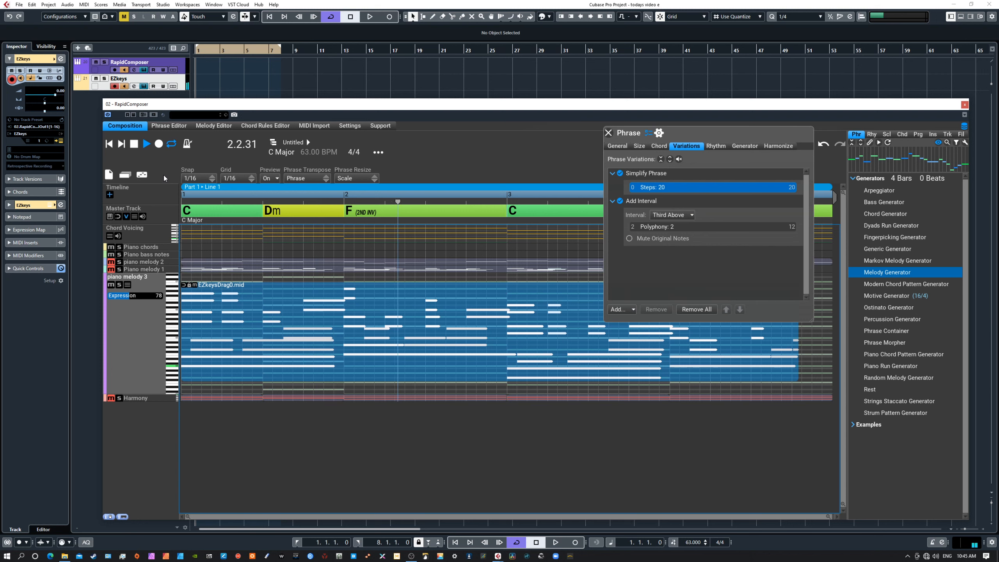
# Try the Add Interval variation with Mute Original Notes enabled during playback, and turn that option back off
pyautogui.click(630, 238)
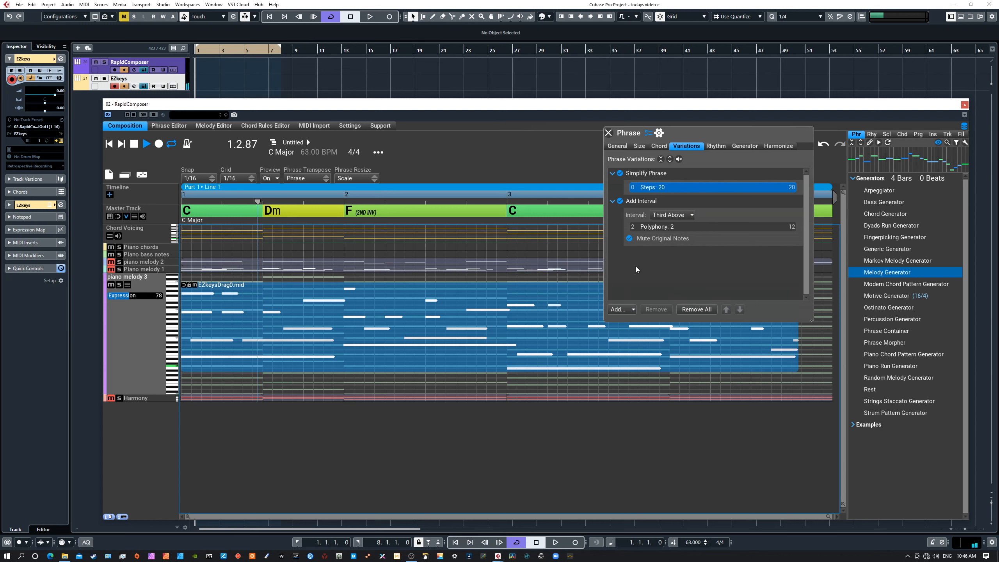
pyautogui.moveTo(637, 253)
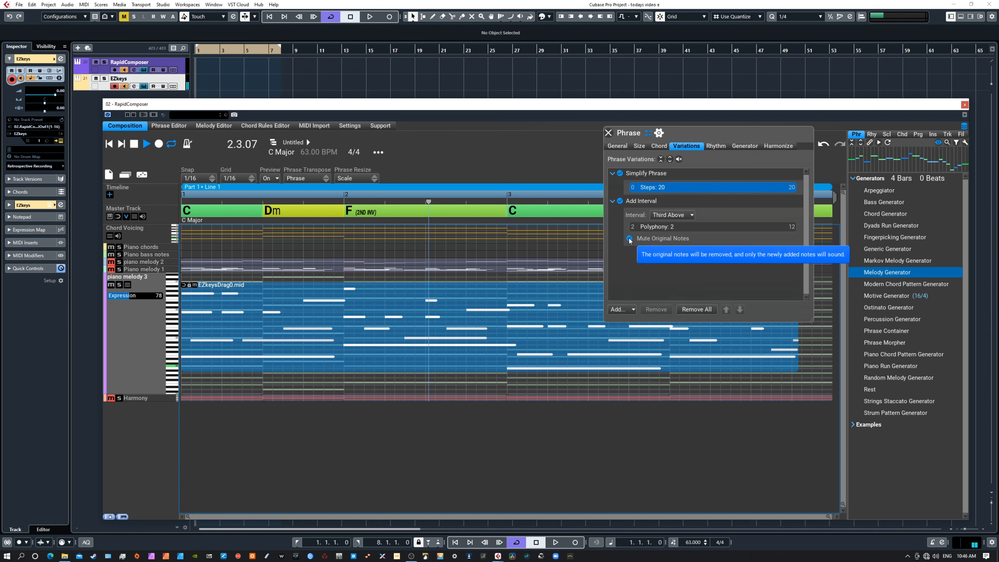
pyautogui.click(629, 238)
pyautogui.moveTo(626, 254)
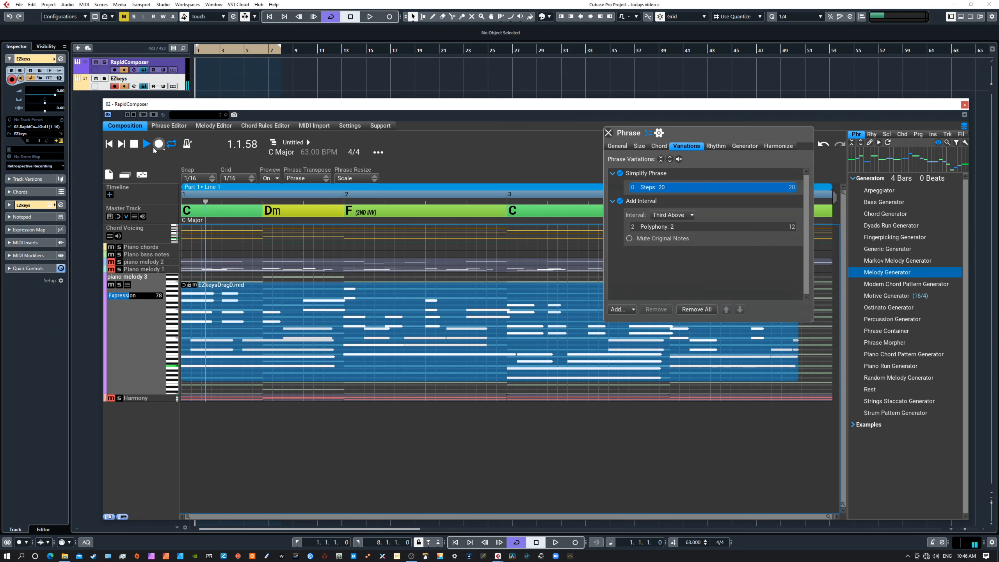
# Try the Add Interval variation set to Octave Above on the piano melody 3 phrase and audition it
pyautogui.click(135, 144)
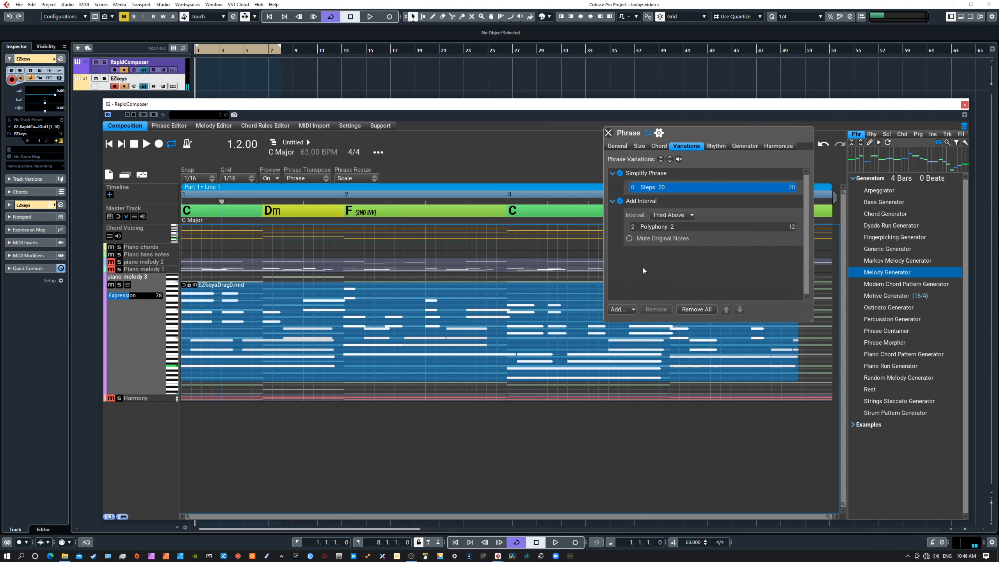
pyautogui.click(671, 215)
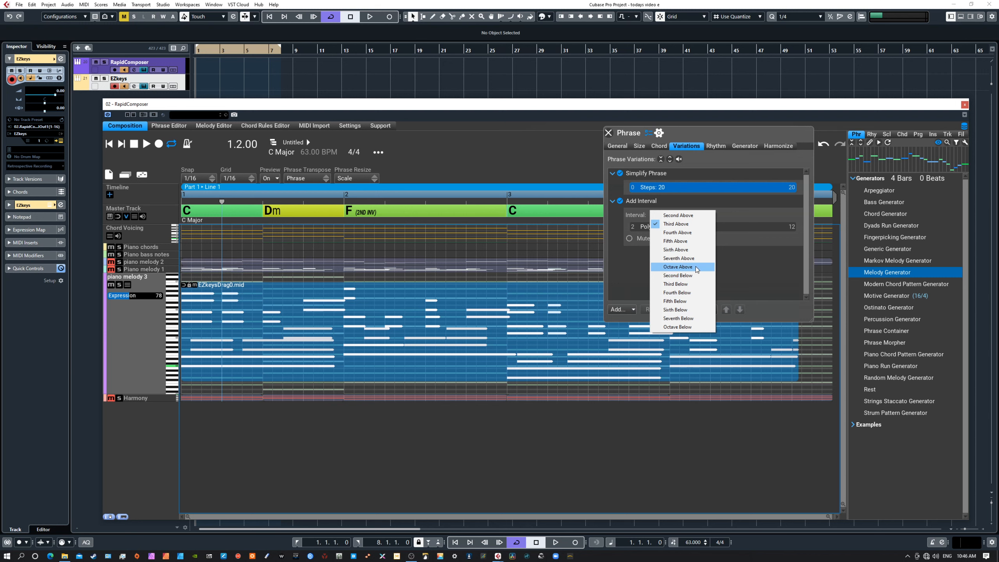
pyautogui.click(674, 268)
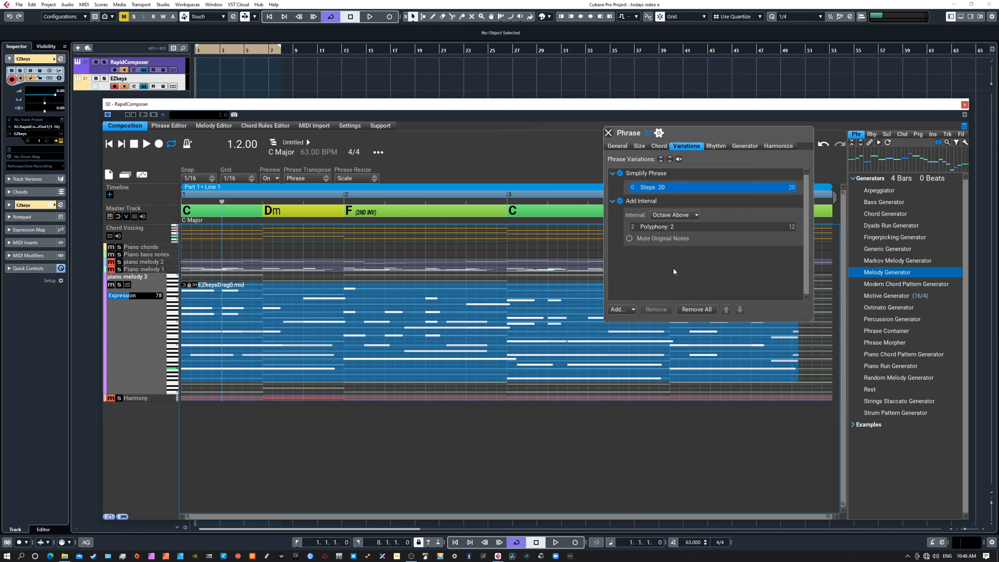
pyautogui.click(146, 145)
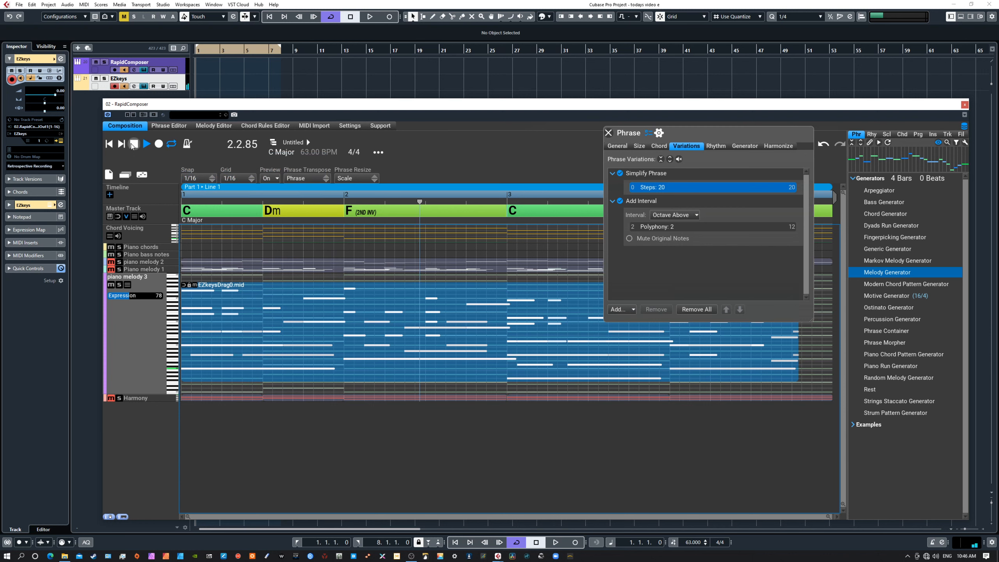
pyautogui.click(134, 144)
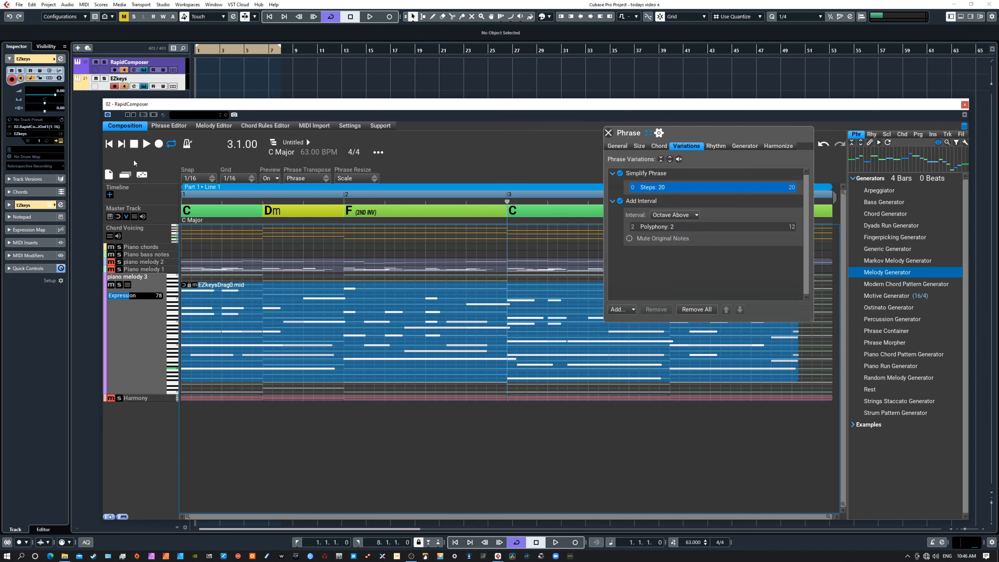
pyautogui.click(147, 144)
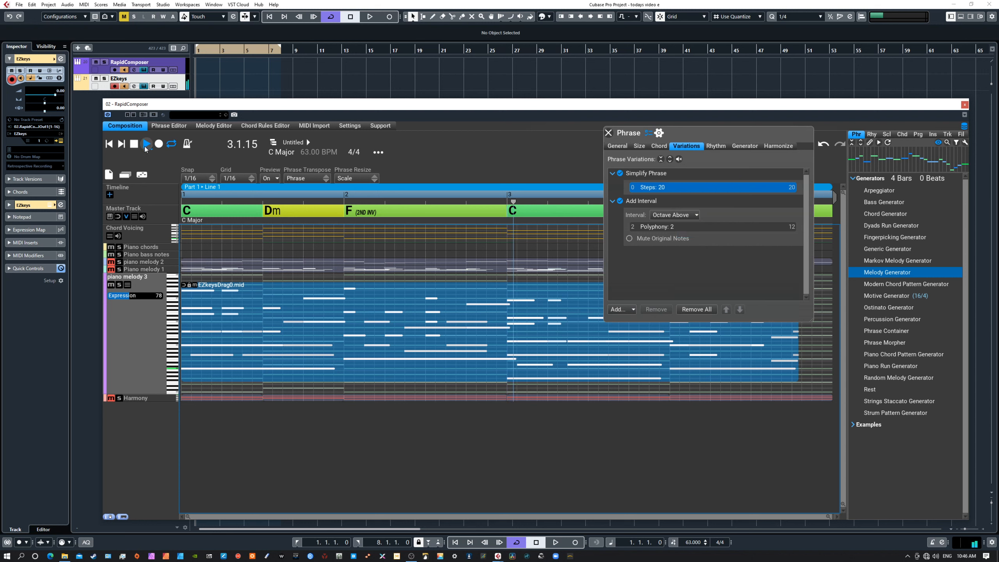
# Try the Add Interval variation at Seventh Above, Fifth Above and Fourth Above during playback
pyautogui.click(665, 216)
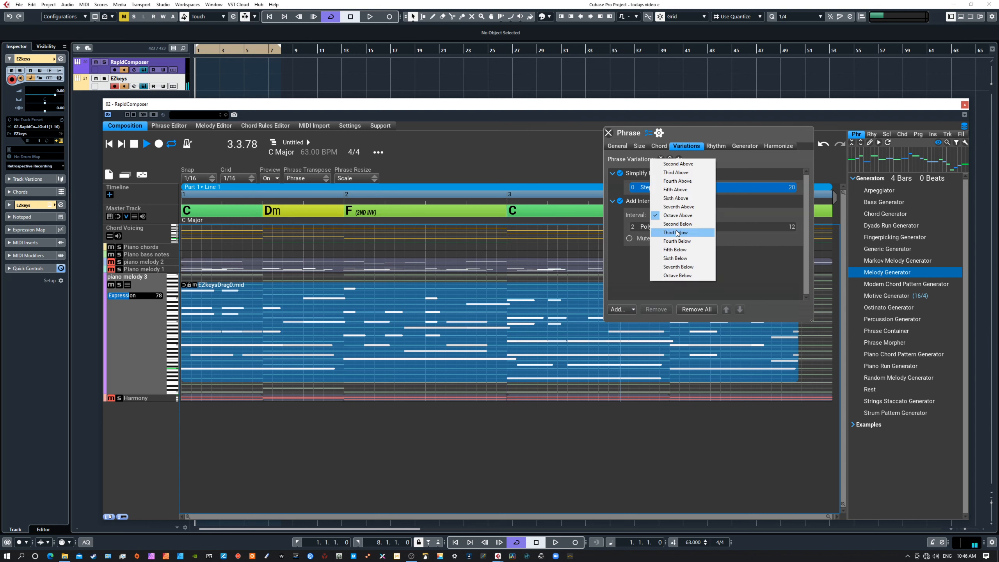
pyautogui.click(677, 207)
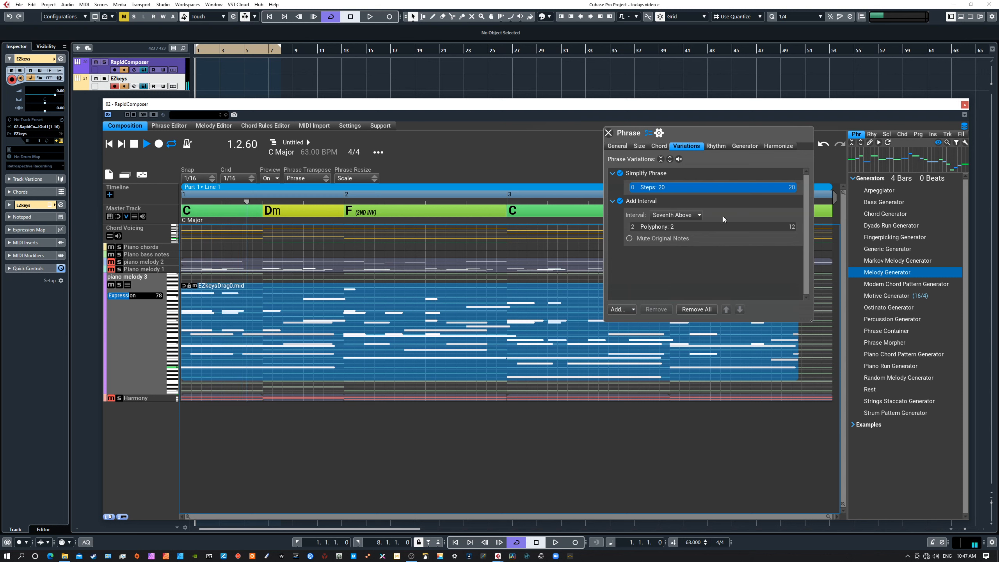
pyautogui.click(673, 215)
pyautogui.click(678, 198)
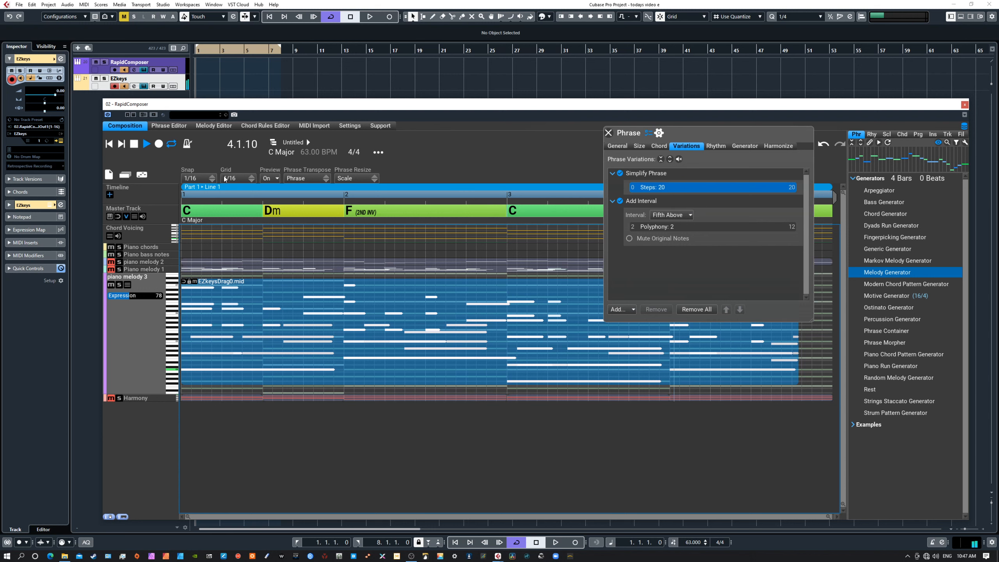
pyautogui.click(670, 215)
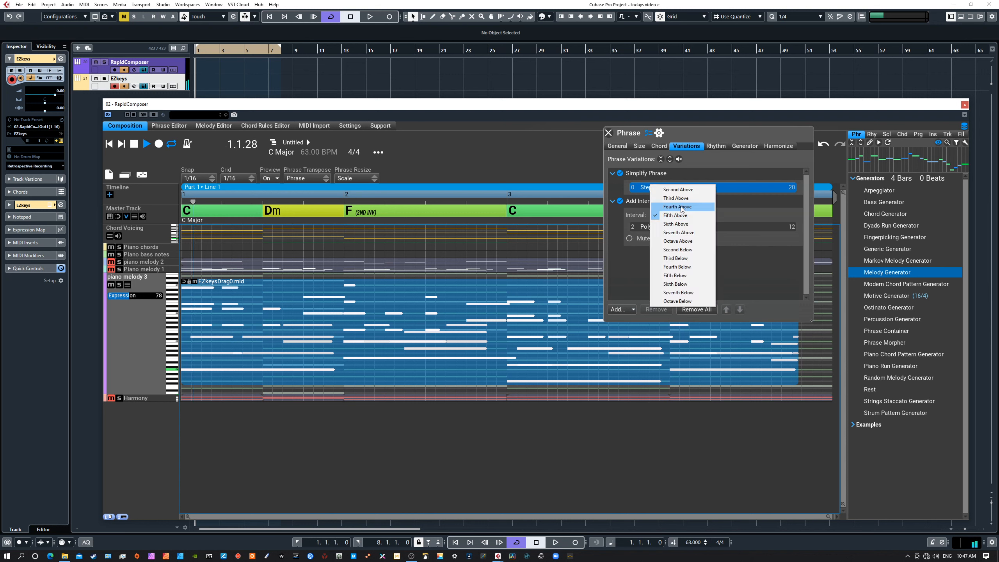
pyautogui.click(671, 207)
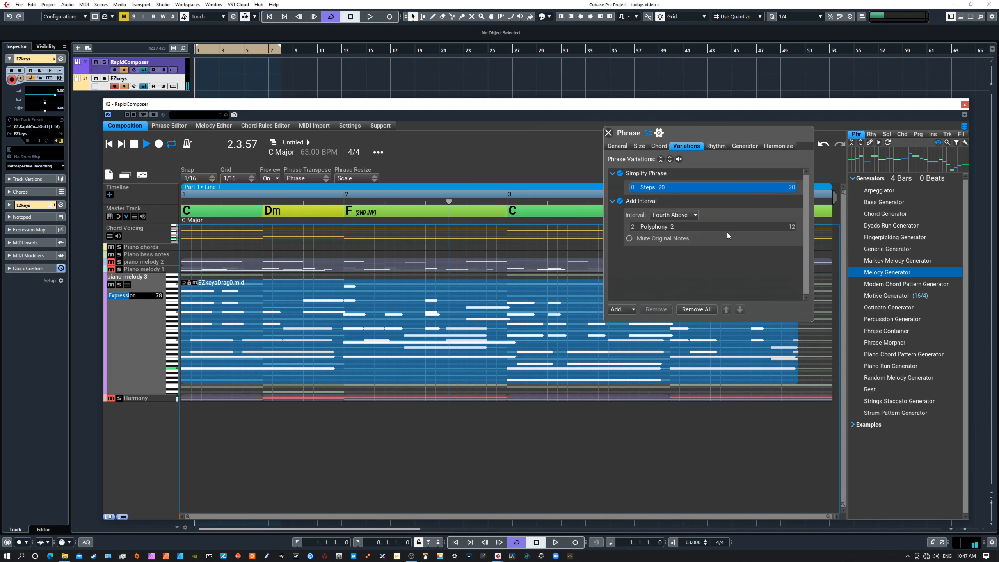
# Set the Add Interval variation to Third Below with Mute Original Notes enabled, and stop playback
pyautogui.click(674, 214)
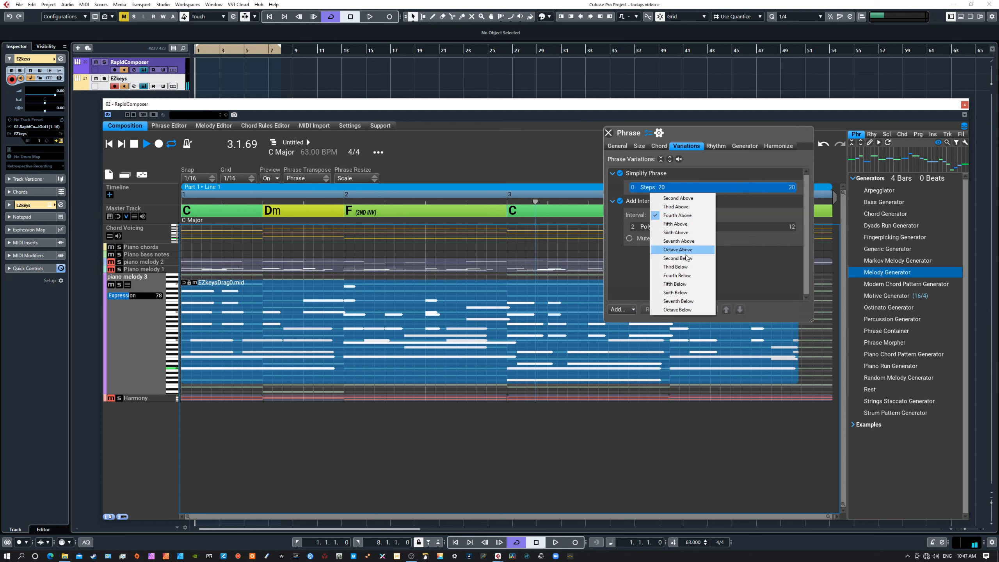
pyautogui.click(680, 268)
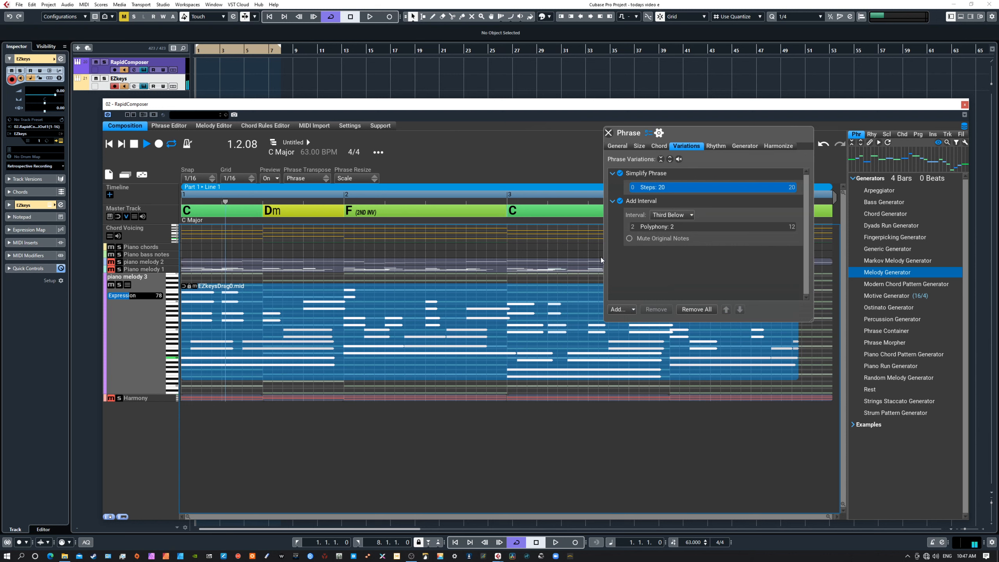
pyautogui.click(630, 238)
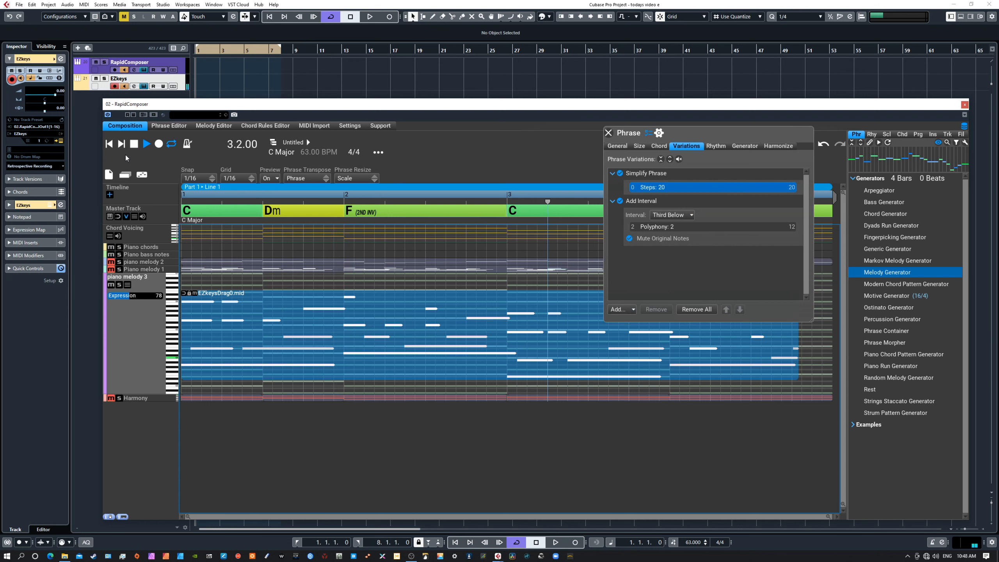
pyautogui.click(136, 145)
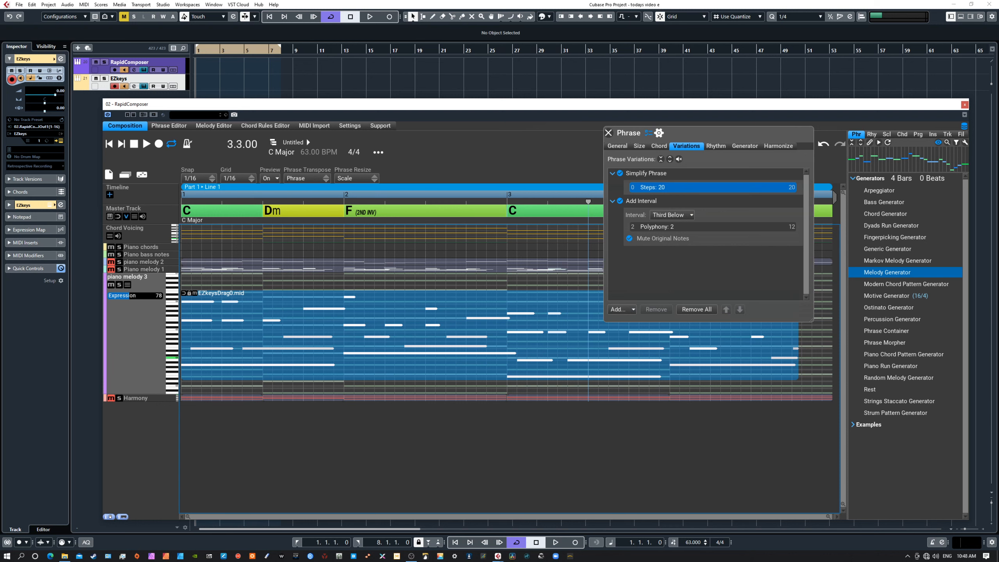
# Check the EZkeys window briefly and audition the piano melody 3 phrase from the beginning
pyautogui.moveTo(0, 225); pyautogui.dragTo(262, 266)
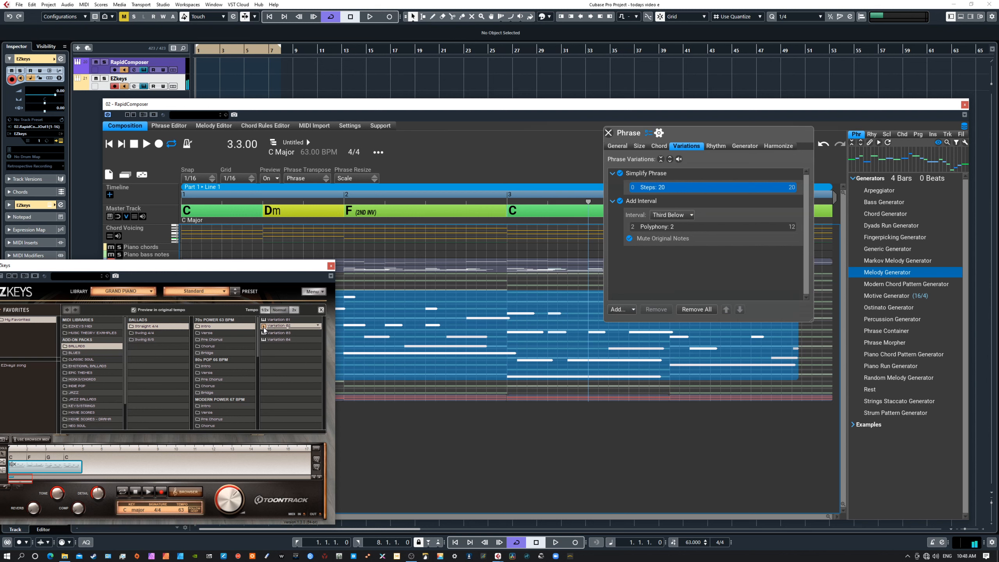
pyautogui.moveTo(263, 327); pyautogui.dragTo(265, 267)
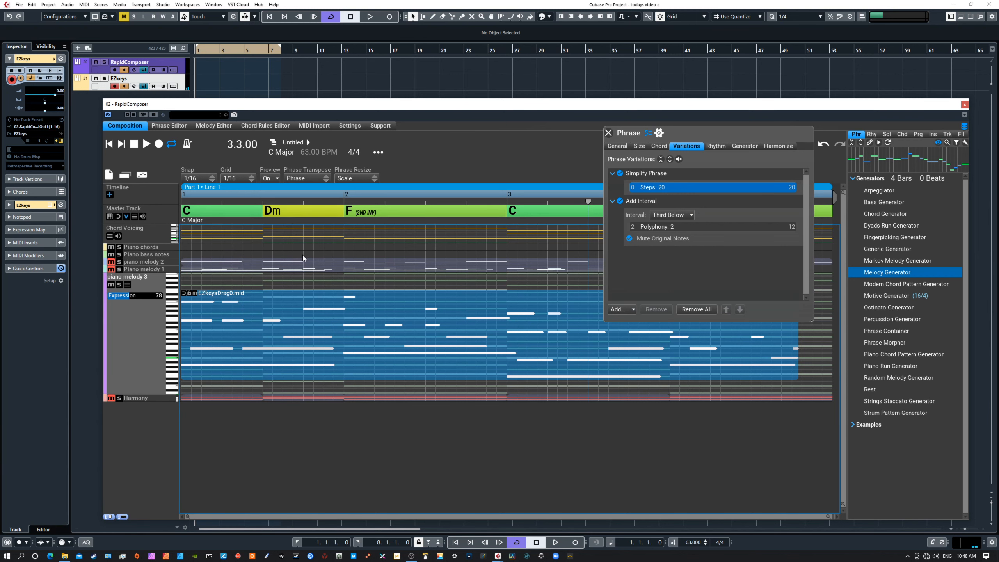
pyautogui.click(110, 144)
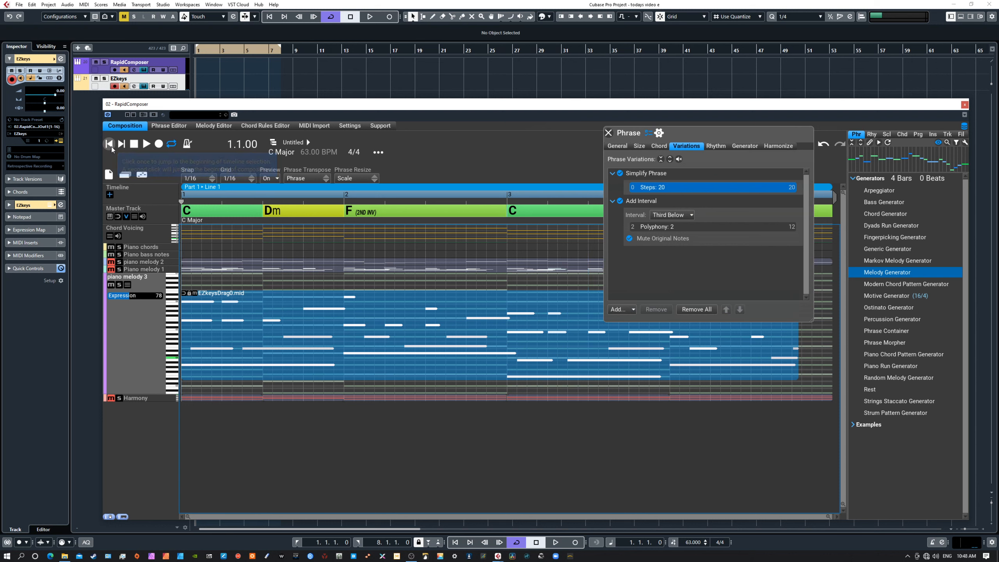
pyautogui.click(145, 142)
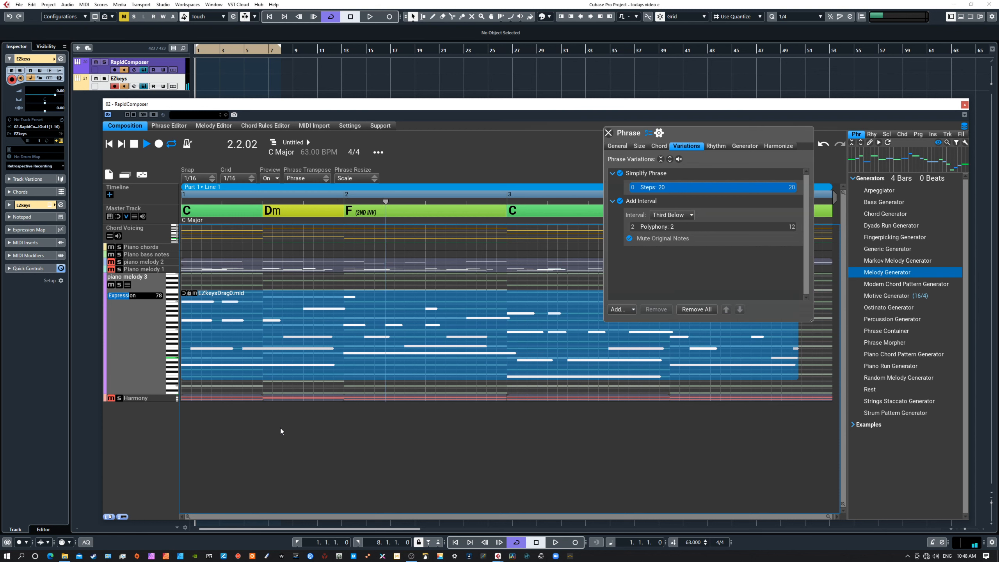
pyautogui.click(135, 144)
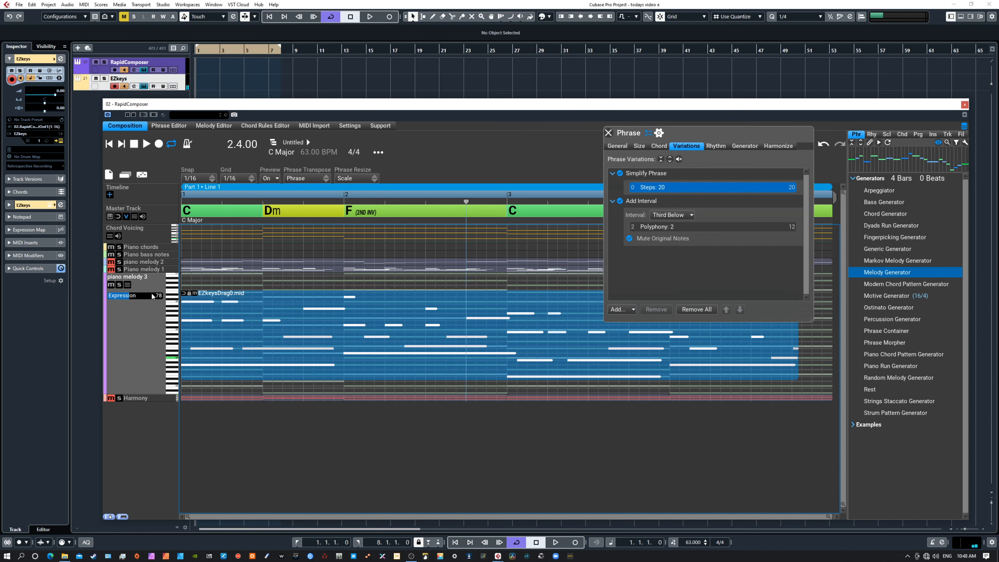
# Switch to Note Editing mode and add a Sustain MIDI controller to the piano melody 3 track
pyautogui.click(142, 175)
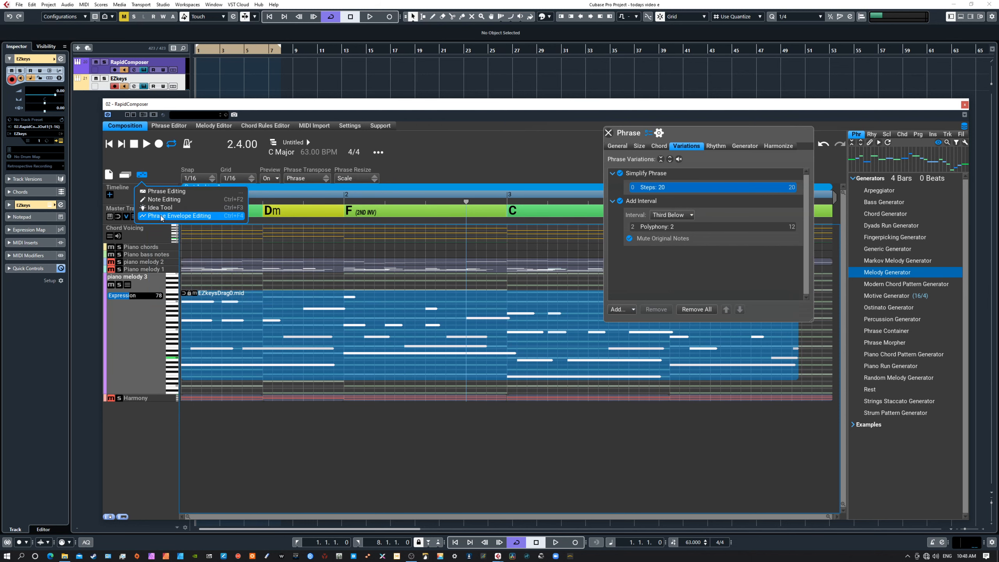
pyautogui.click(157, 200)
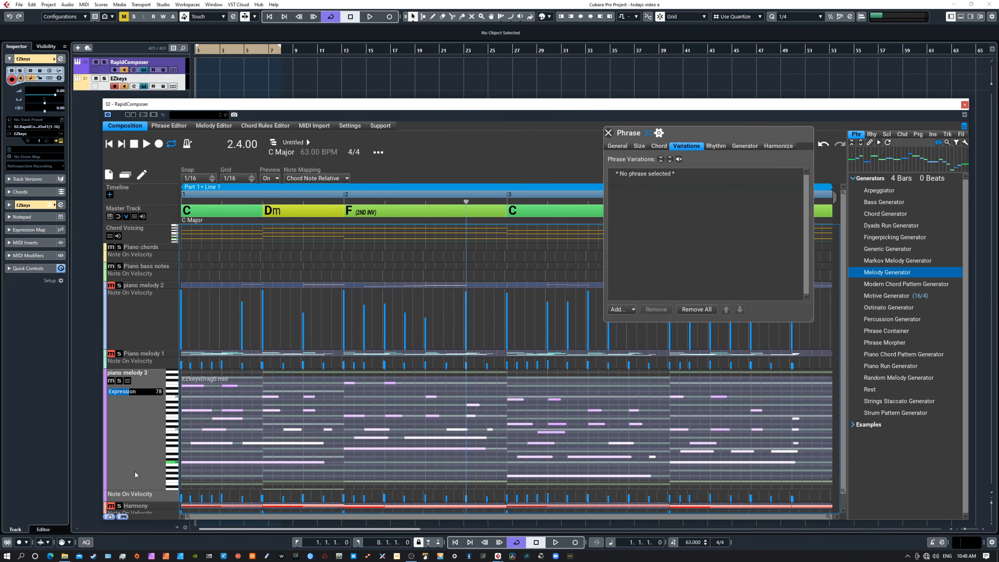
pyautogui.doubleClick(129, 496)
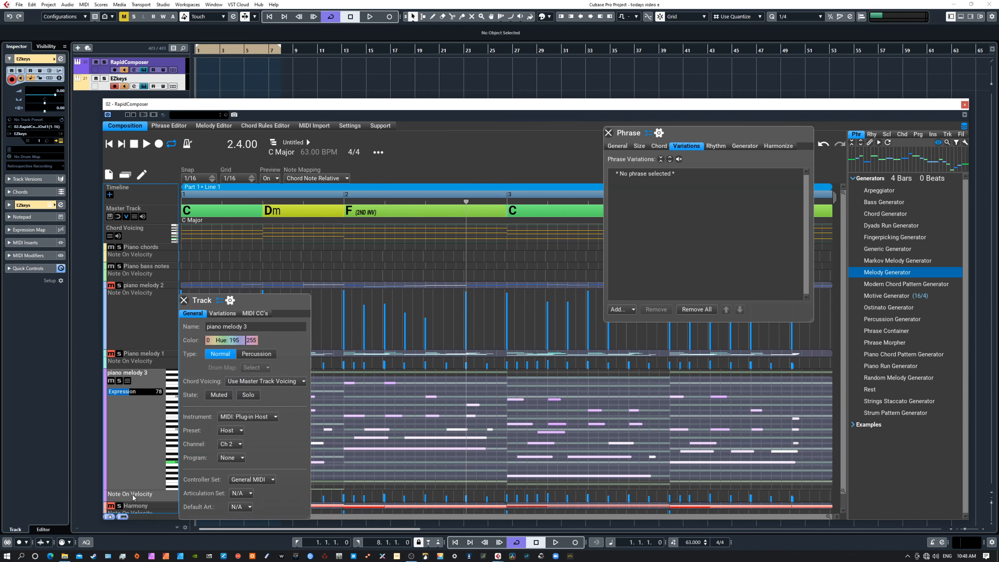
pyautogui.click(250, 314)
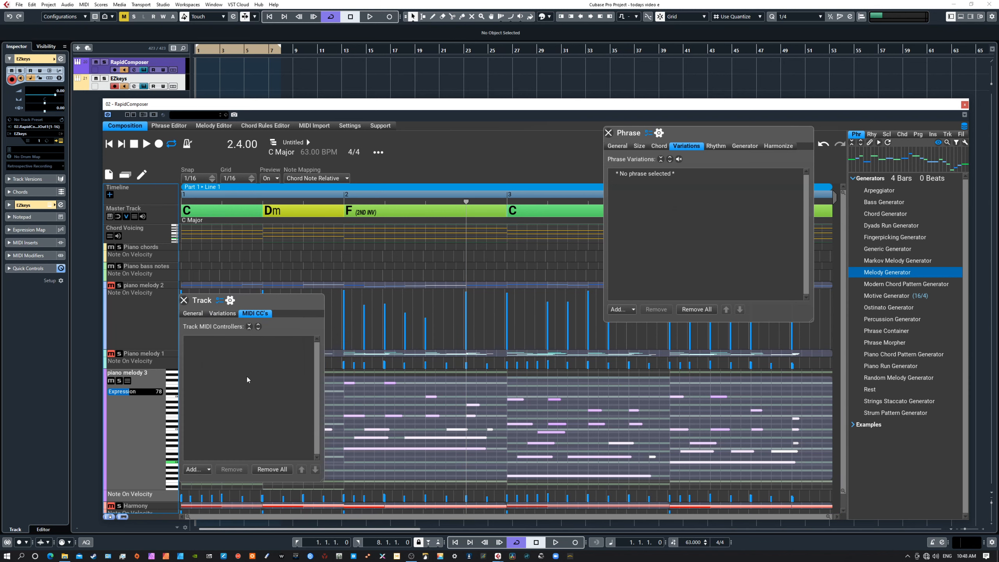
pyautogui.click(198, 469)
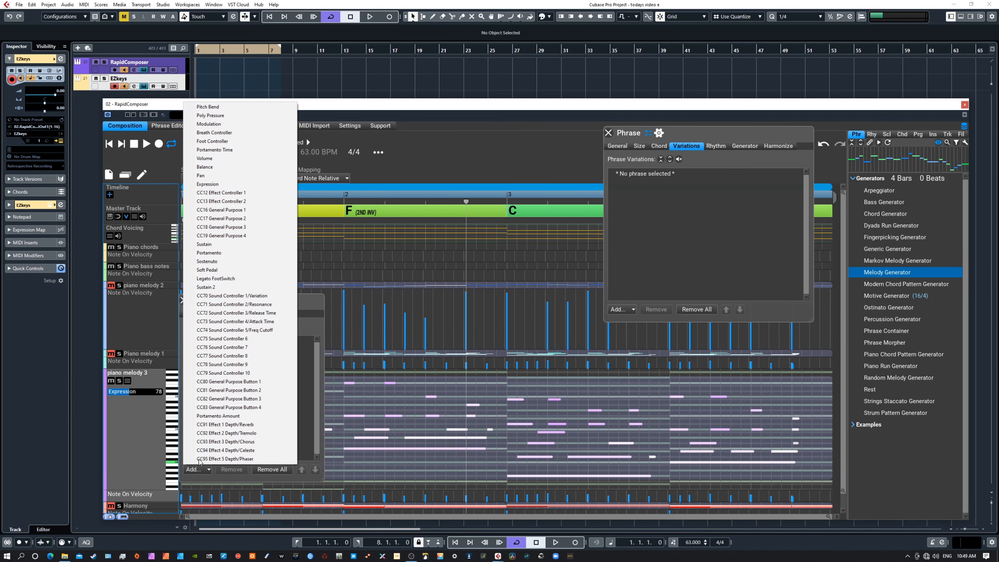
pyautogui.click(213, 244)
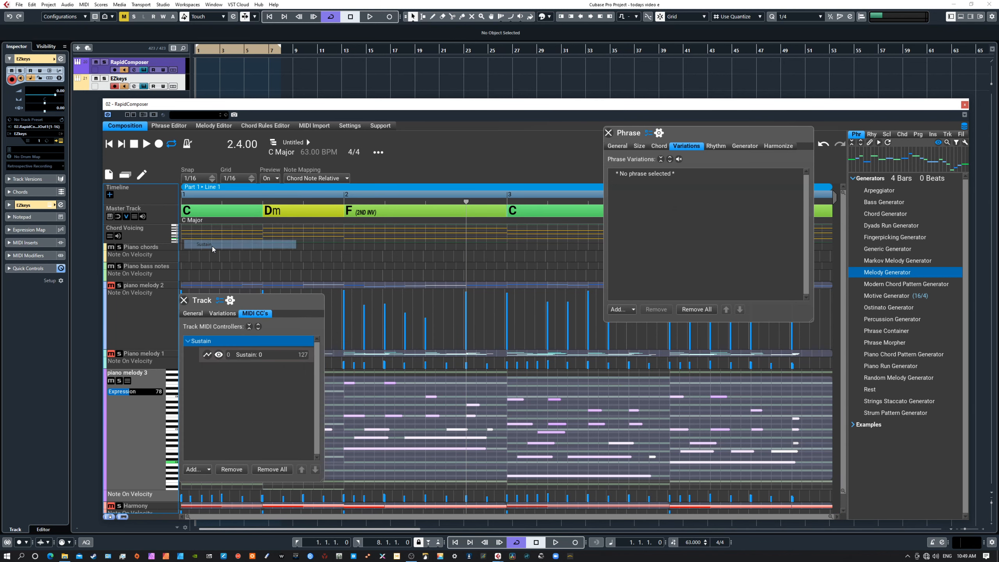
pyautogui.click(184, 300)
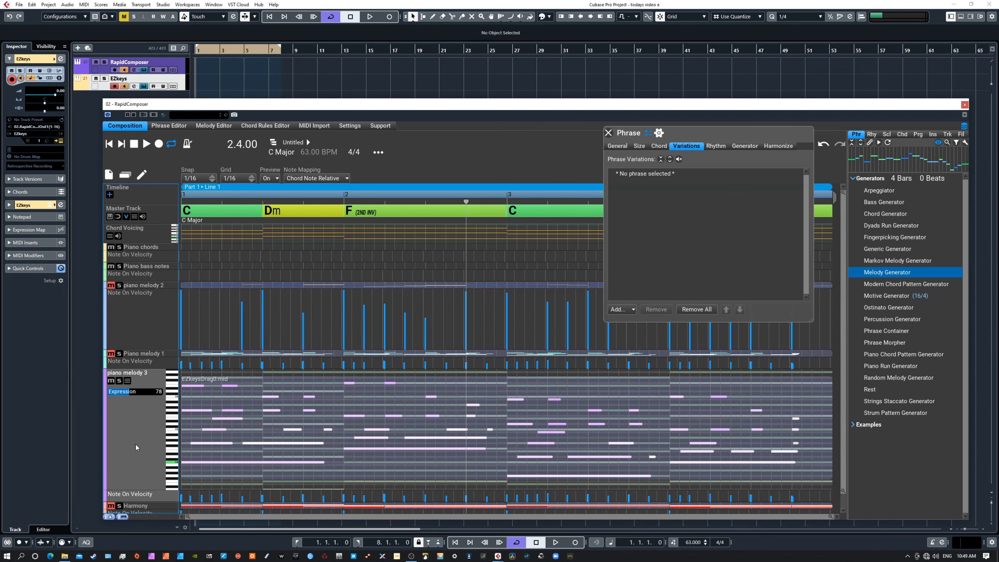
# Adjust the Sustain controller value of the piano melody 3 track and return to Phrase Editing mode
pyautogui.doubleClick(140, 493)
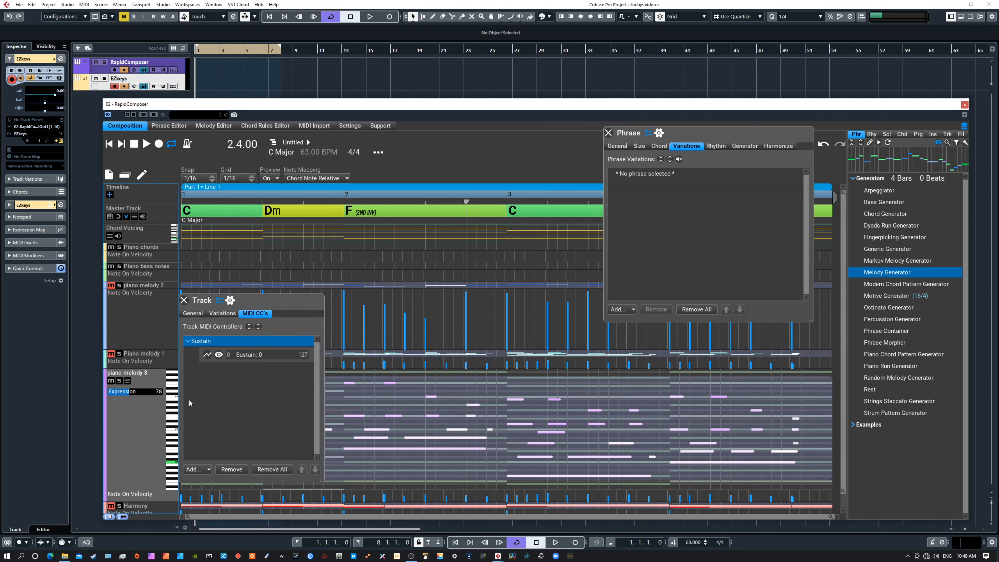
pyautogui.click(269, 358)
pyautogui.click(184, 300)
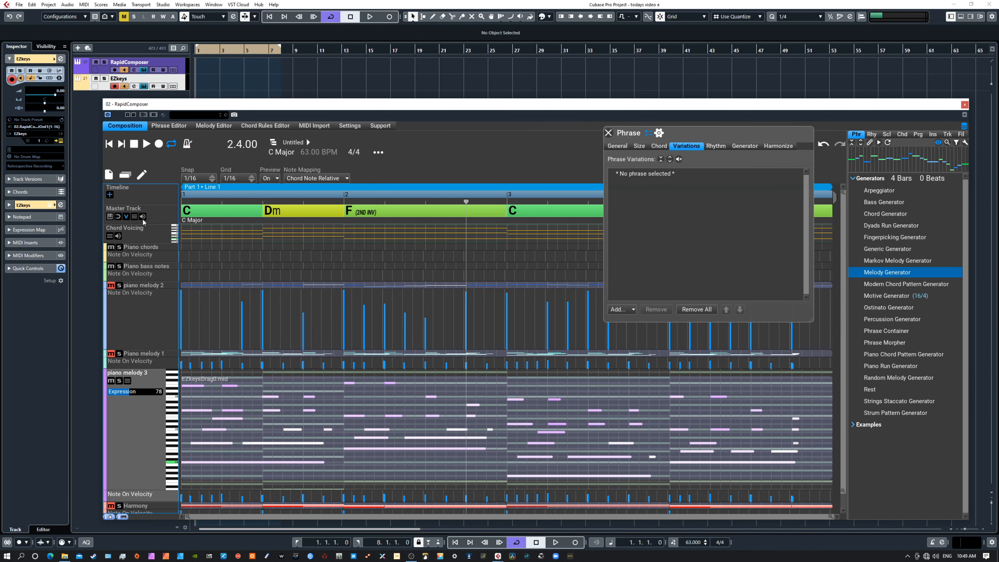
pyautogui.click(142, 174)
pyautogui.click(153, 191)
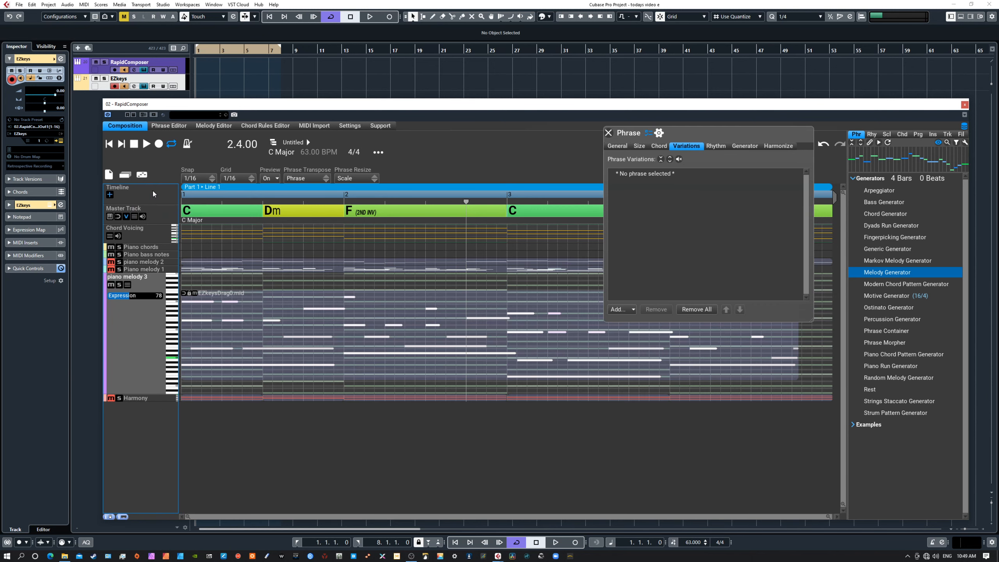
# Play the piano melody 3 track with the Sustain controller added, and stop playback
pyautogui.click(121, 143)
pyautogui.click(146, 144)
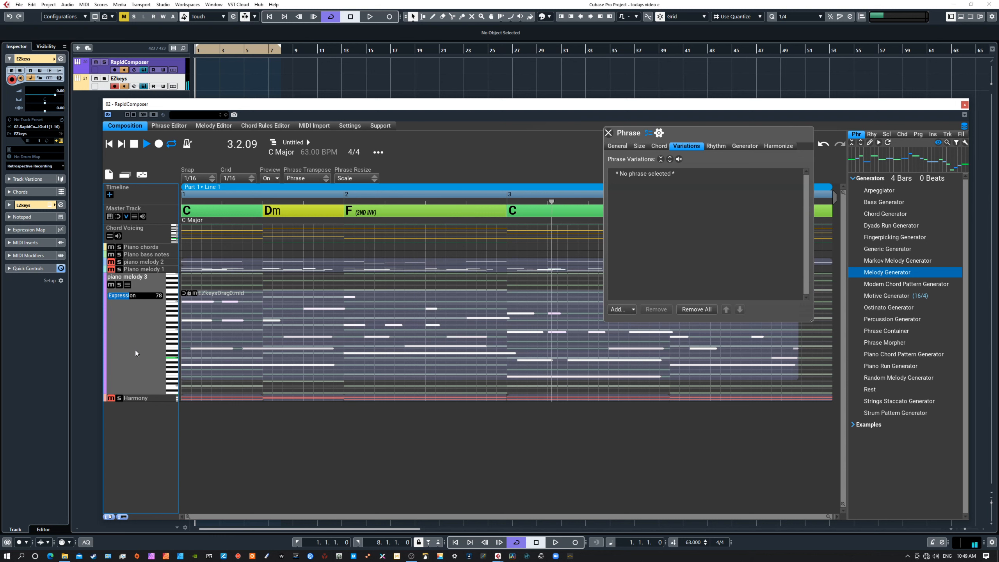
pyautogui.click(134, 144)
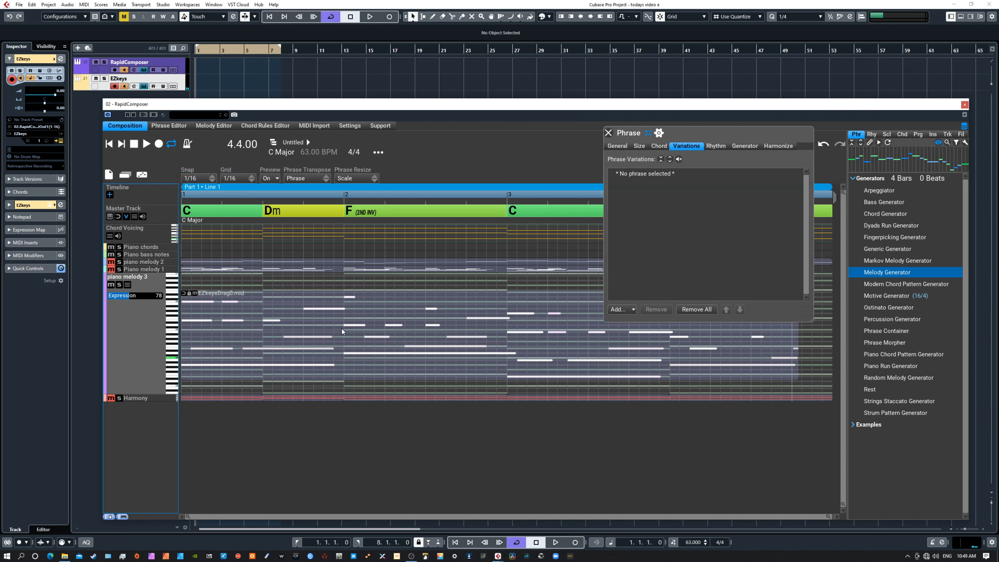
# Disable the Simplify Phrase and Add Interval variations on the piano melody 3 phrase and play the unmodified version for comparison
pyautogui.click(262, 324)
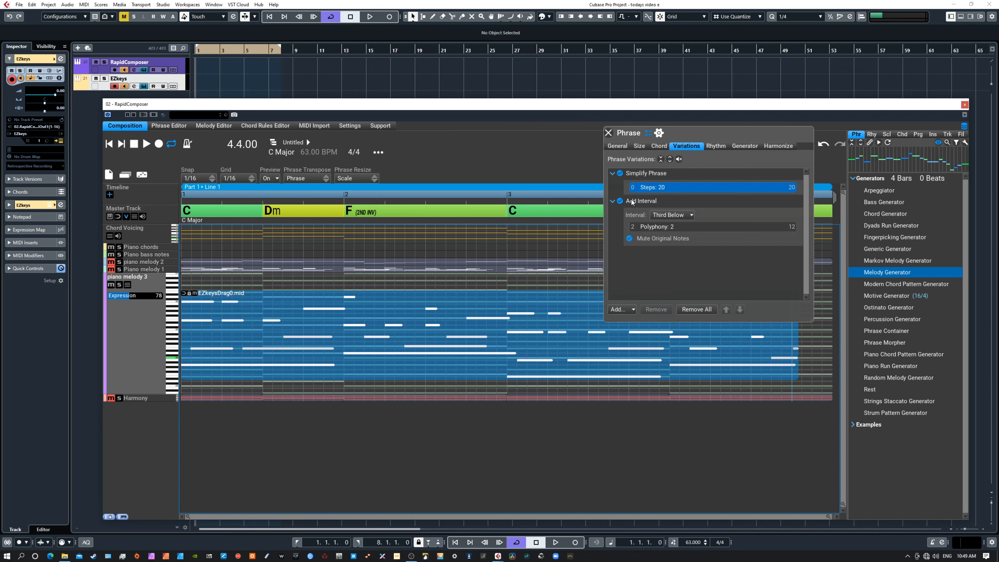
pyautogui.click(620, 173)
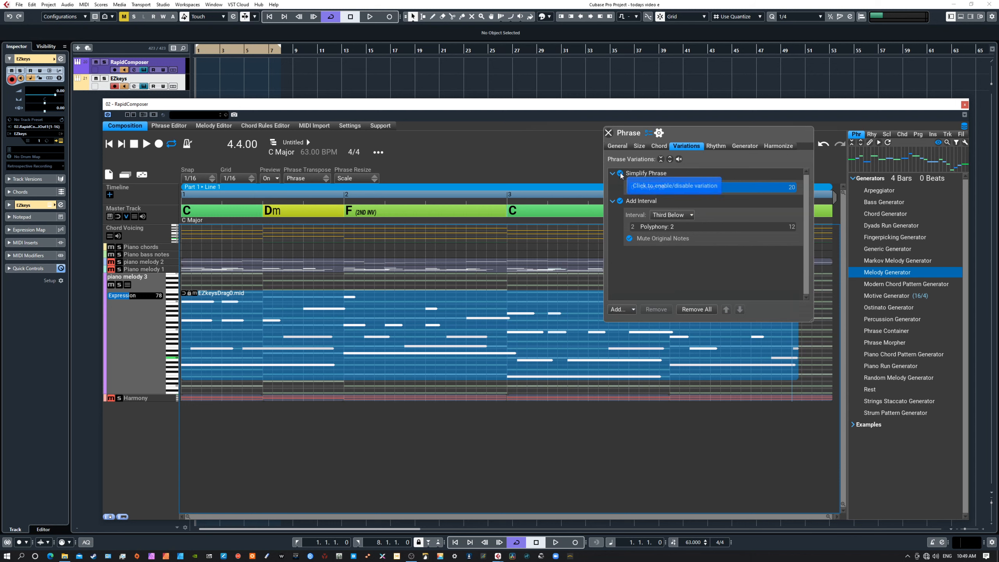
pyautogui.click(620, 201)
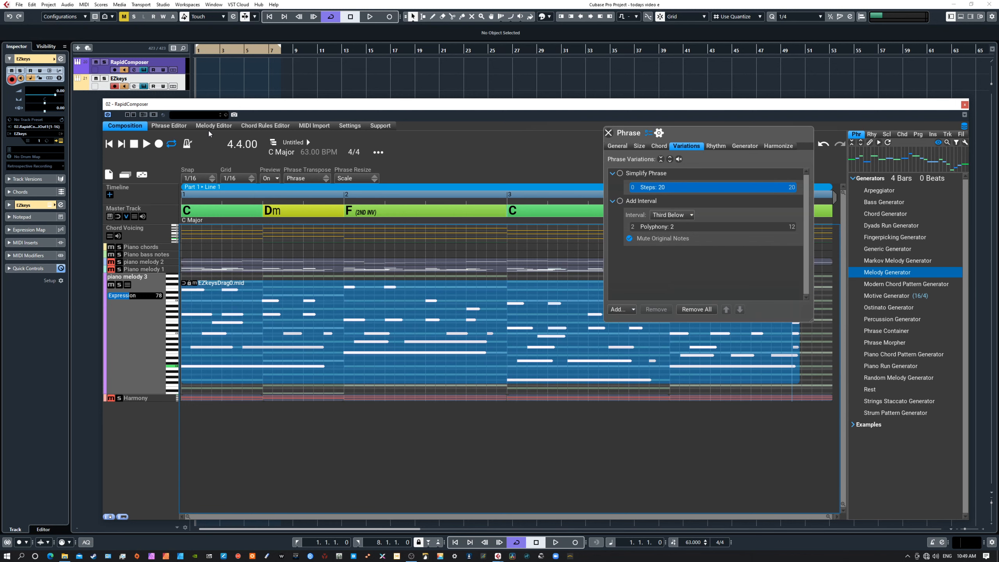
pyautogui.click(145, 144)
pyautogui.moveTo(631, 269)
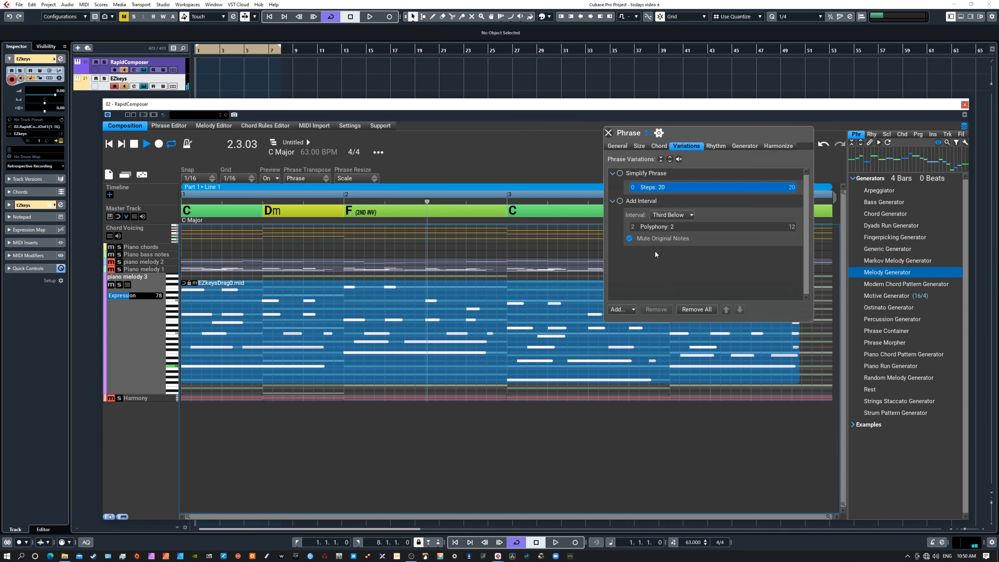
# Re-enable the Simplify Phrase and Add Interval variations one after the other during playback, and stop
pyautogui.click(620, 173)
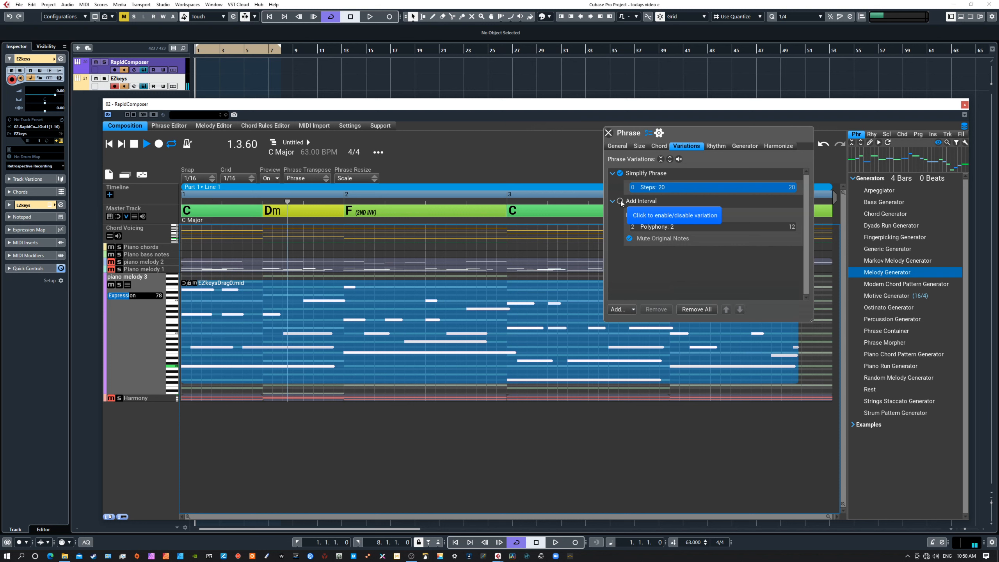
pyautogui.click(620, 201)
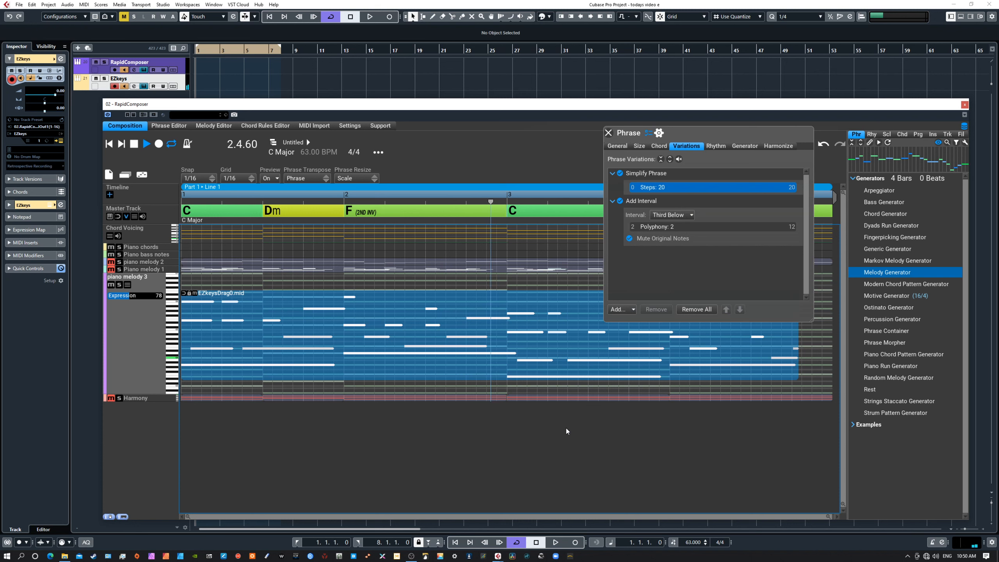
pyautogui.click(134, 145)
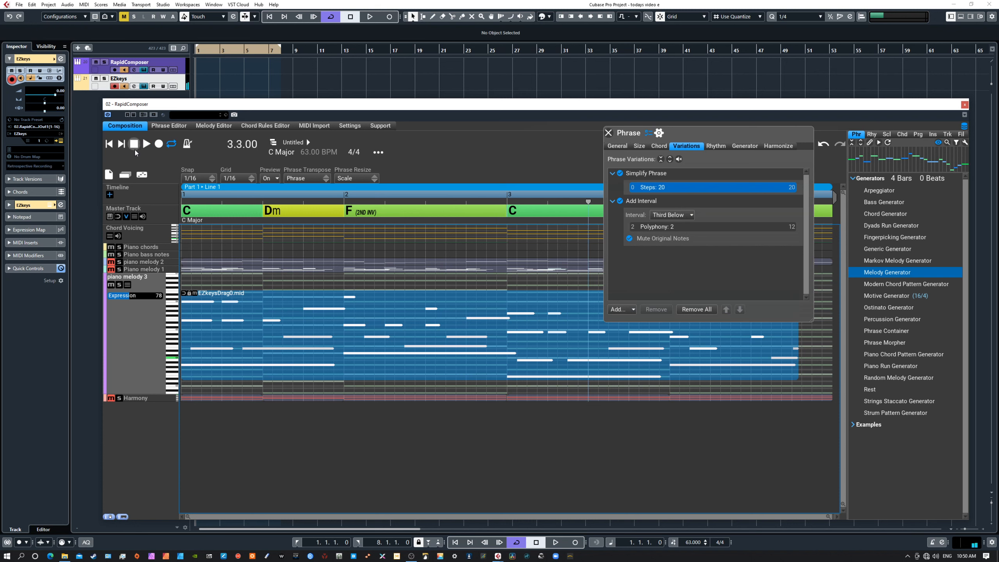